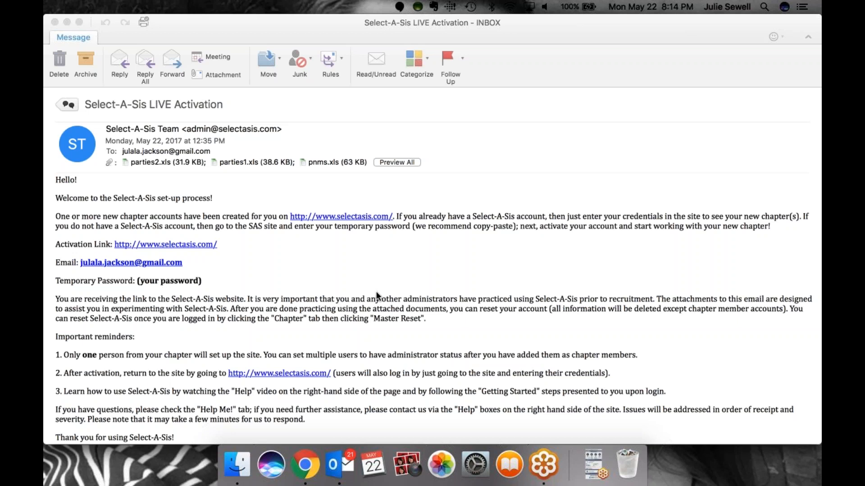
# Switch to the browser's pending chapter form and enter the chapter name as the user's first name followed by "- Alpha"
pyautogui.scroll(-2, 376, 292)
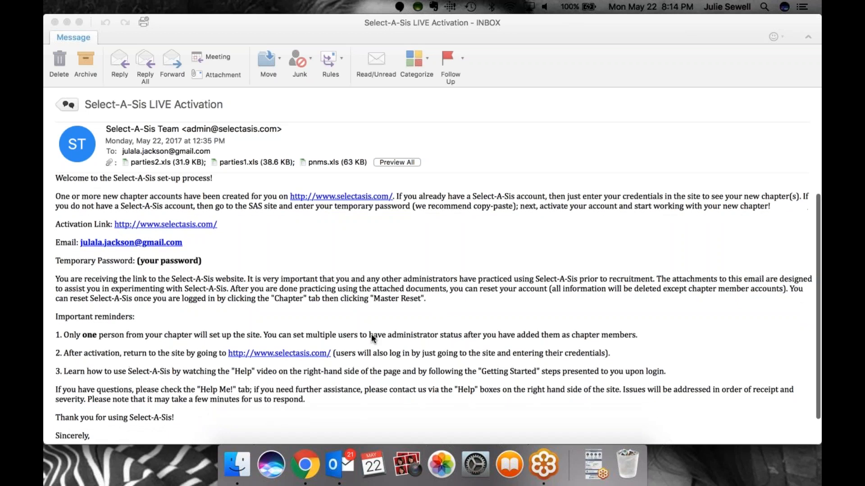
pyautogui.click(315, 459)
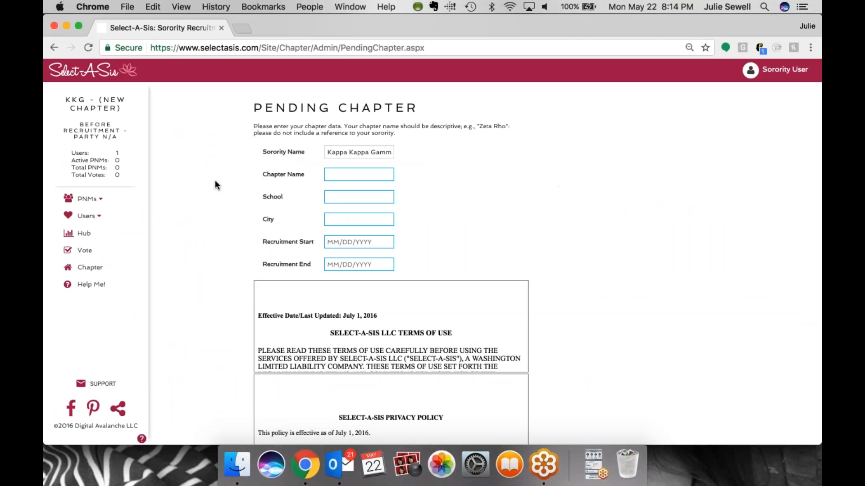
pyautogui.click(342, 175)
pyautogui.write('Julie - The')
pyautogui.press('BackSpace')
pyautogui.press('BackSpace')
pyautogui.press('BackSpace')
pyautogui.press('BackSpace')
pyautogui.press('BackSpace')
pyautogui.press('BackSpace')
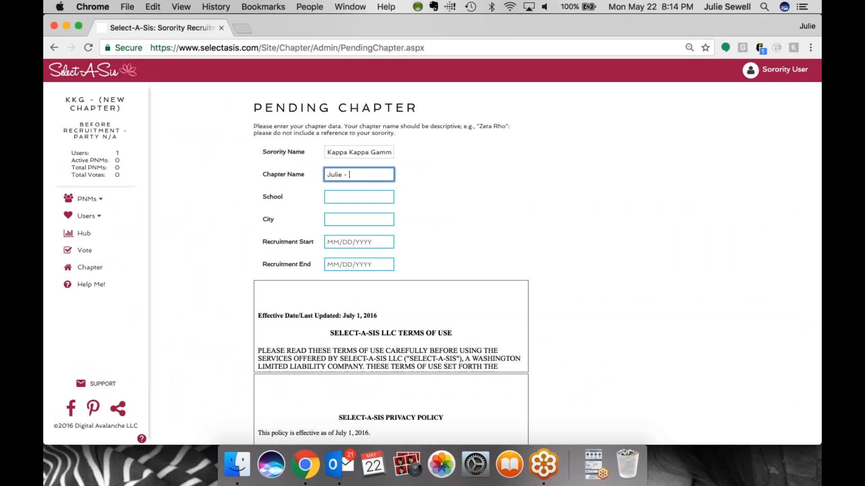
pyautogui.write('- Alpha')
# Enter Texas A&M as the school and College Station, TX as the city
pyautogui.press('Tab')
pyautogui.write('Tex')
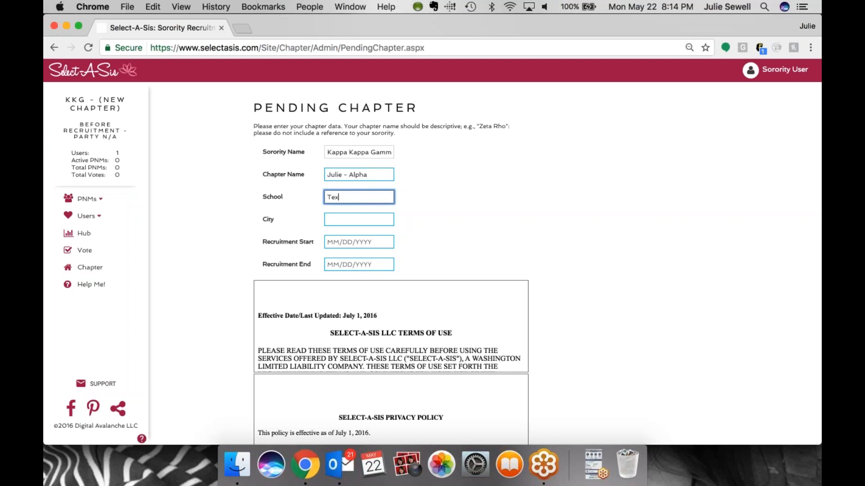
pyautogui.write('as A&M')
pyautogui.press('Tab')
pyautogui.write('Coll')
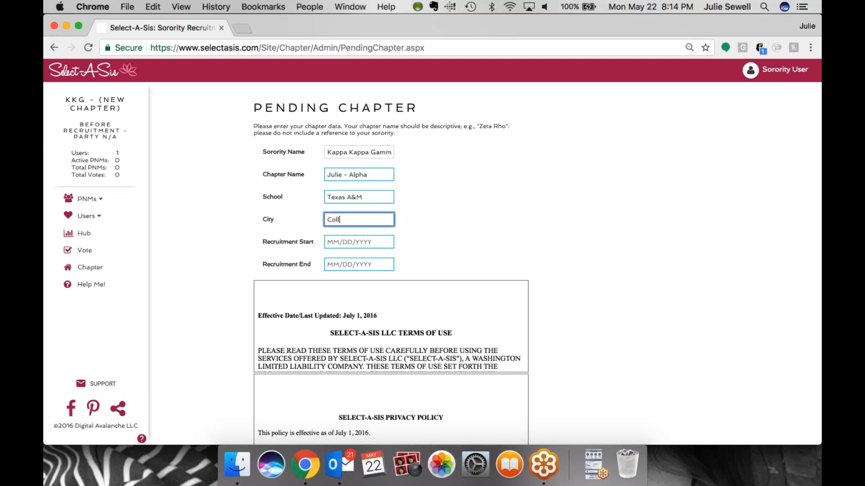
pyautogui.write('ege Station, TX')
# Set the recruitment start date to 08/21/2017 and the recruitment end date to 08/28/2017
pyautogui.press('Tab')
pyautogui.write('08/21/2018')
pyautogui.press('BackSpace')
pyautogui.write('7')
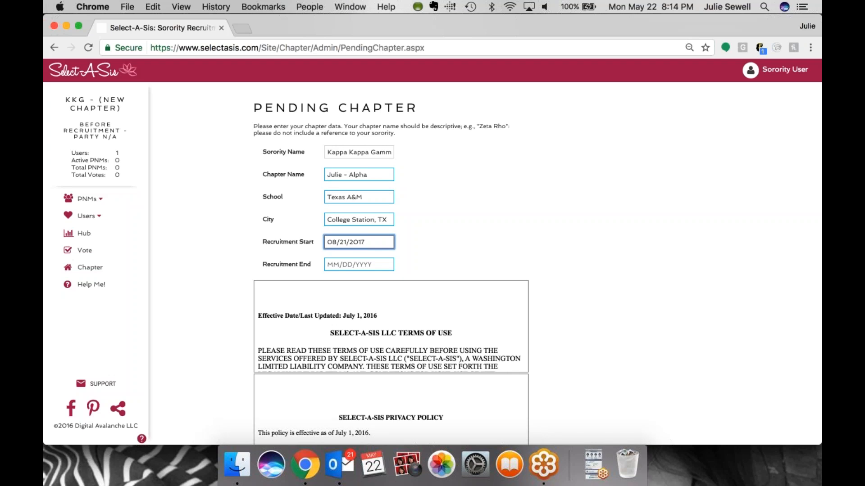
pyautogui.press('Tab')
pyautogui.write('08/')
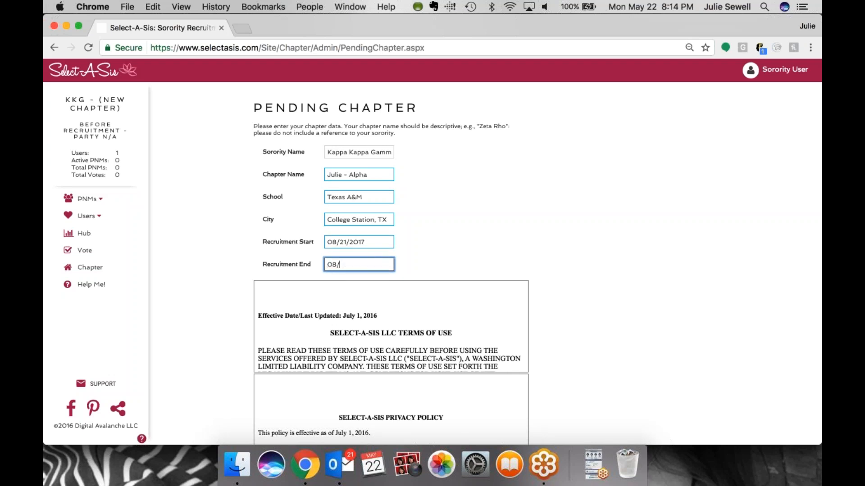
pyautogui.write('28/2017')
# Scroll through the terms of use and privacy policy, then submit the pending chapter form
pyautogui.scroll(-1, 577, 279)
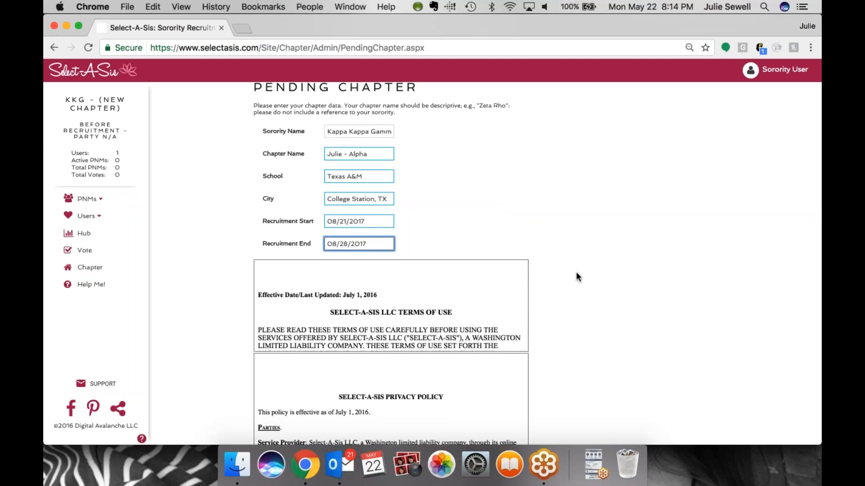
pyautogui.scroll(-1, 578, 277)
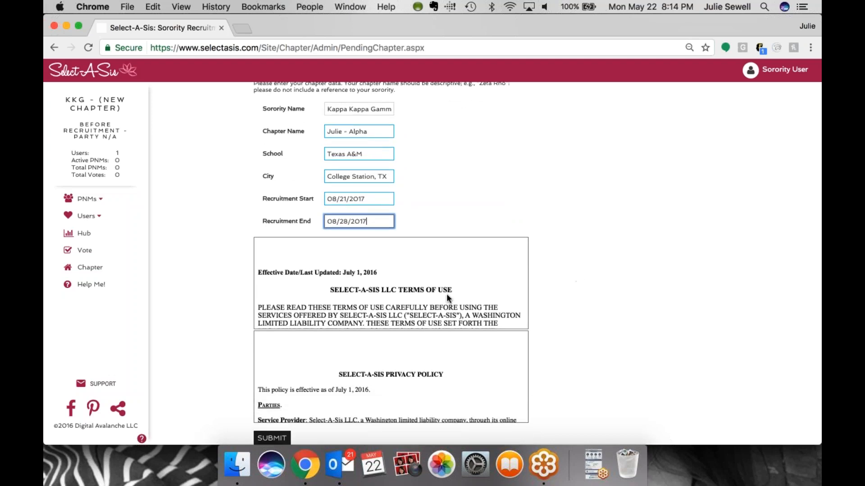
pyautogui.scroll(-5, 447, 293)
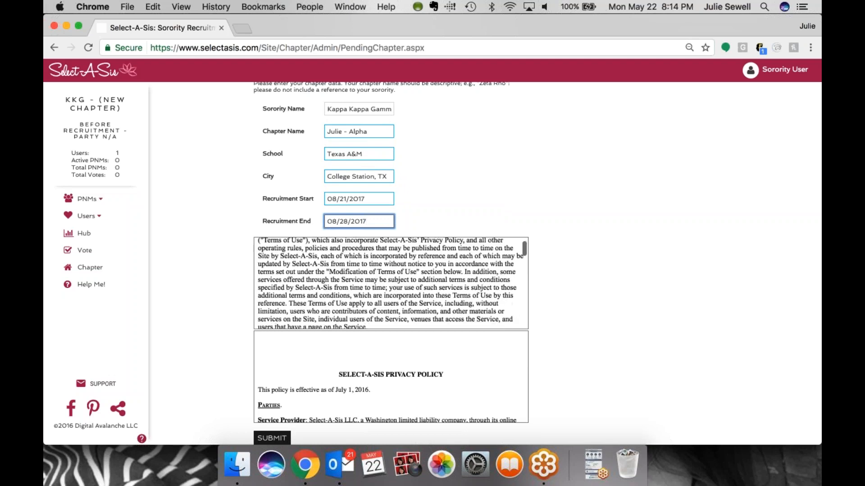
pyautogui.scroll(-10, 442, 404)
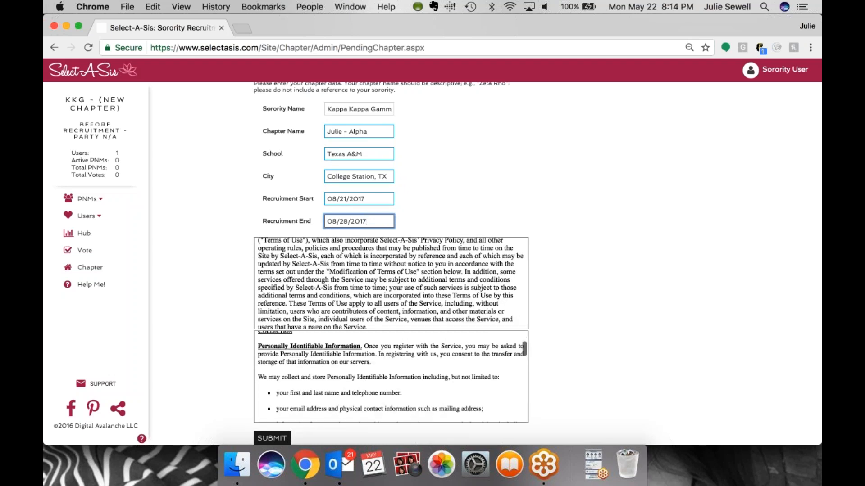
pyautogui.click(275, 438)
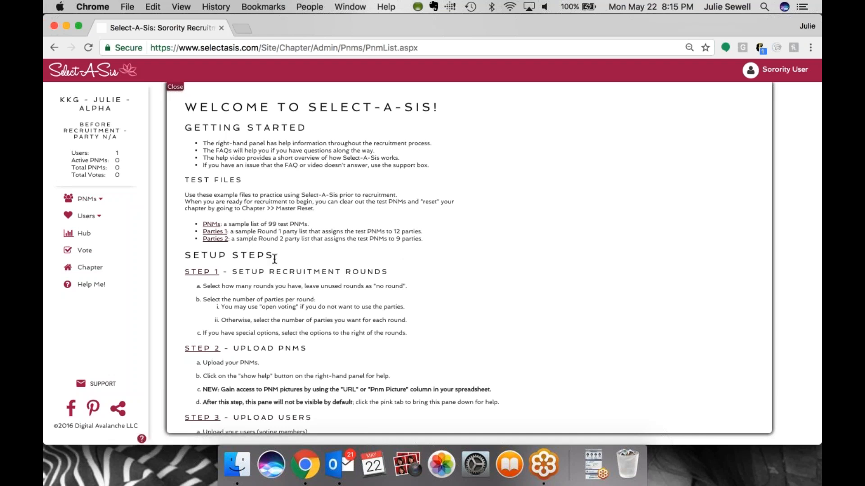
# Open Step 1, Setup Recruitment Rounds, from the welcome setup guide
pyautogui.moveTo(420, 232); pyautogui.dragTo(400, 242)
pyautogui.click(431, 268)
pyautogui.scroll(-2, 431, 272)
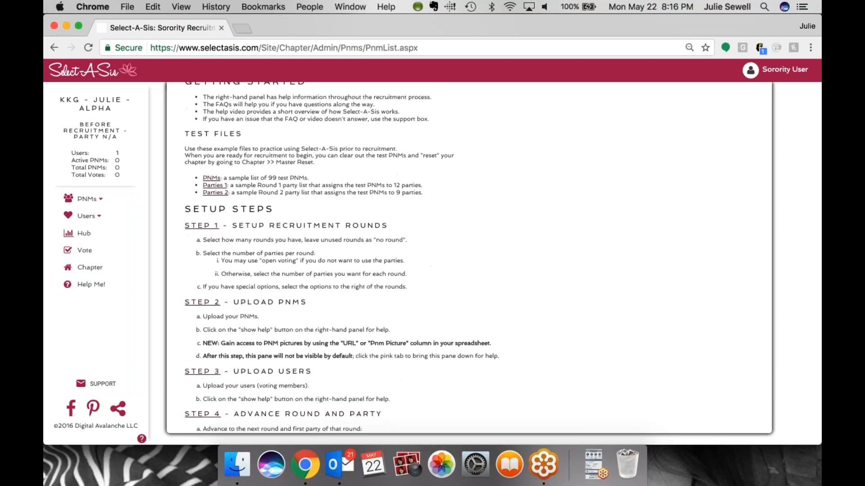
pyautogui.scroll(-1, 310, 255)
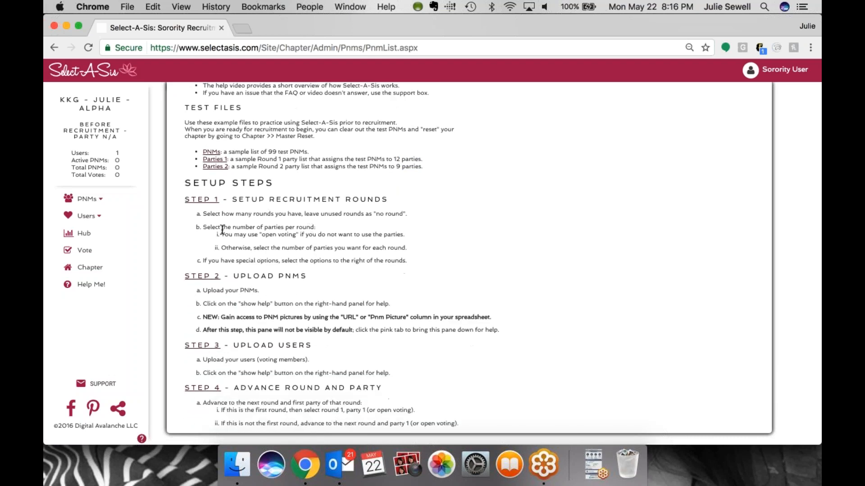
pyautogui.click(201, 199)
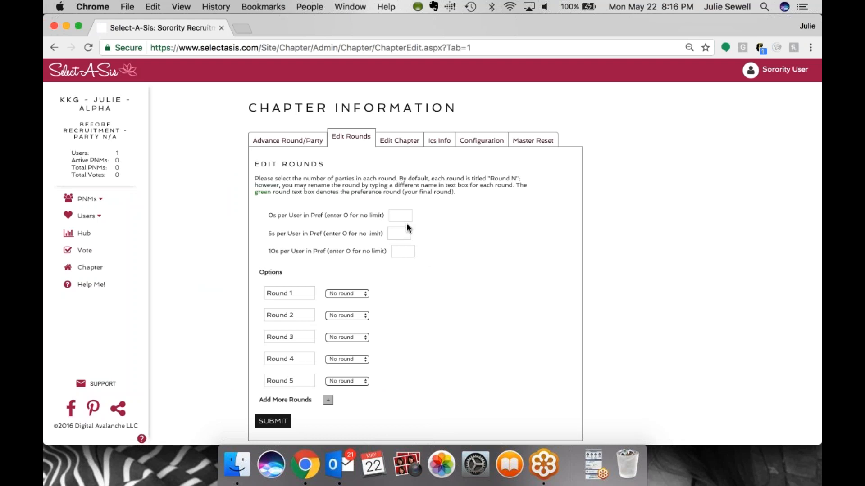
# Set Round 1 to 12 Parties and Round 2 to 9 Parties
pyautogui.click(348, 293)
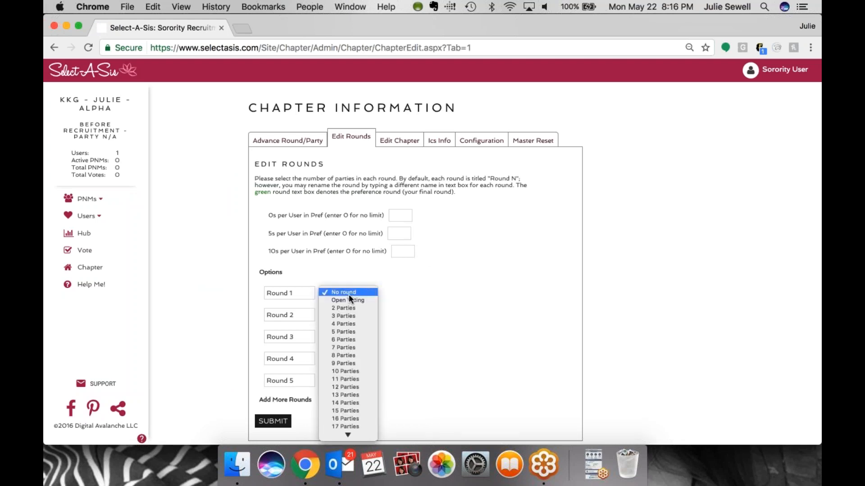
pyautogui.click(356, 387)
pyautogui.click(365, 315)
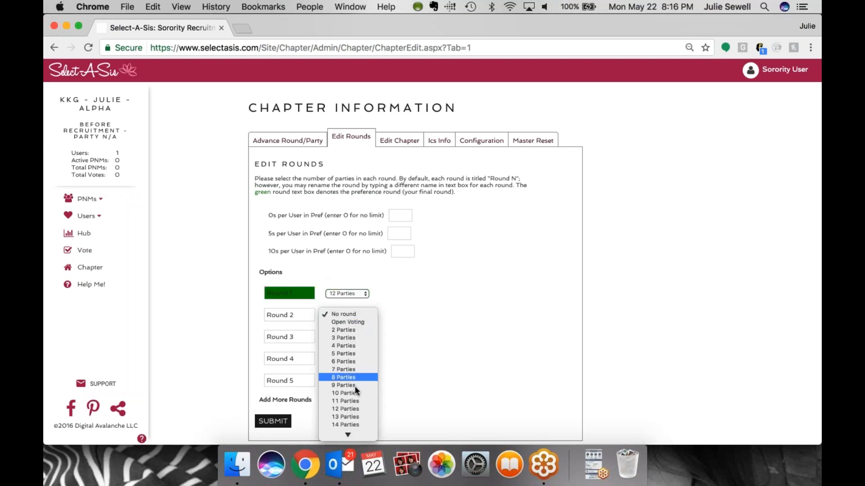
pyautogui.press('Escape')
# Set Round 3 to 6 Parties and Round 4 to 3 Parties
pyautogui.click(358, 339)
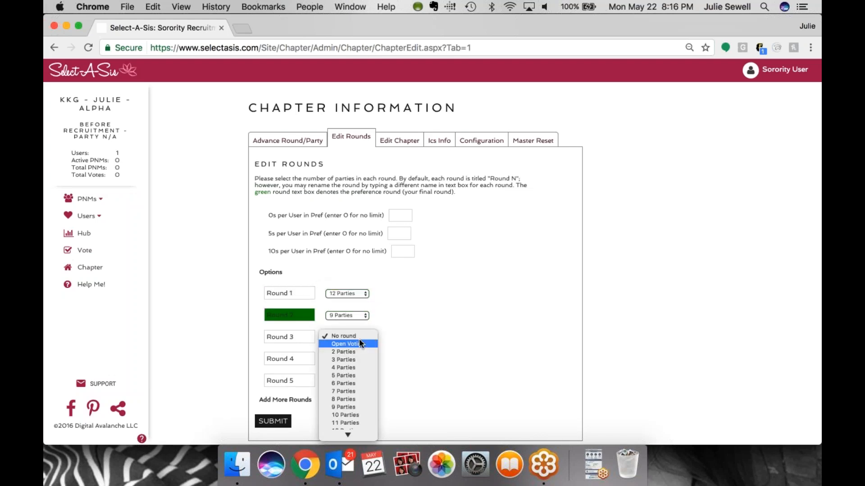
pyautogui.click(358, 388)
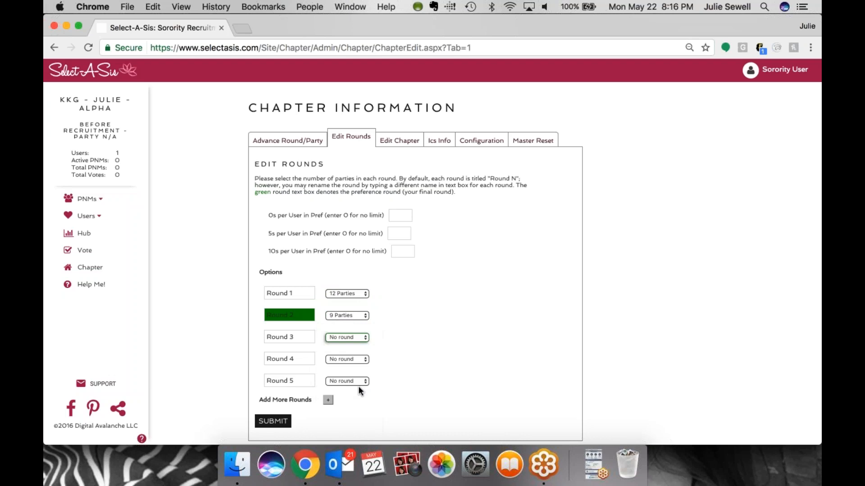
pyautogui.click(358, 340)
pyautogui.click(358, 328)
pyautogui.click(358, 358)
pyautogui.click(355, 381)
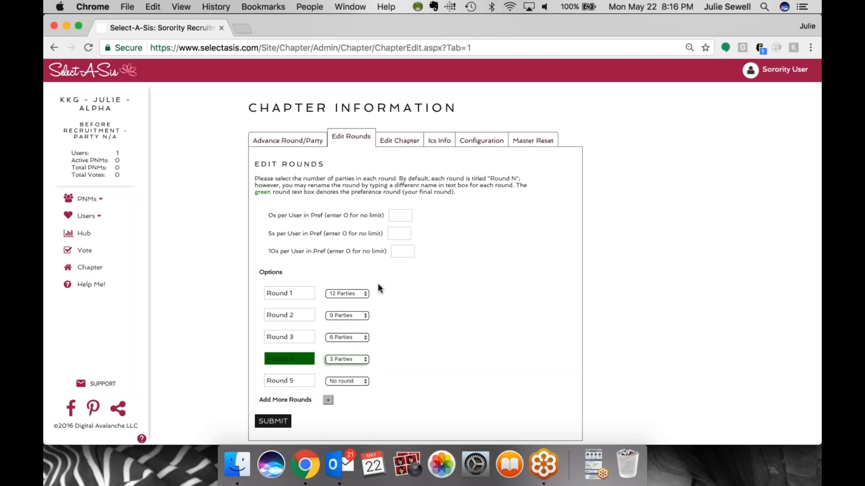
# Set the 0s, 5s and 10s per user in preference limits to 5 each
pyautogui.click(400, 215)
pyautogui.write('5')
pyautogui.press('Tab')
pyautogui.write('5')
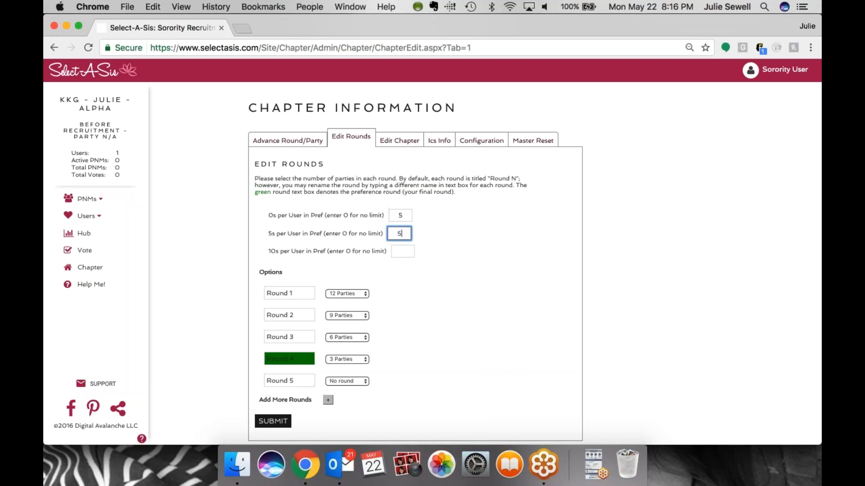
pyautogui.press('Tab')
pyautogui.write('5')
# Rename Round 1 to "Open Hou" and Round 2 to "House Tour"
pyautogui.click(401, 289)
pyautogui.moveTo(297, 293); pyautogui.dragTo(256, 291)
pyautogui.write('Open Hou')
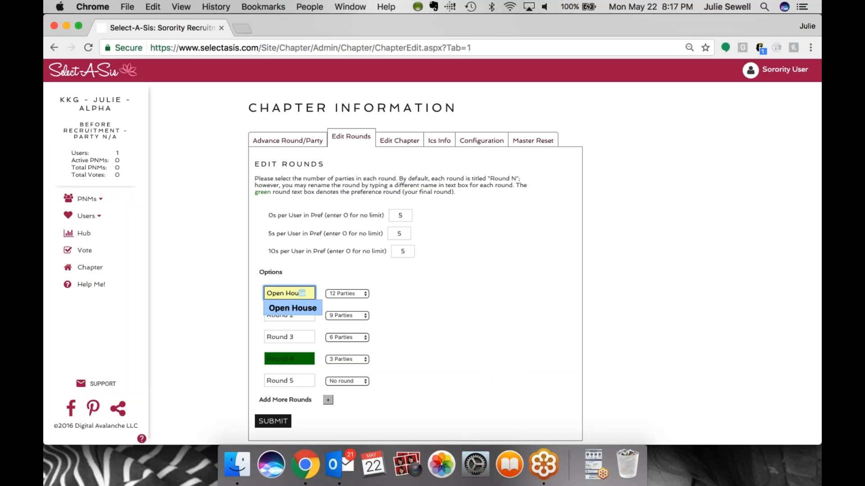
pyautogui.click(302, 318)
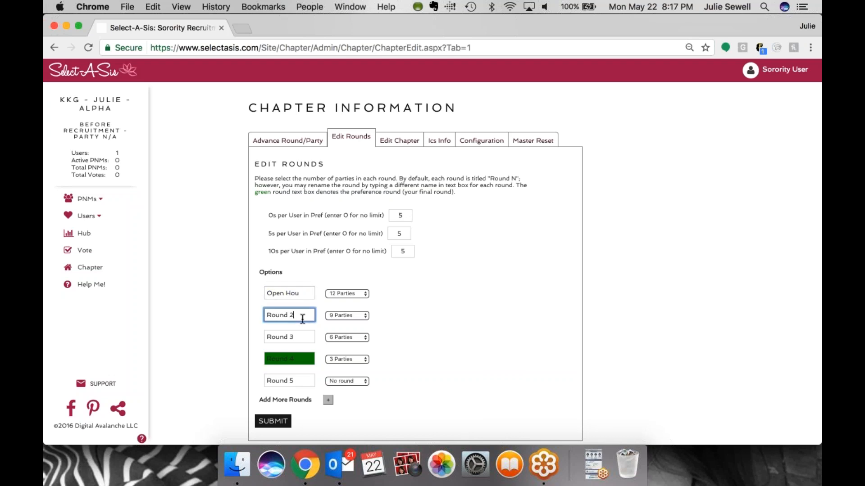
pyautogui.moveTo(299, 315); pyautogui.dragTo(266, 315)
pyautogui.write('House')
pyautogui.click(283, 331)
# Rename Round 3 to "Skit" and Round 4 to "Preference"
pyautogui.click(293, 337)
pyautogui.moveTo(293, 337); pyautogui.dragTo(256, 339)
pyautogui.write('Ski')
pyautogui.click(274, 350)
pyautogui.moveTo(299, 359); pyautogui.dragTo(265, 359)
pyautogui.write('Pref')
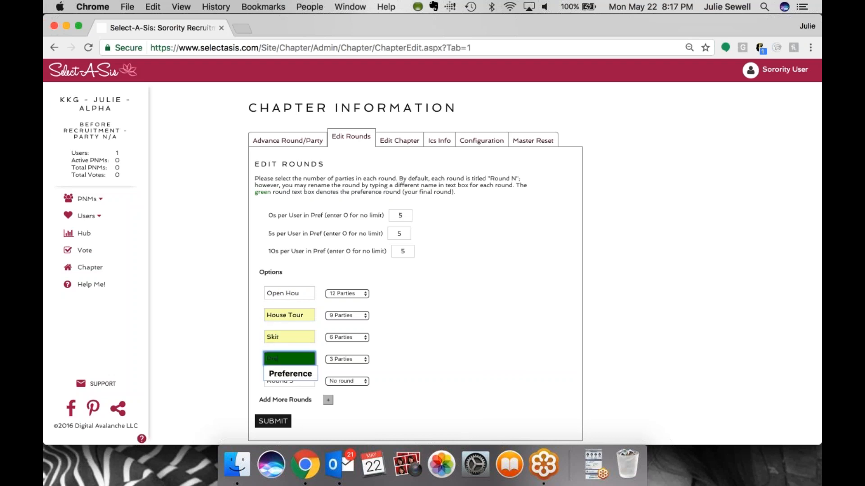
pyautogui.click(280, 371)
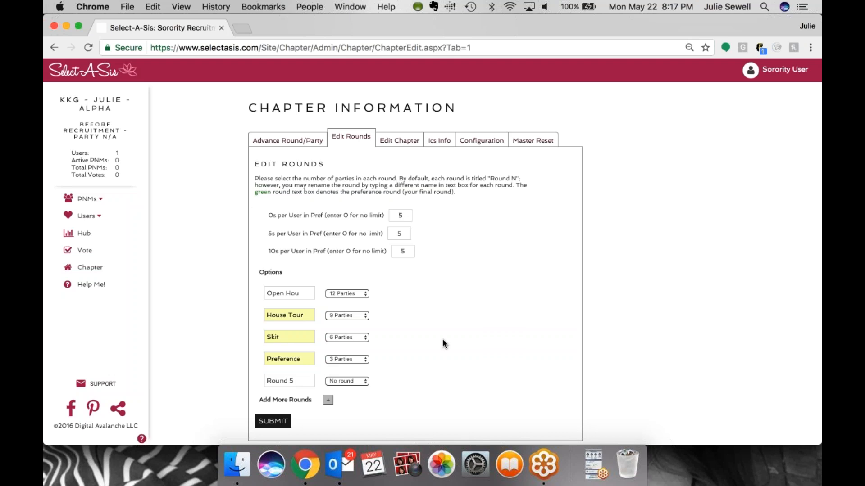
# Add two more rounds and submit the round settings
pyautogui.click(328, 401)
pyautogui.scroll(-1, 393, 377)
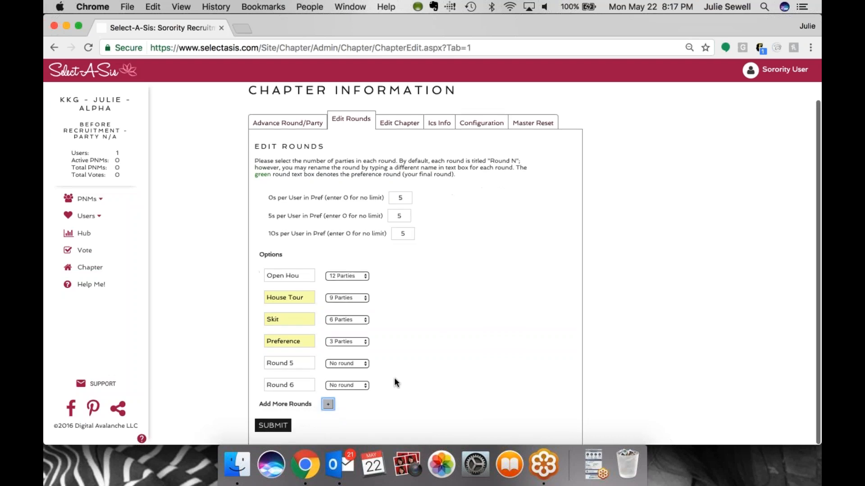
pyautogui.click(328, 404)
pyautogui.scroll(-1, 395, 356)
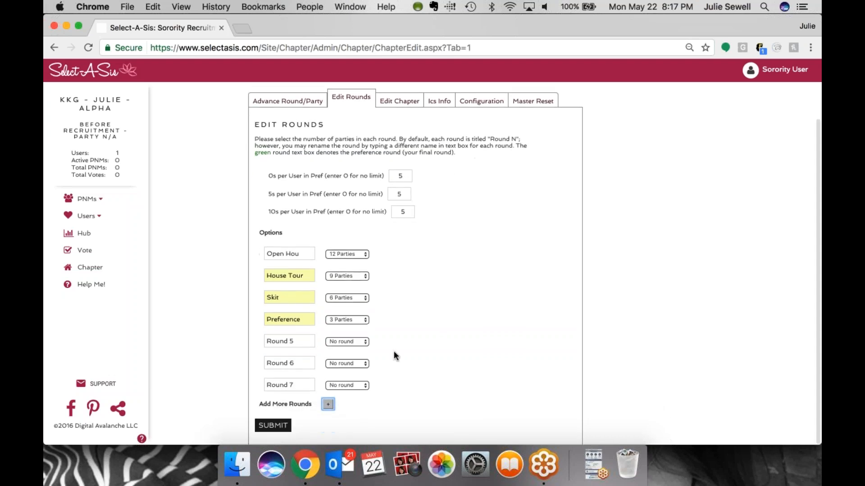
pyautogui.click(282, 426)
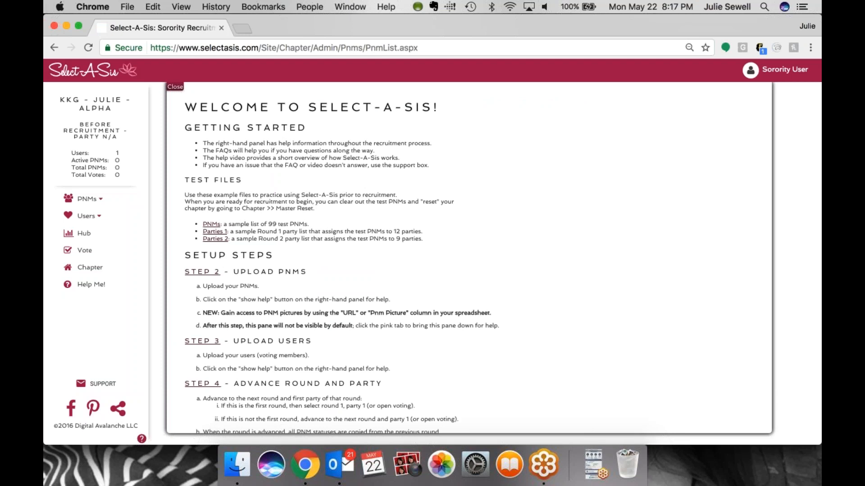
# Open Step 2, Upload PNMs, from the welcome setup guide
pyautogui.scroll(-3, 283, 428)
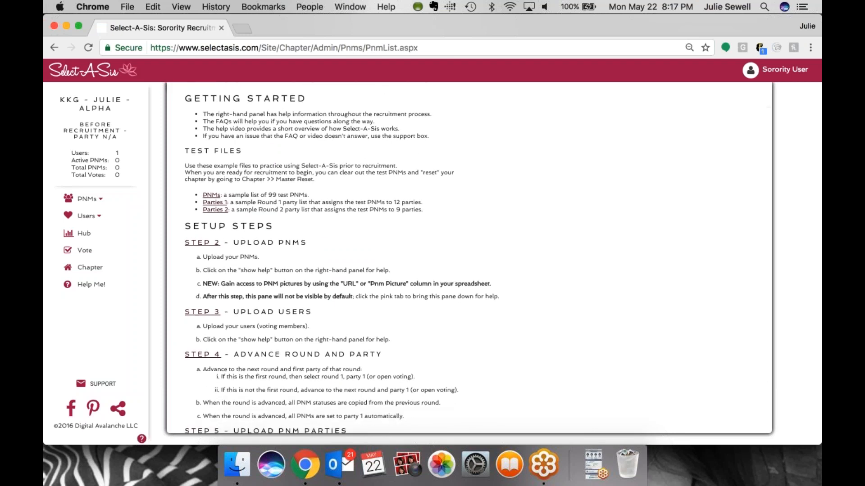
pyautogui.scroll(-1, 468, 257)
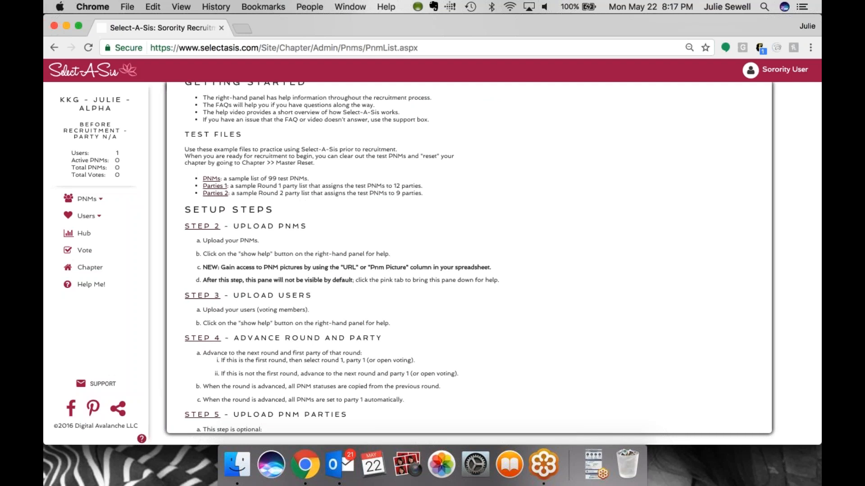
pyautogui.click(202, 227)
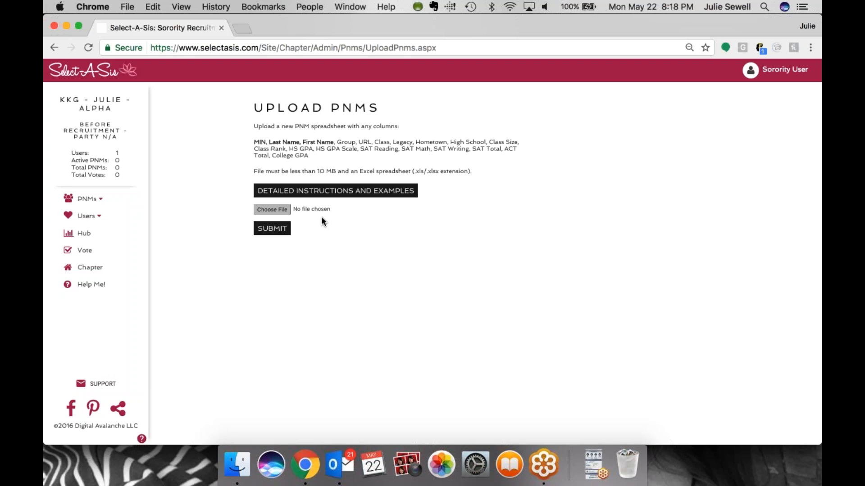
# Read through the detailed instructions and examples for the PNM spreadsheet upload, then close the help
pyautogui.click(336, 191)
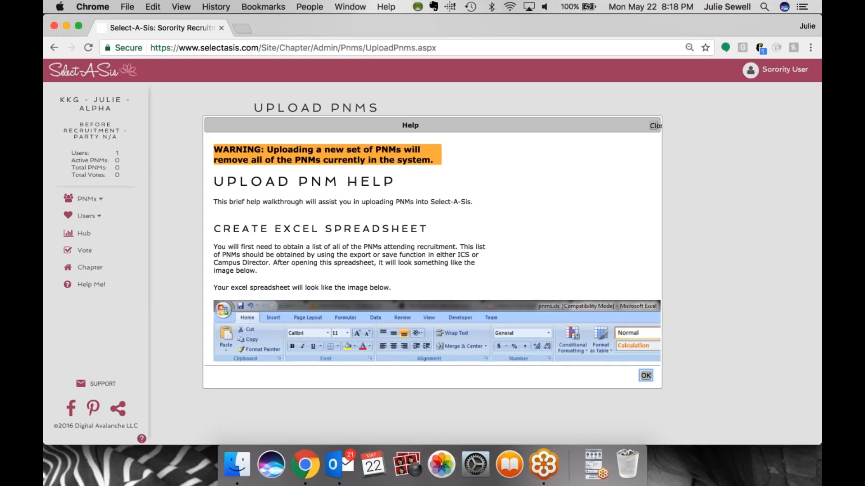
pyautogui.scroll(-3, 436, 248)
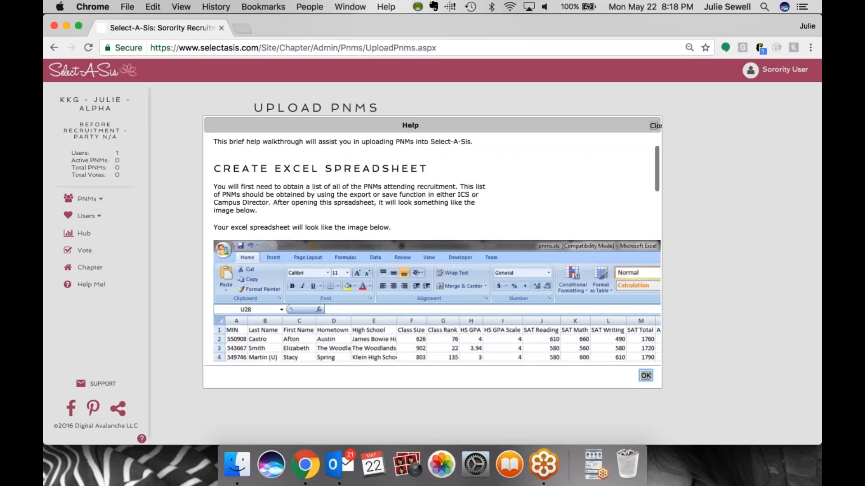
pyautogui.scroll(-5, 437, 248)
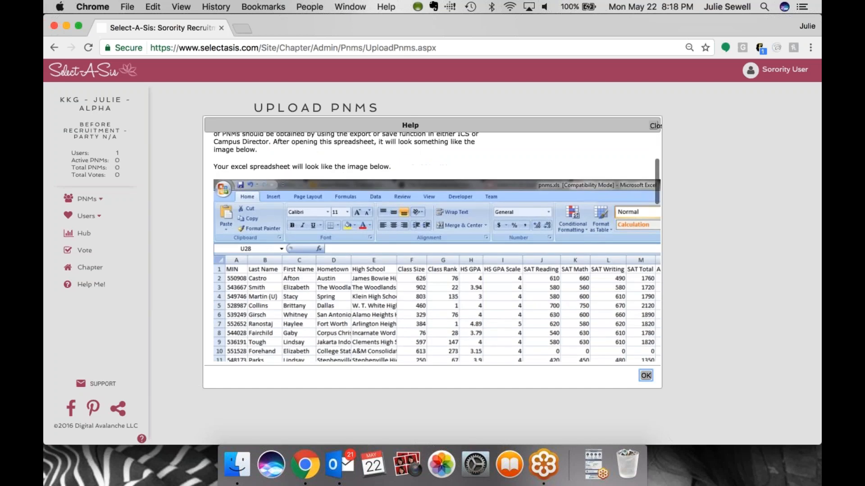
pyautogui.scroll(2, 436, 248)
pyautogui.scroll(-6, 437, 248)
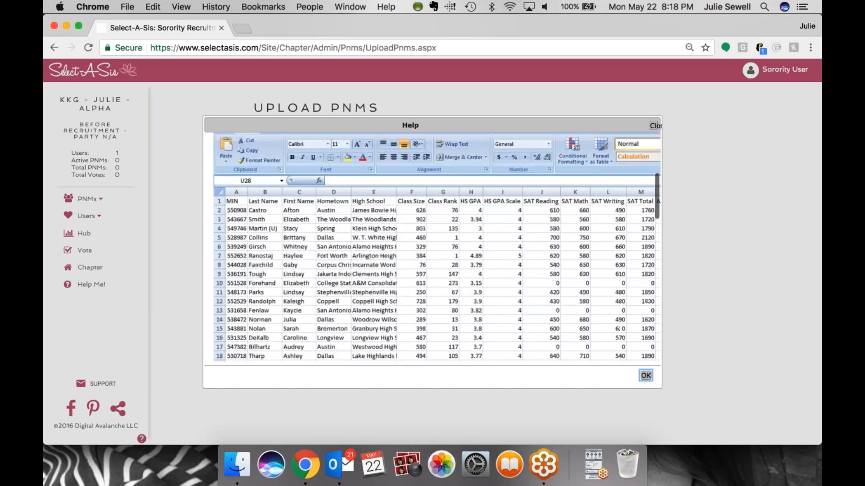
pyautogui.scroll(-6, 536, 250)
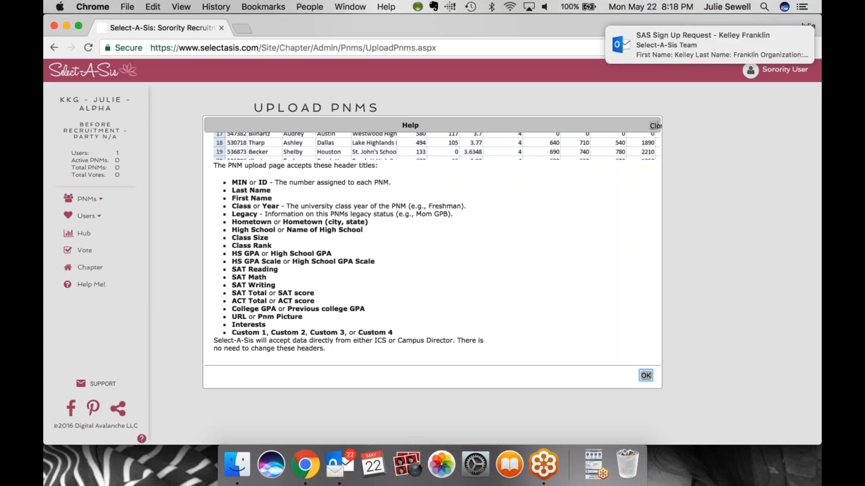
pyautogui.click(656, 126)
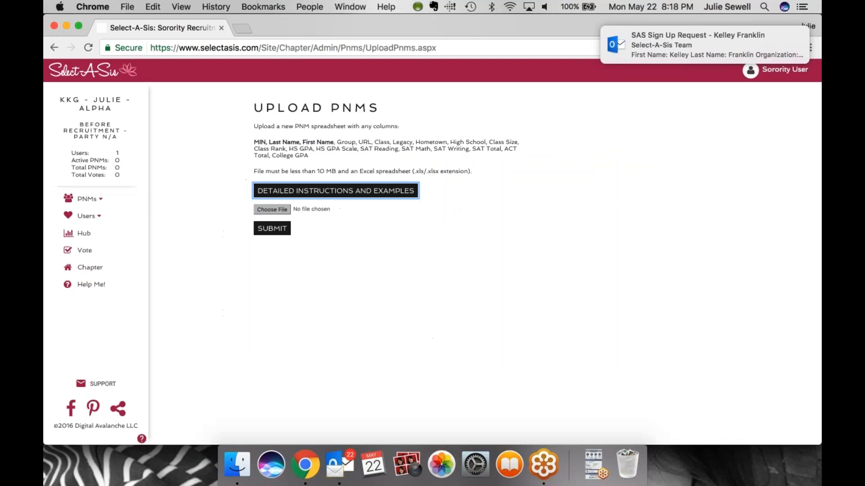
# Upload the PNMS.xlsx spreadsheet and confirm replacing all existing participants
pyautogui.click(280, 210)
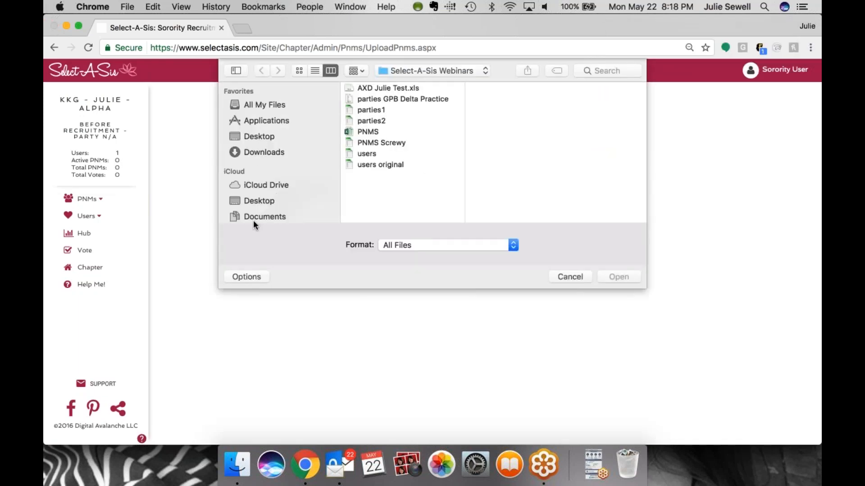
pyautogui.doubleClick(373, 131)
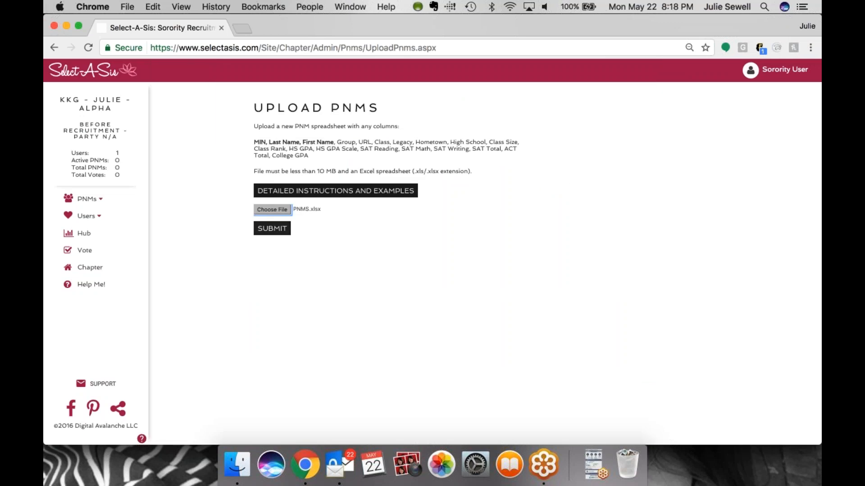
pyautogui.click(273, 229)
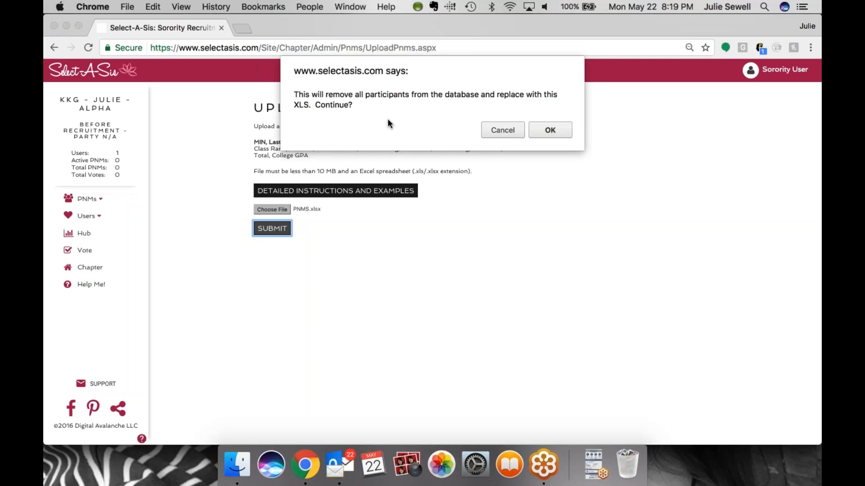
pyautogui.click(550, 131)
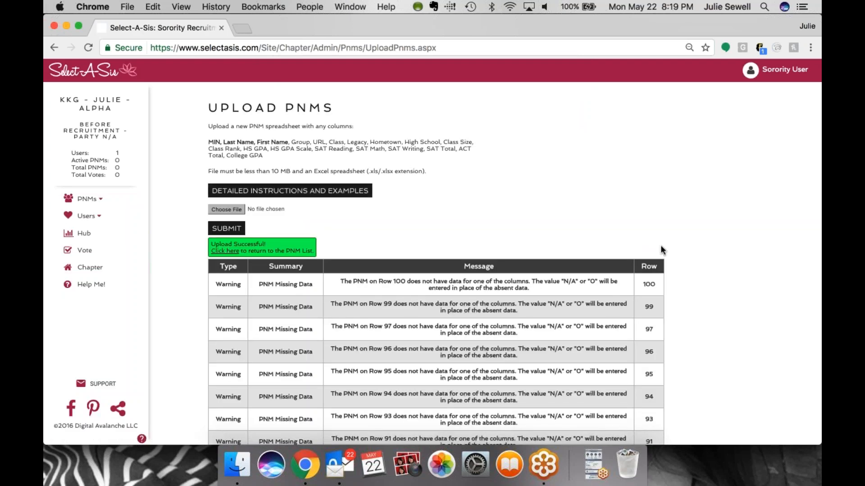
# Review the warnings listed in the upload results table
pyautogui.scroll(-2, 661, 246)
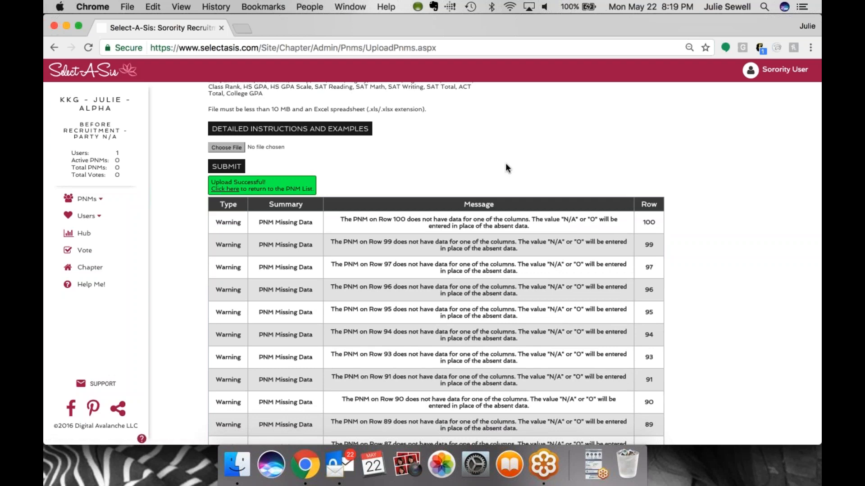
pyautogui.scroll(-2, 505, 164)
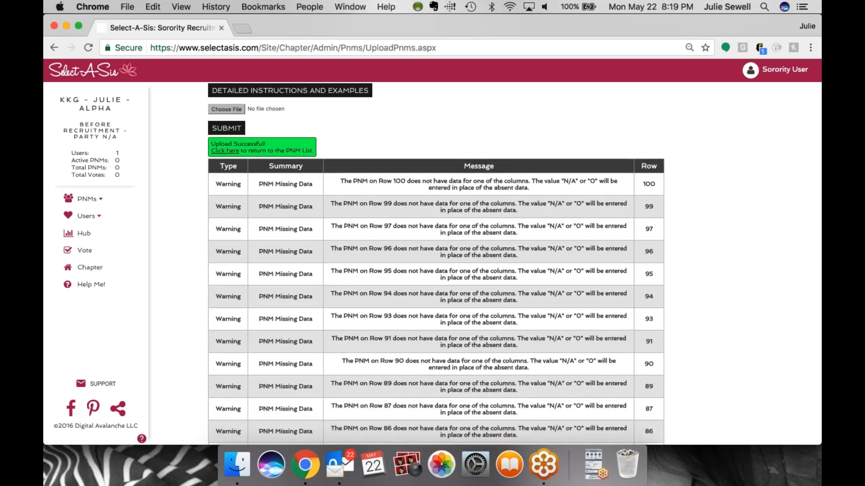
pyautogui.scroll(-1, 508, 167)
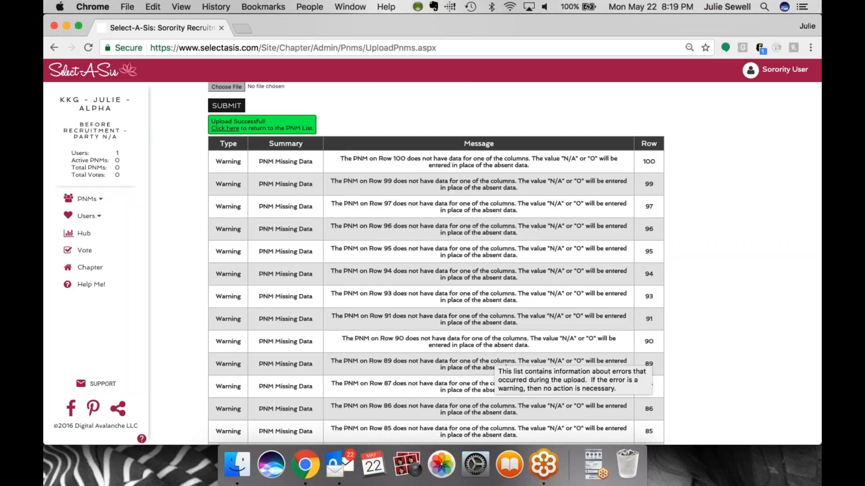
pyautogui.scroll(-1, 504, 360)
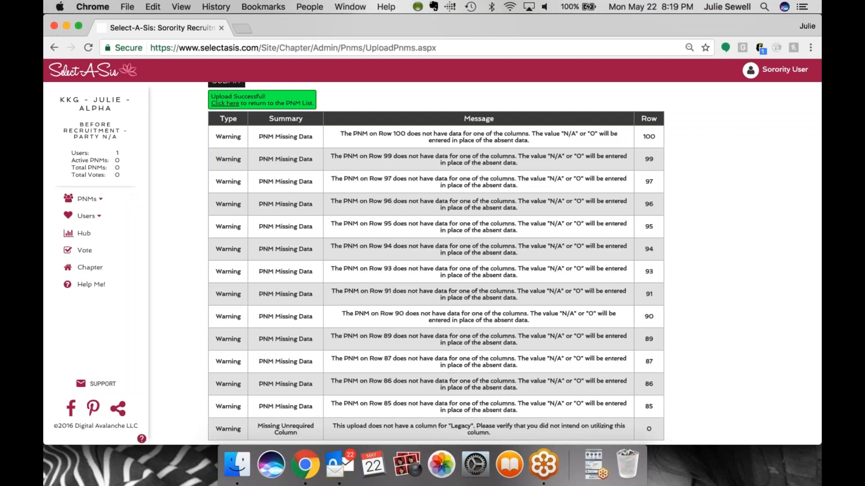
pyautogui.tripleClick(383, 396)
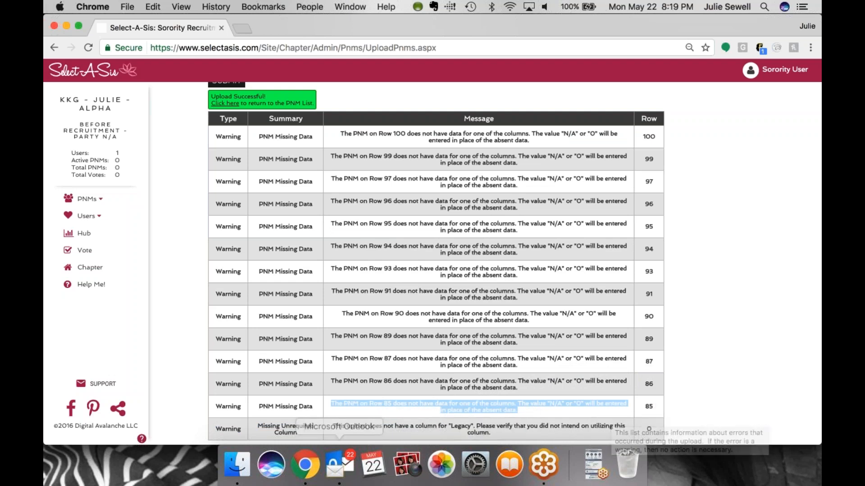
pyautogui.moveTo(255, 427); pyautogui.dragTo(291, 435)
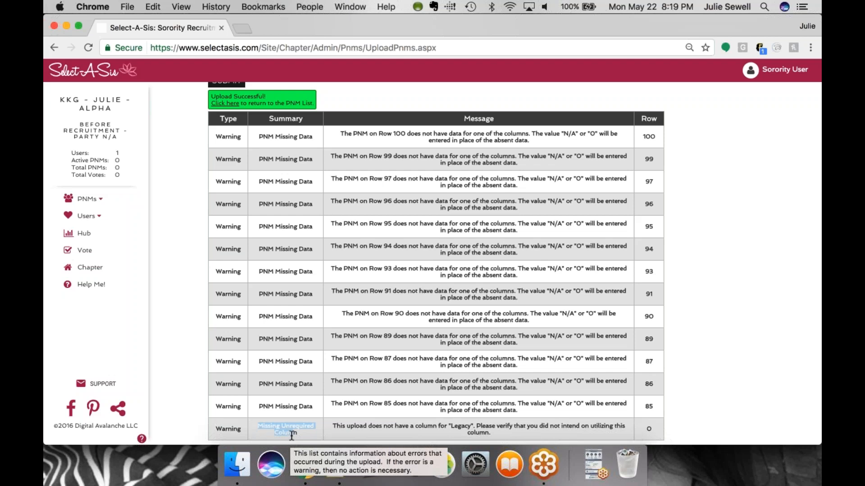
pyautogui.click(292, 435)
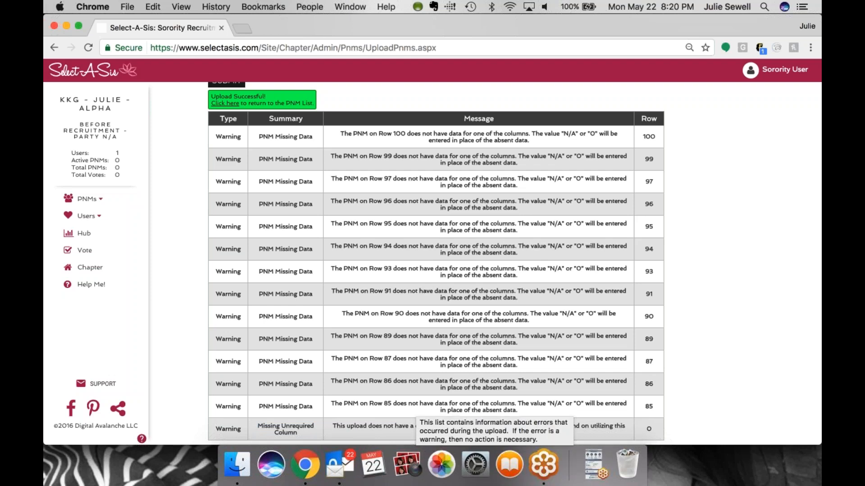
pyautogui.scroll(5, 706, 396)
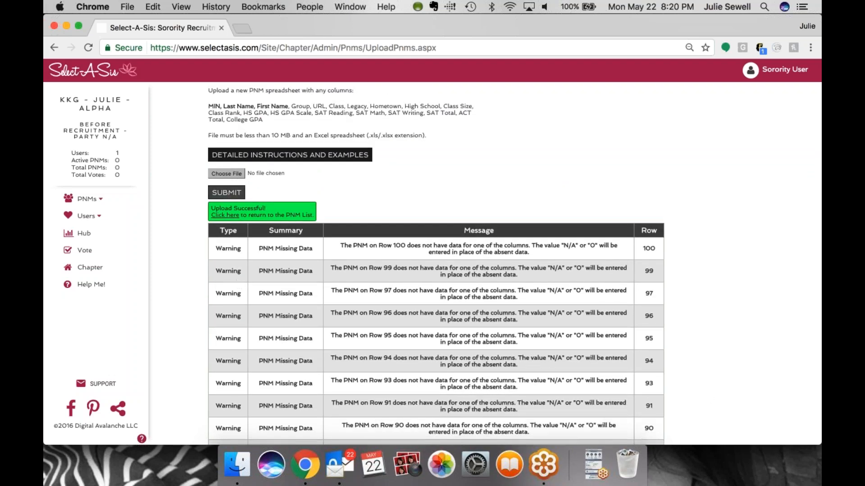
# Return to the PNM list and open Step 3, Upload Users, from the welcome setup guide
pyautogui.click(225, 215)
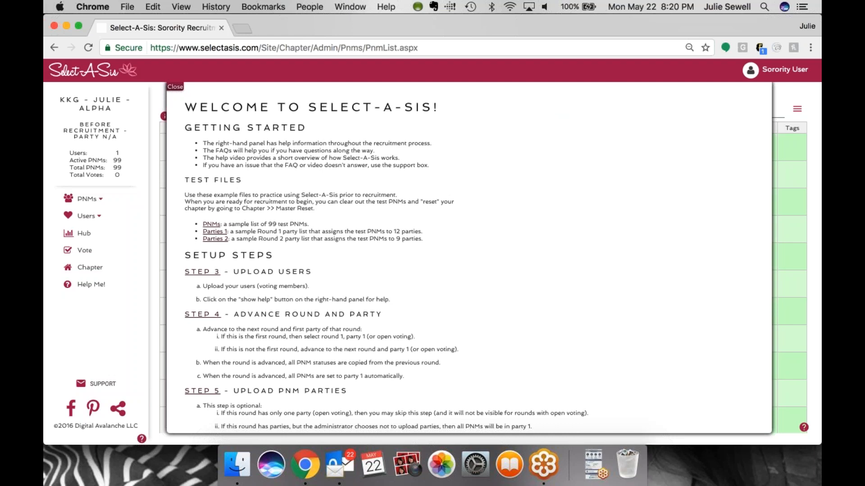
pyautogui.scroll(-2, 286, 230)
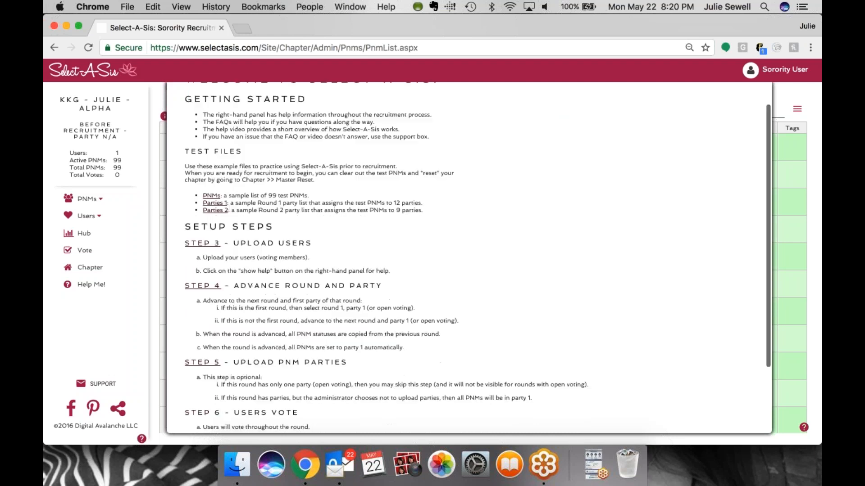
pyautogui.click(209, 245)
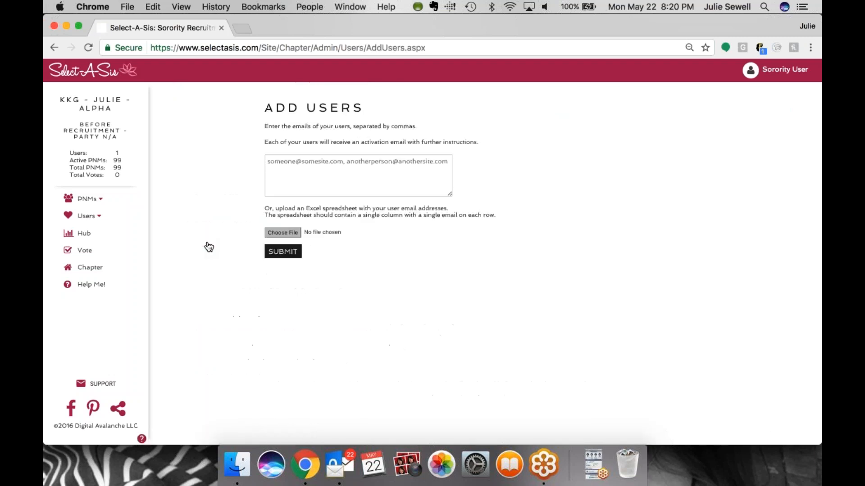
# Add a voting member by entering the user's e-mail address and submitting it
pyautogui.click(329, 184)
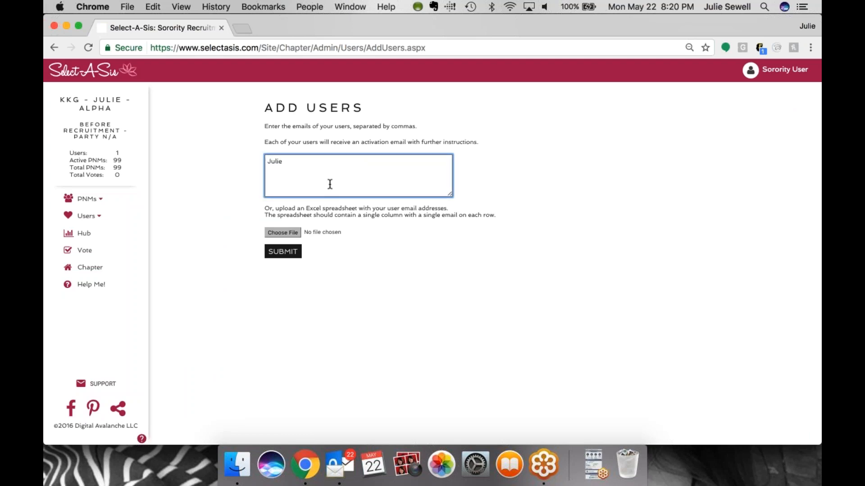
pyautogui.click(283, 251)
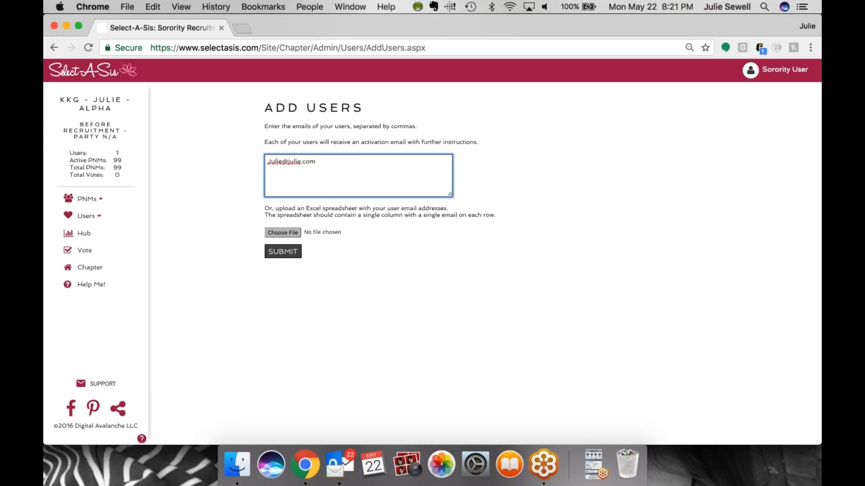
pyautogui.click(283, 251)
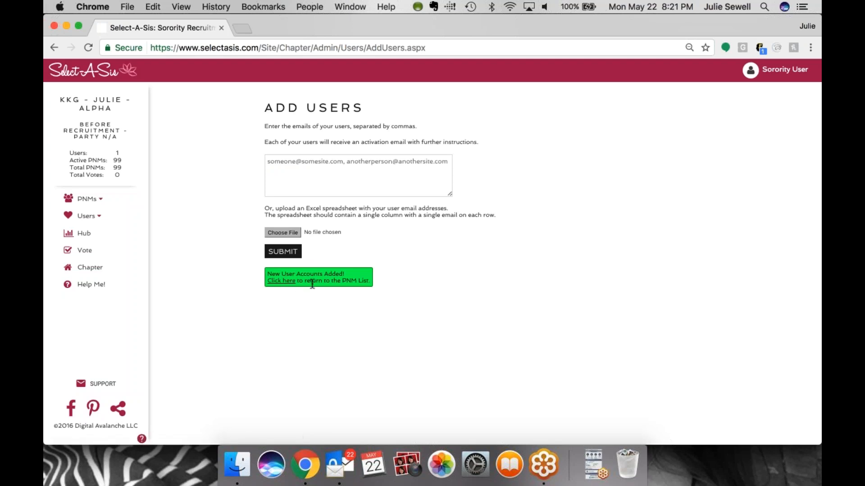
# Return to the PNM list and close the welcome setup guide
pyautogui.click(288, 284)
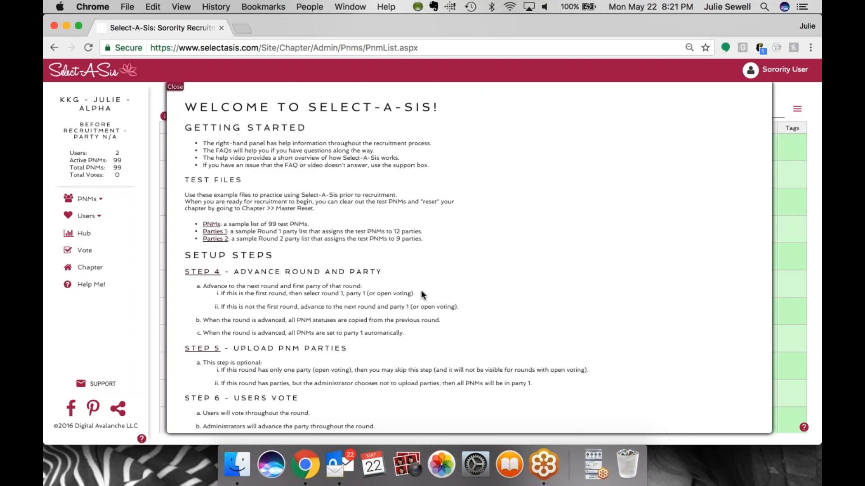
pyautogui.scroll(-2, 421, 291)
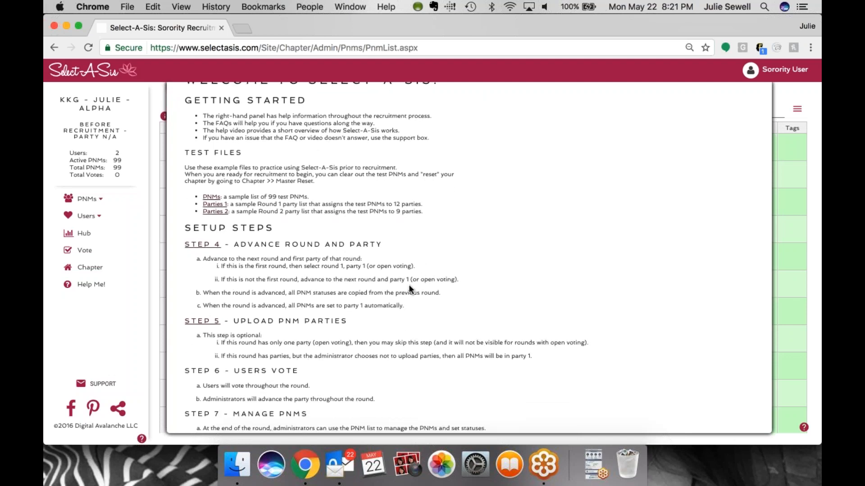
pyautogui.scroll(-1, 408, 288)
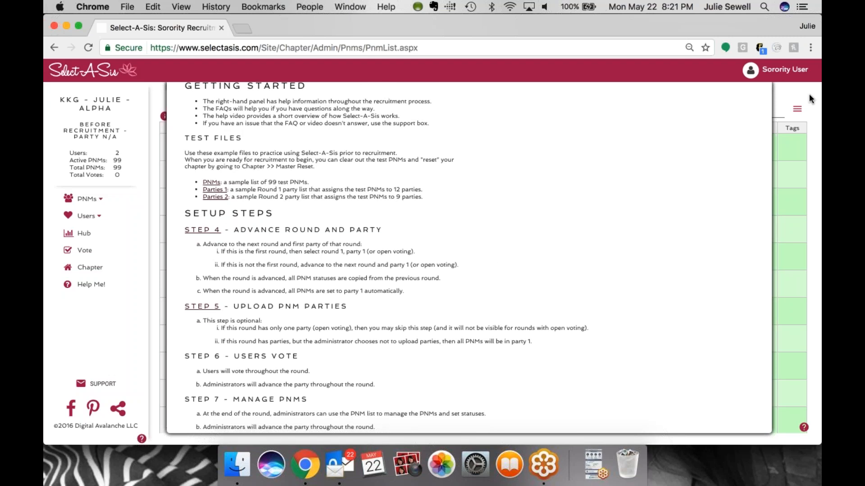
pyautogui.scroll(3, 386, 215)
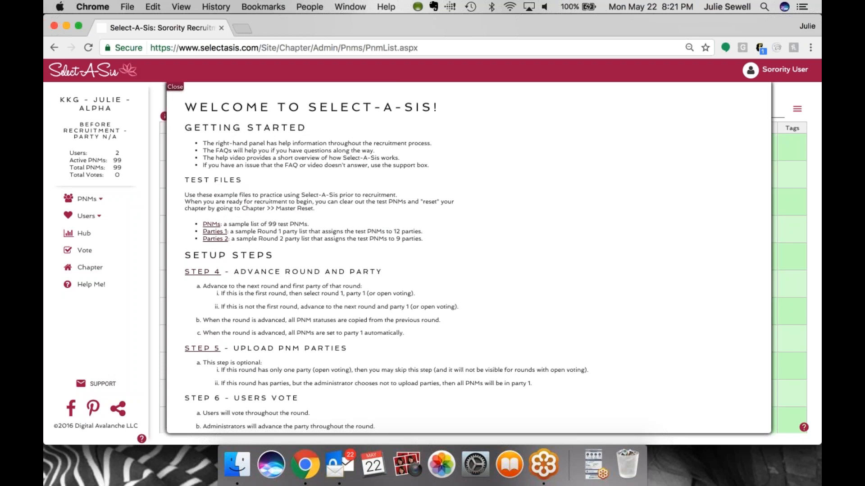
pyautogui.click(178, 87)
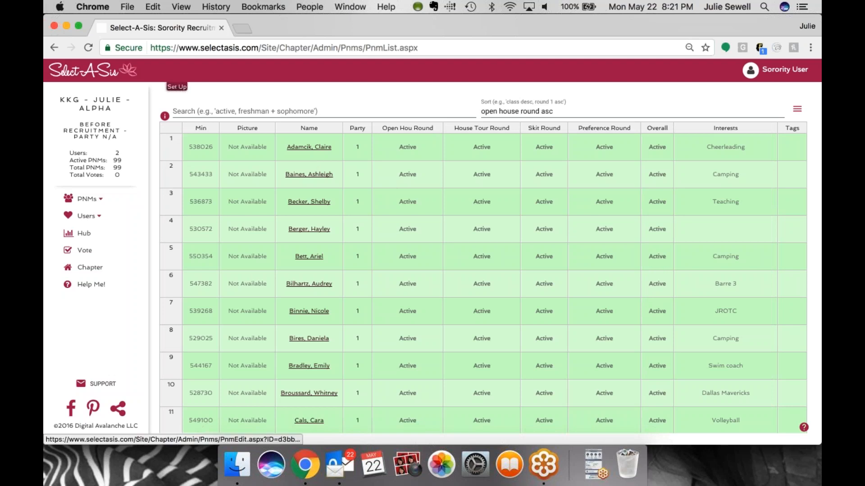
# Open the first PNM's record and look through its Votes, Comments, Status and Party, and Information tabs
pyautogui.rightClick(309, 147)
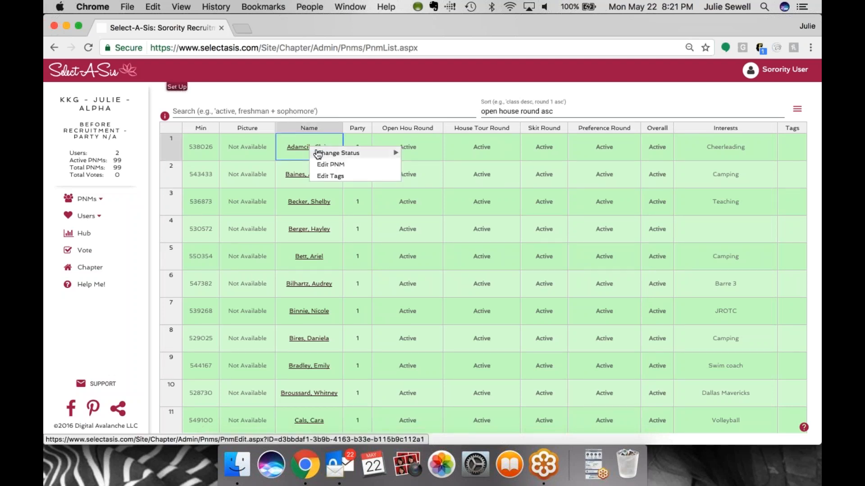
pyautogui.click(304, 147)
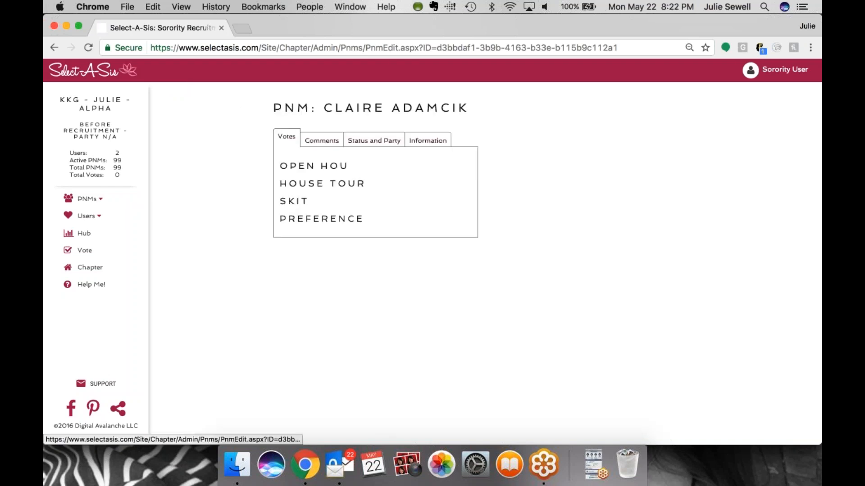
pyautogui.click(322, 140)
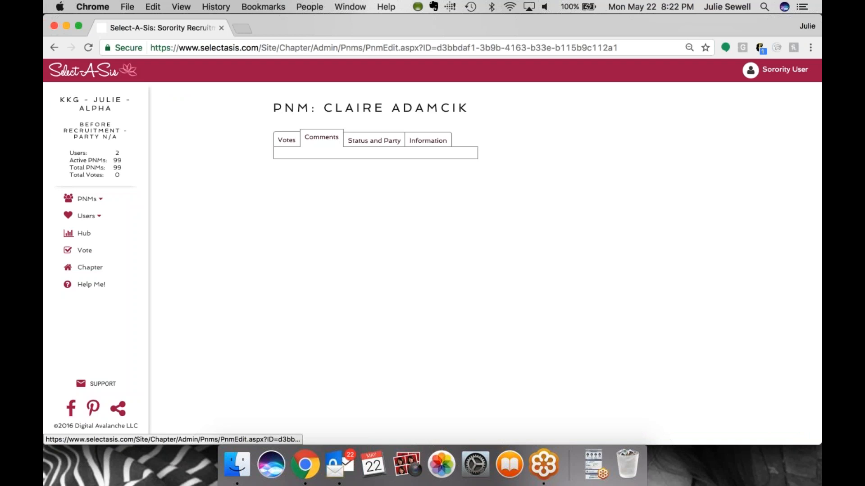
pyautogui.click(285, 140)
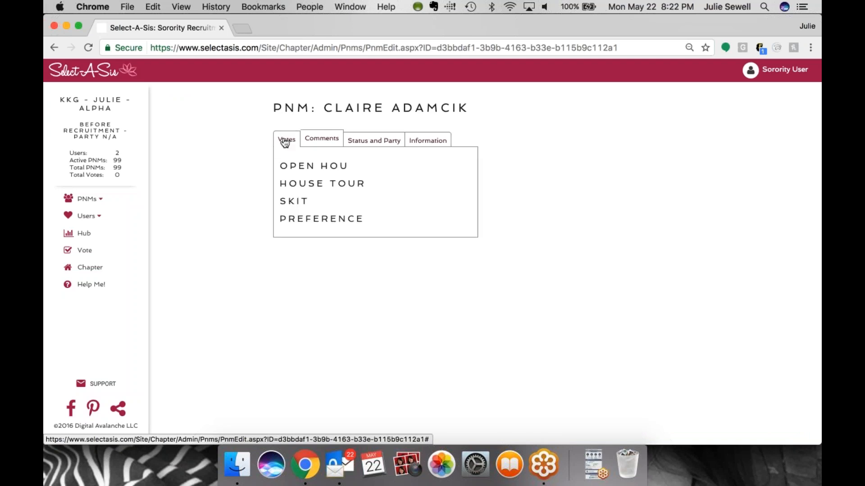
pyautogui.click(377, 141)
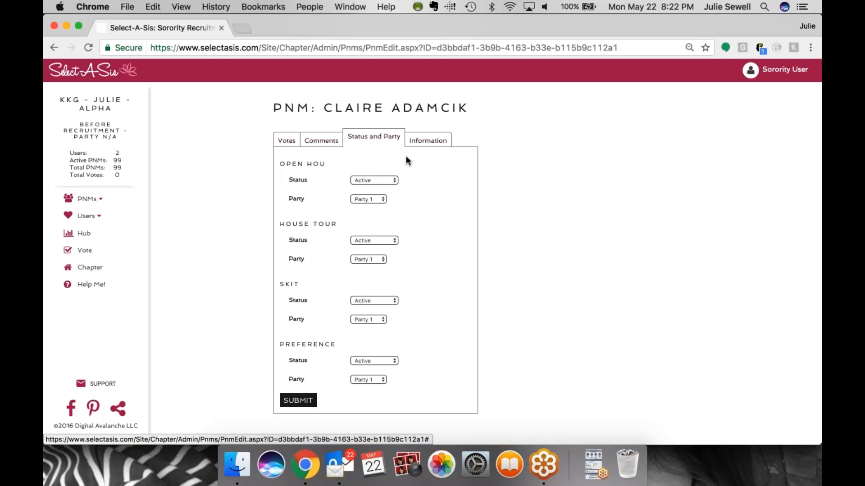
pyautogui.click(426, 140)
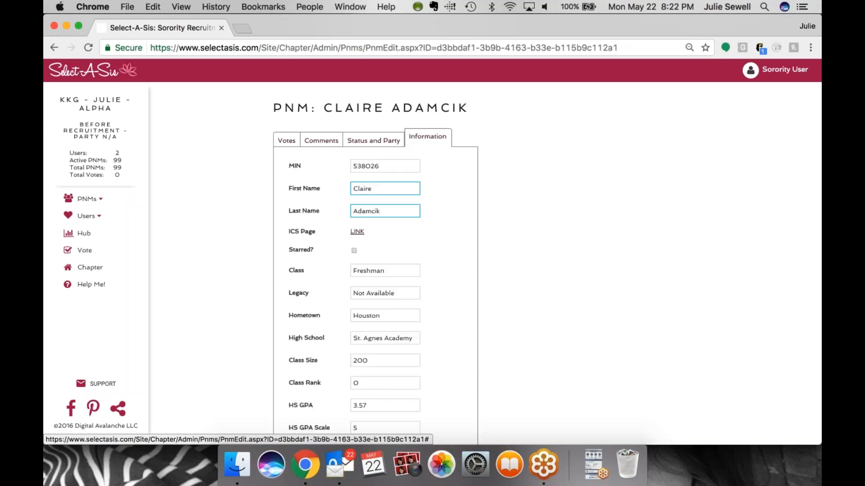
# Scroll through the rest of the PNM's information fields, then return to the PNM list
pyautogui.scroll(-5, 536, 261)
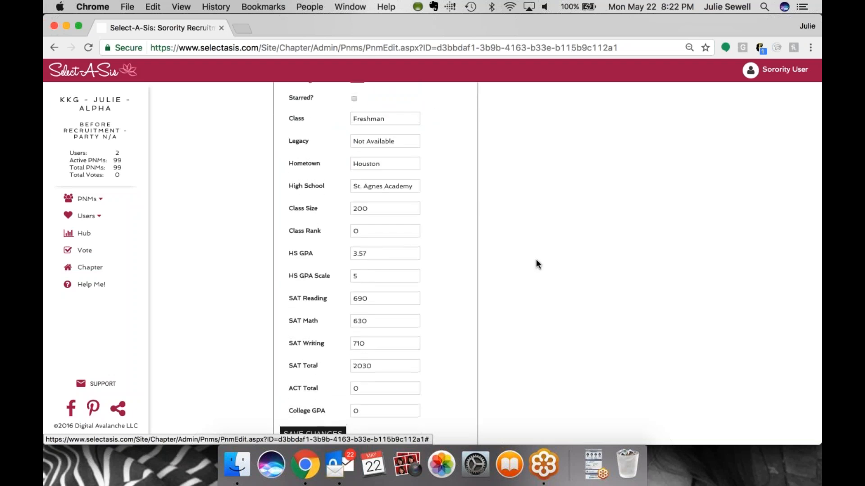
pyautogui.scroll(5, 536, 261)
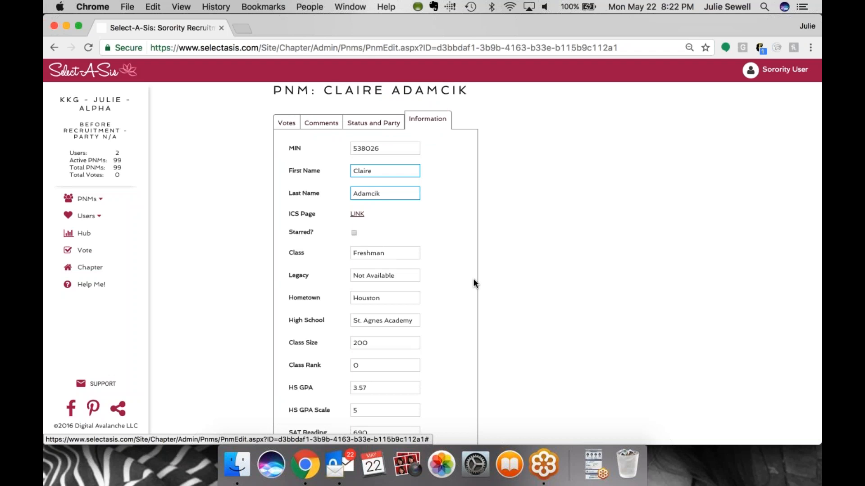
pyautogui.scroll(-1, 473, 283)
pyautogui.scroll(-5, 522, 292)
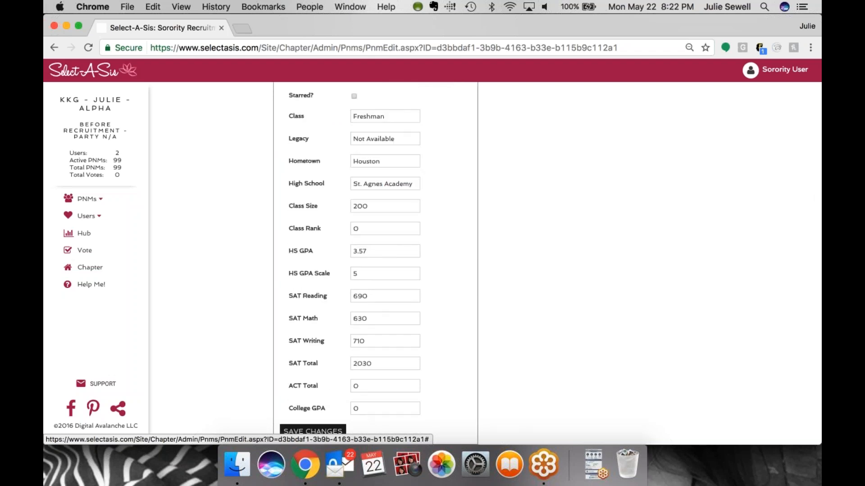
pyautogui.scroll(6, 221, 266)
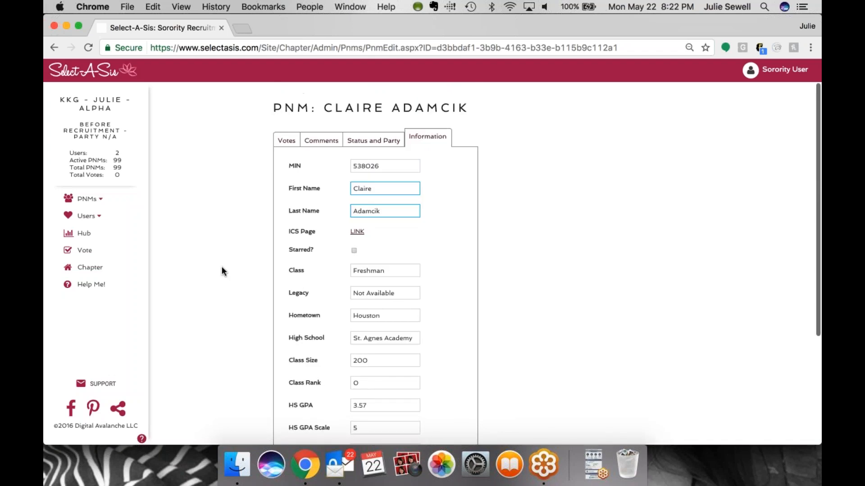
pyautogui.click(88, 199)
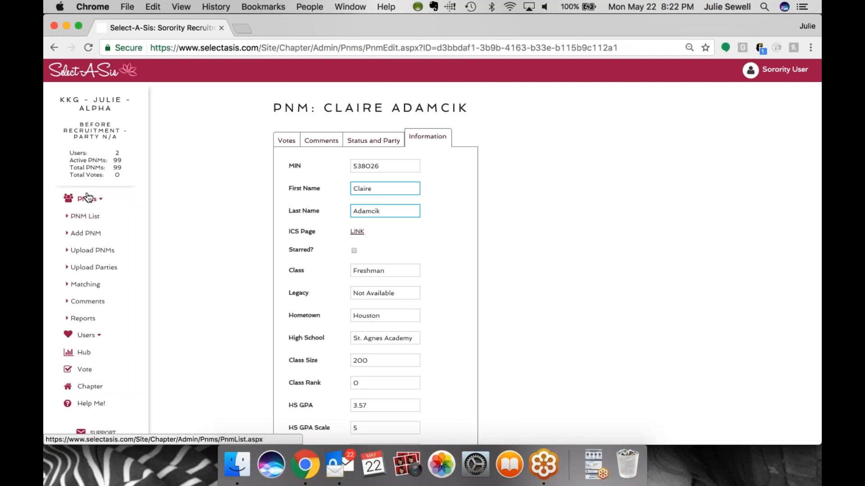
pyautogui.click(84, 216)
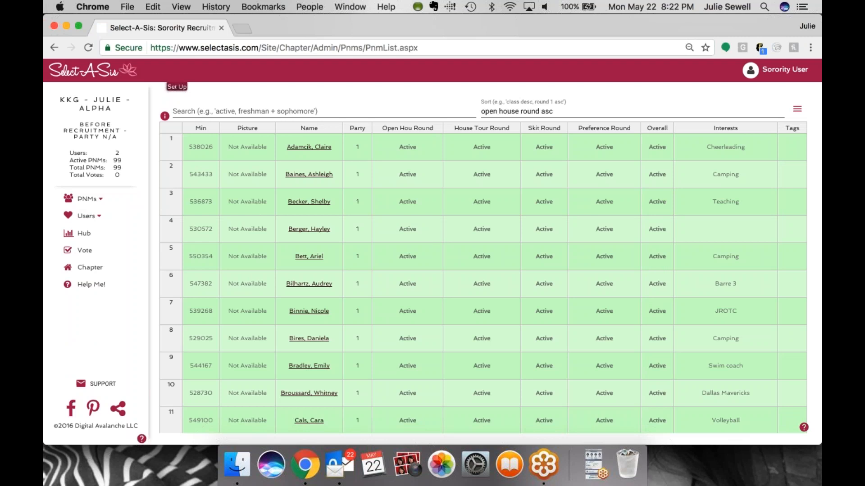
# Sort the PNM list by Min, Name, Open Hou Round and Interests columns, ending with name ascending
pyautogui.click(191, 129)
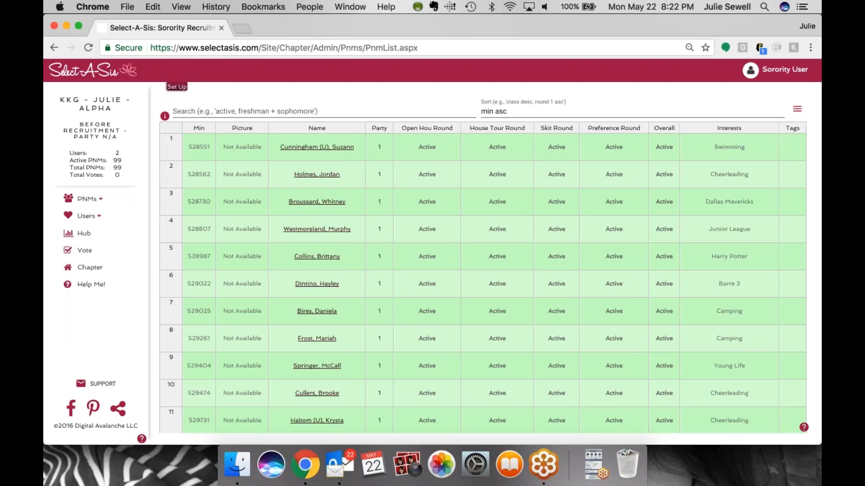
pyautogui.click(332, 131)
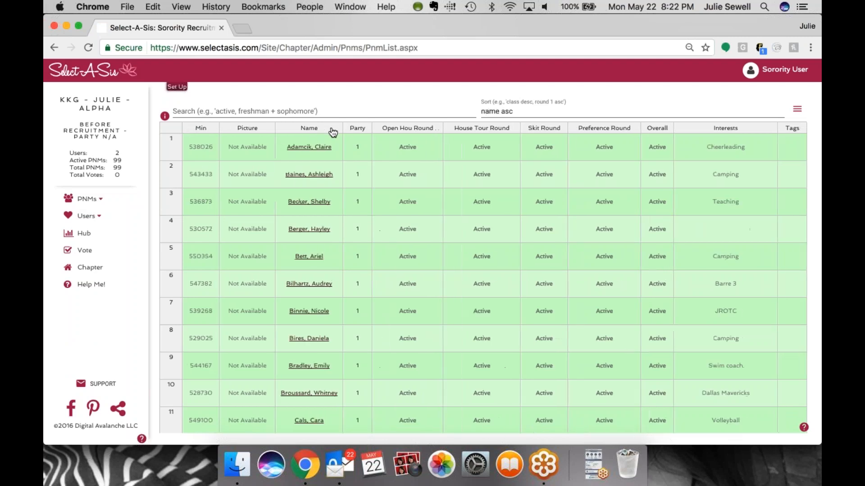
pyautogui.click(402, 132)
pyautogui.click(725, 128)
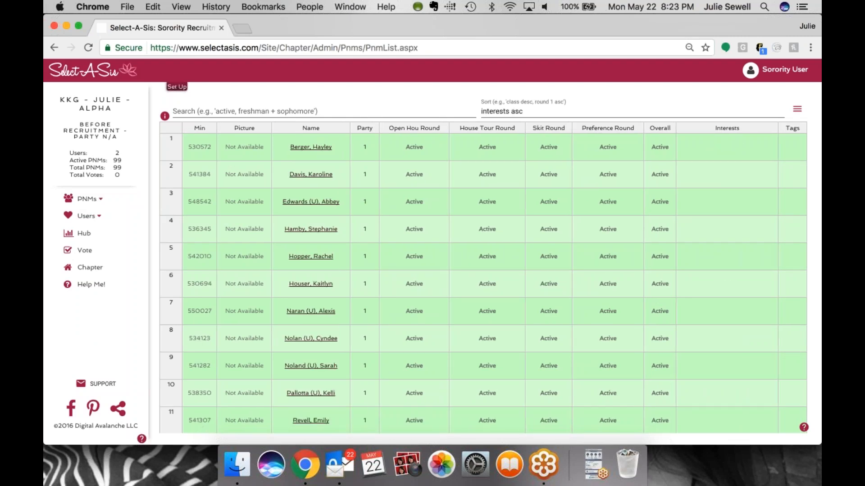
pyautogui.click(310, 128)
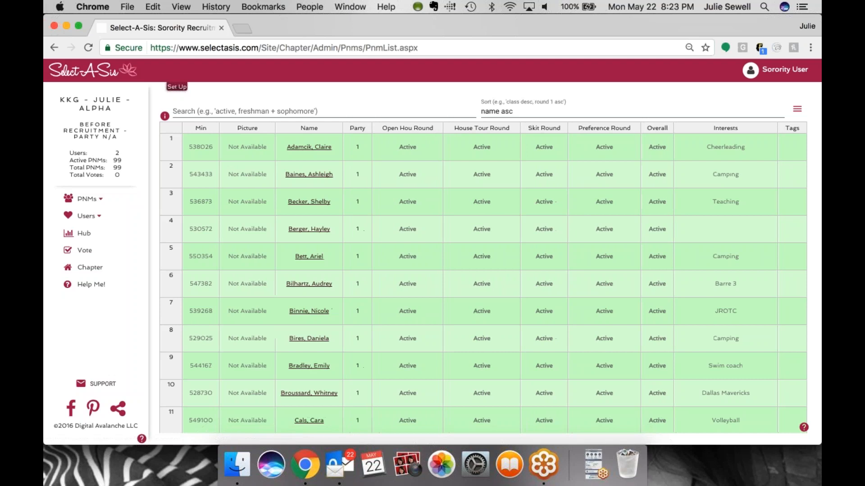
# Search the PNM list for freshman, then clear the search field
pyautogui.click(268, 109)
pyautogui.write('fresh')
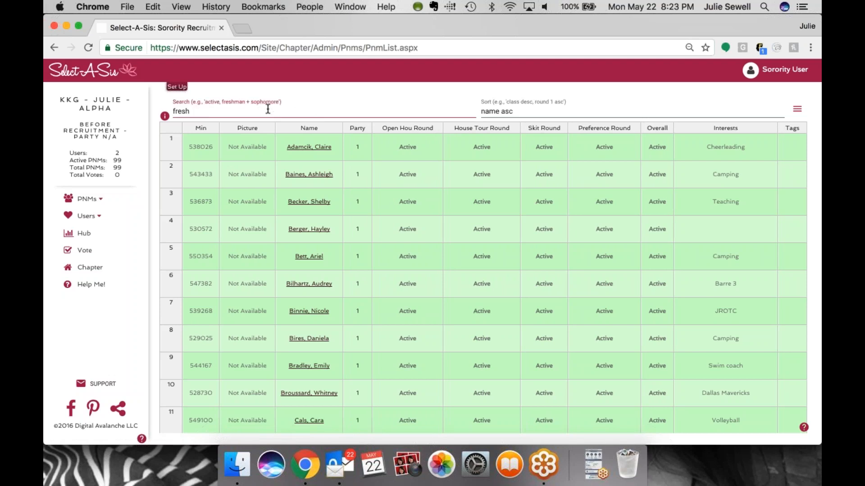
pyautogui.write('man')
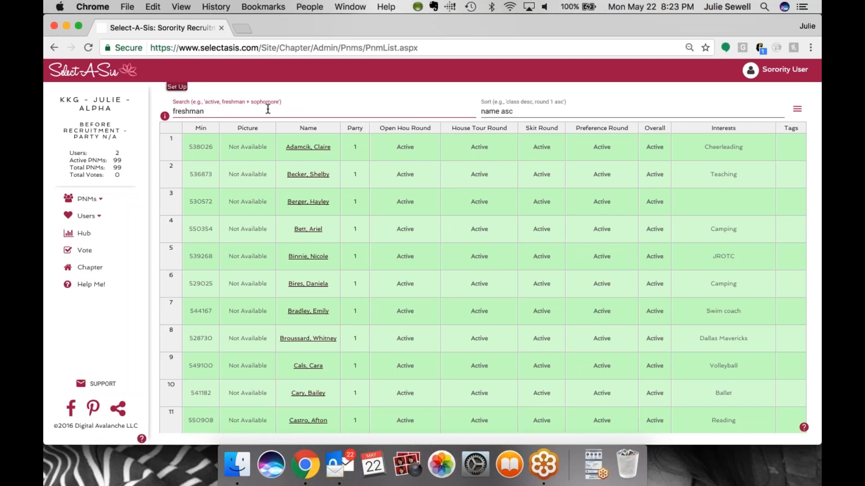
pyautogui.scroll(-2, 484, 270)
pyautogui.scroll(2, 484, 279)
pyautogui.press('super+a')
pyautogui.press('BackSpace')
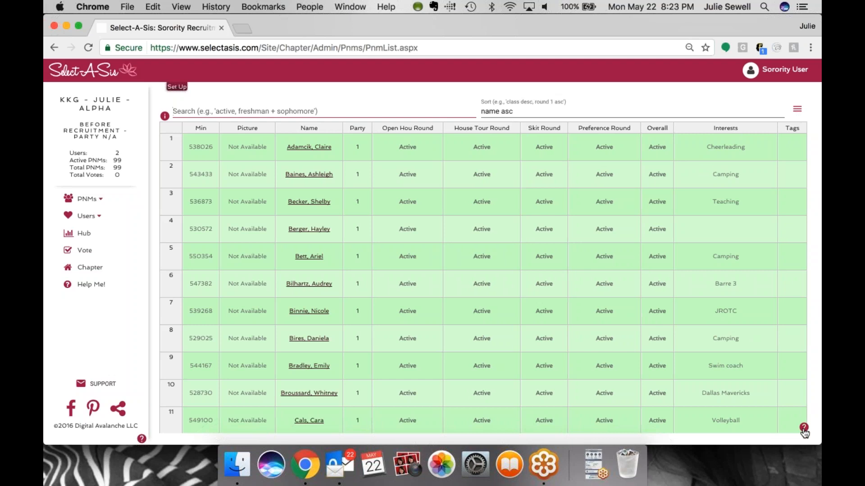
# Step through the PNM list help tips and close them
pyautogui.click(804, 429)
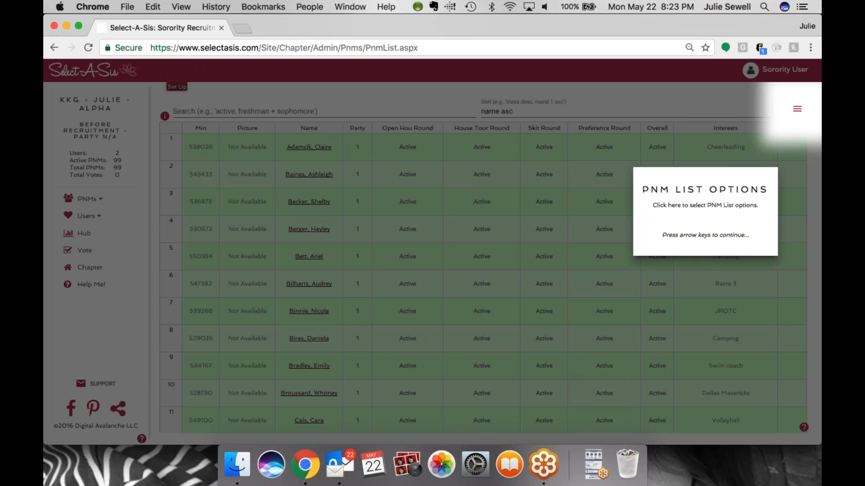
pyautogui.press('Right')
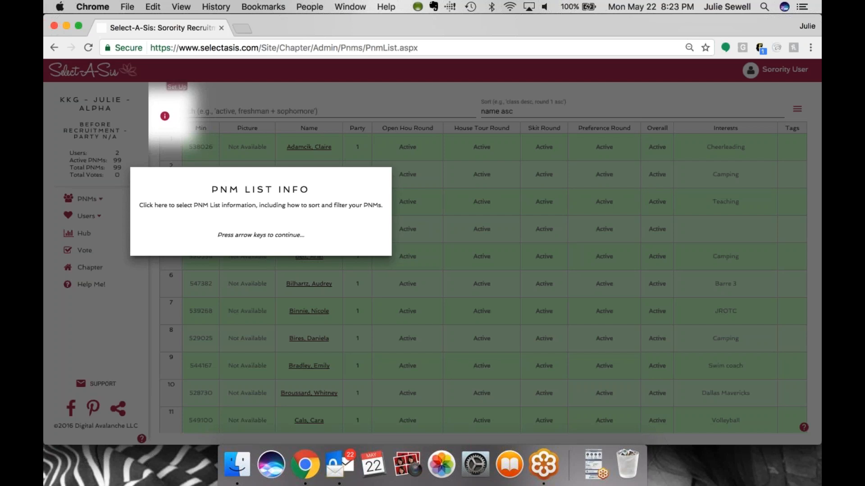
pyautogui.press('Right')
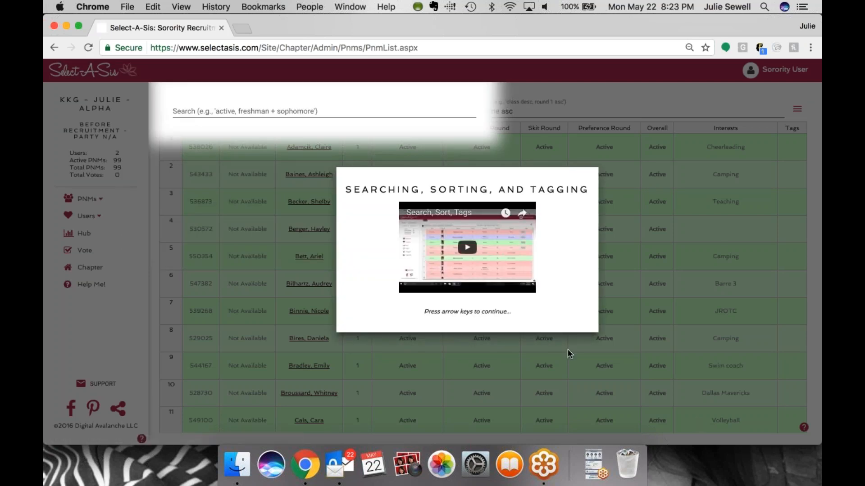
pyautogui.click(547, 330)
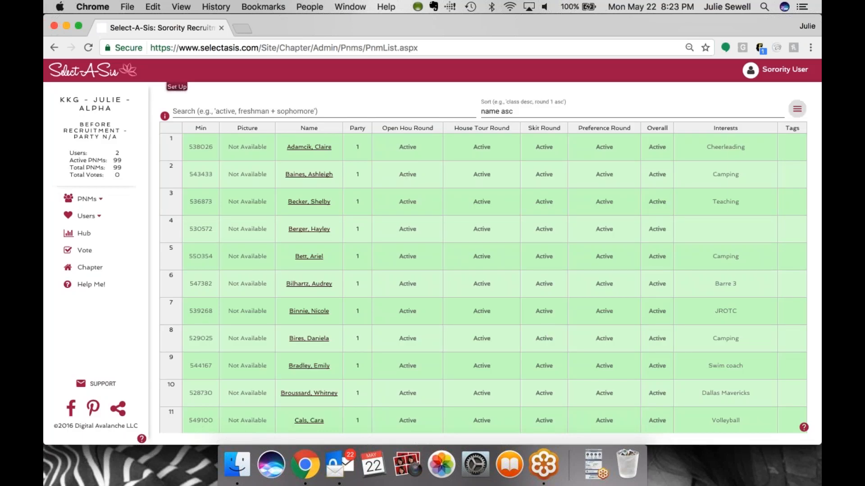
# Add the Class, Hometown and High School columns to the PNM list table
pyautogui.click(797, 109)
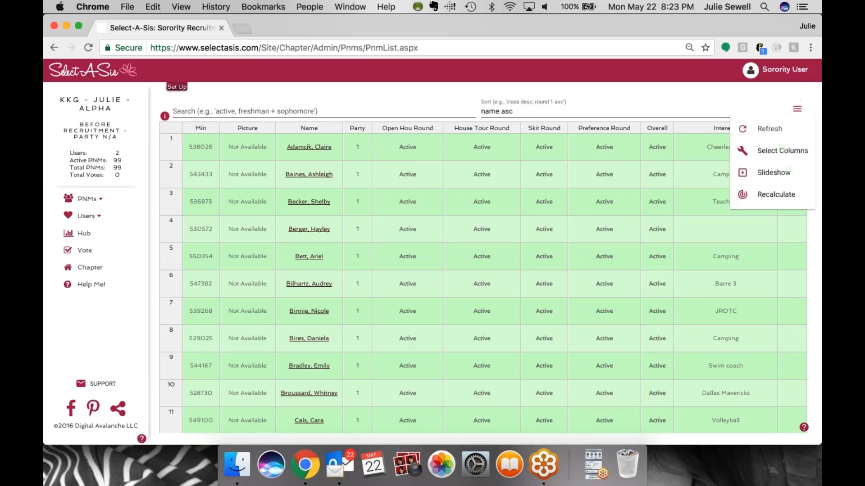
pyautogui.click(790, 152)
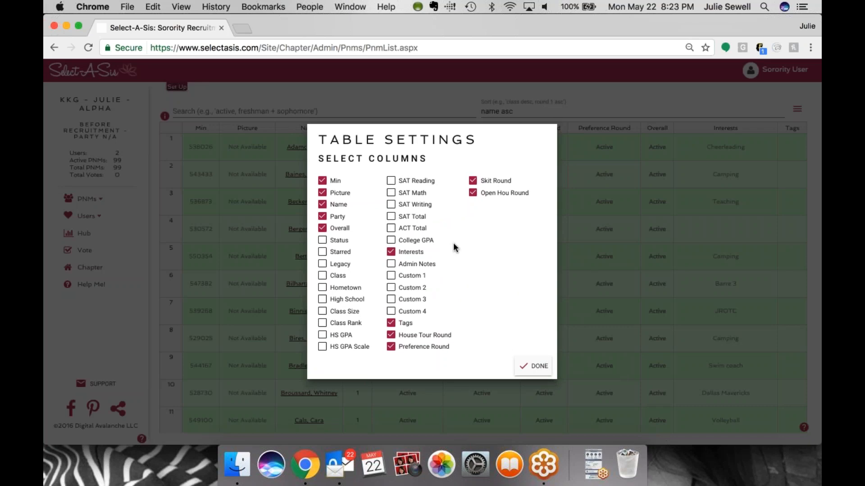
pyautogui.click(322, 275)
pyautogui.click(322, 287)
pyautogui.click(322, 300)
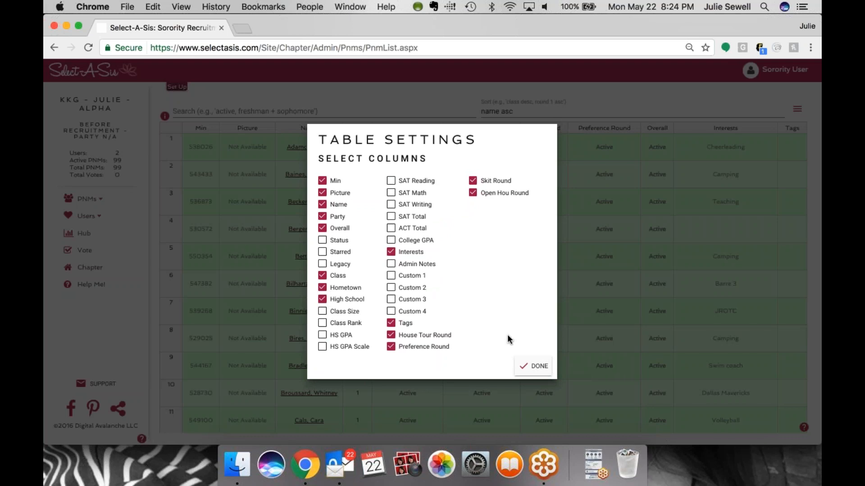
pyautogui.click(535, 366)
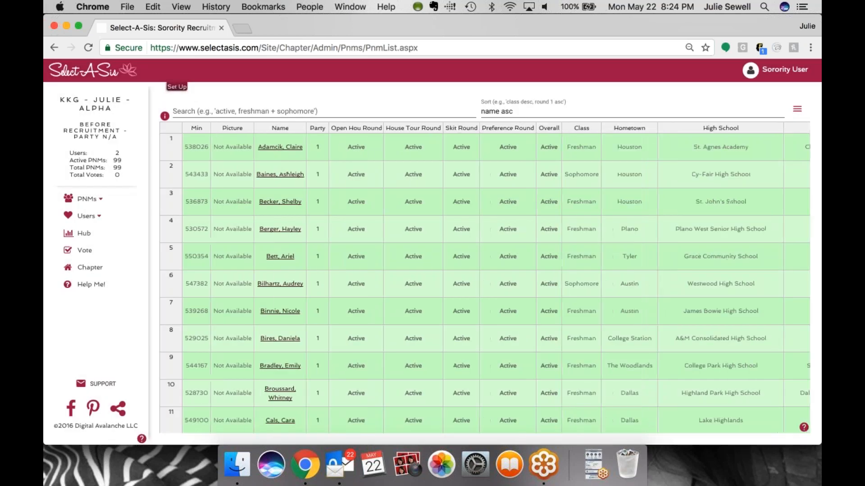
# Start the PNM slideshow from the list options
pyautogui.hscroll(2, 610, 320)
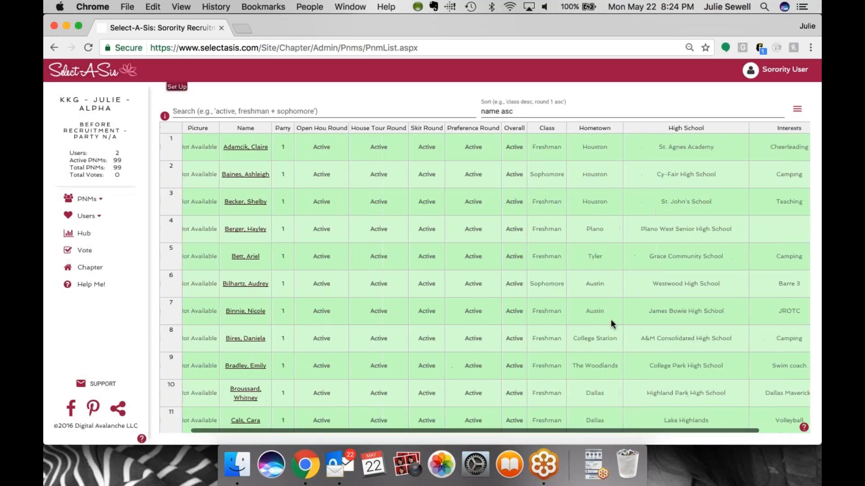
pyautogui.hscroll(-2, 611, 320)
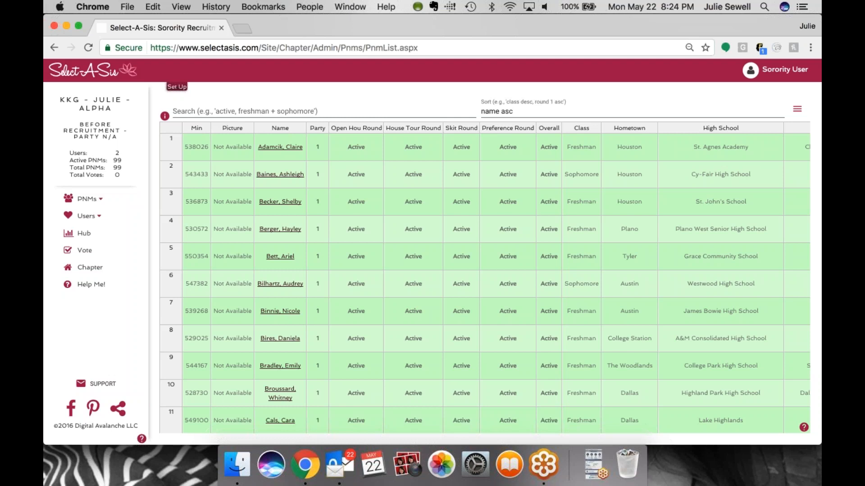
pyautogui.click(797, 109)
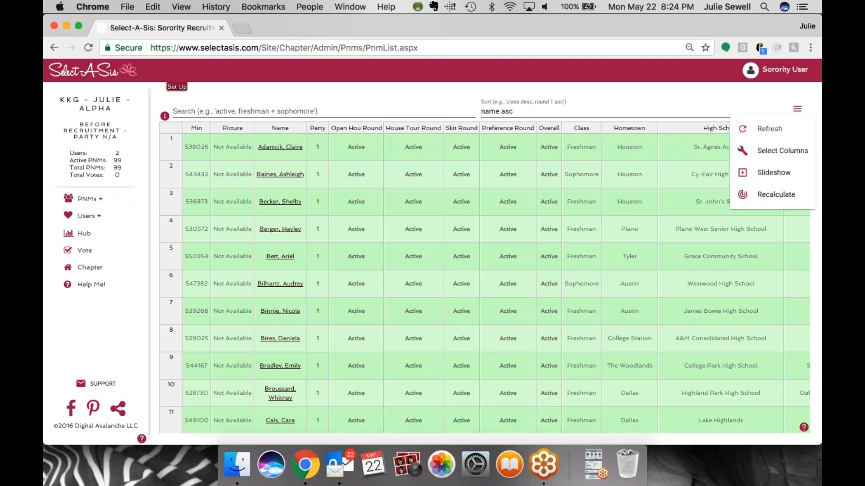
pyautogui.click(777, 173)
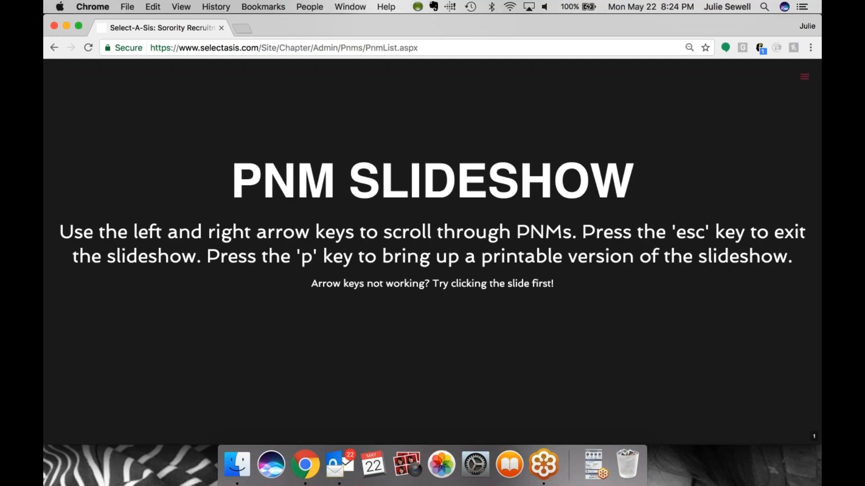
# Page through the first few PNMs in the slideshow and exit it
pyautogui.press('Right')
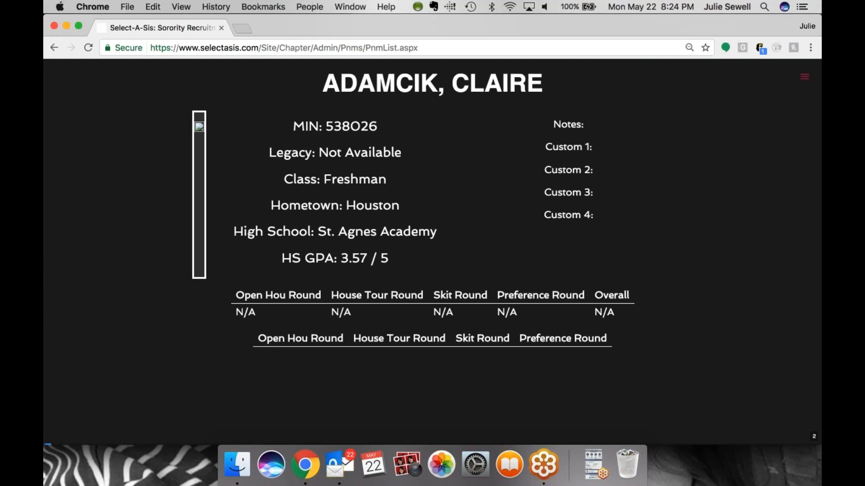
pyautogui.press('Right')
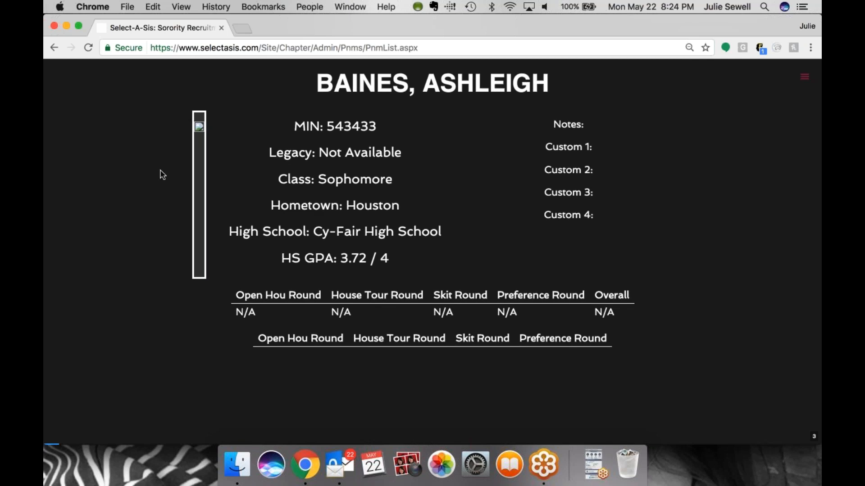
pyautogui.press('Right')
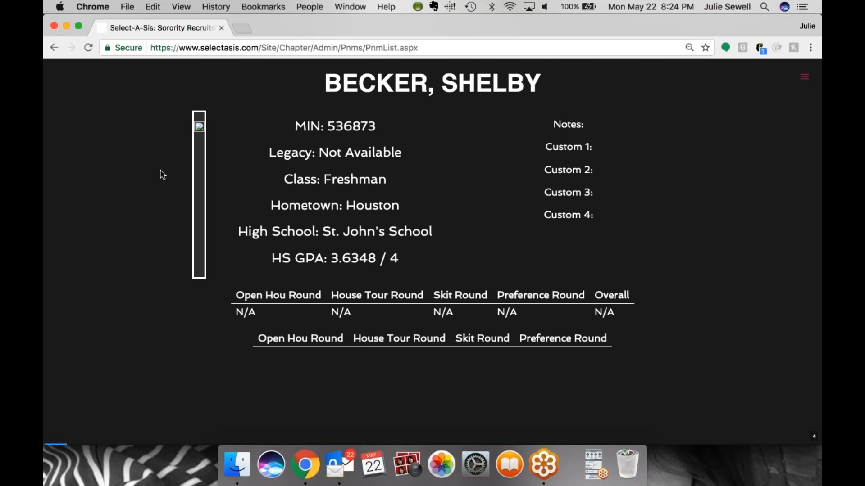
pyautogui.click(162, 175)
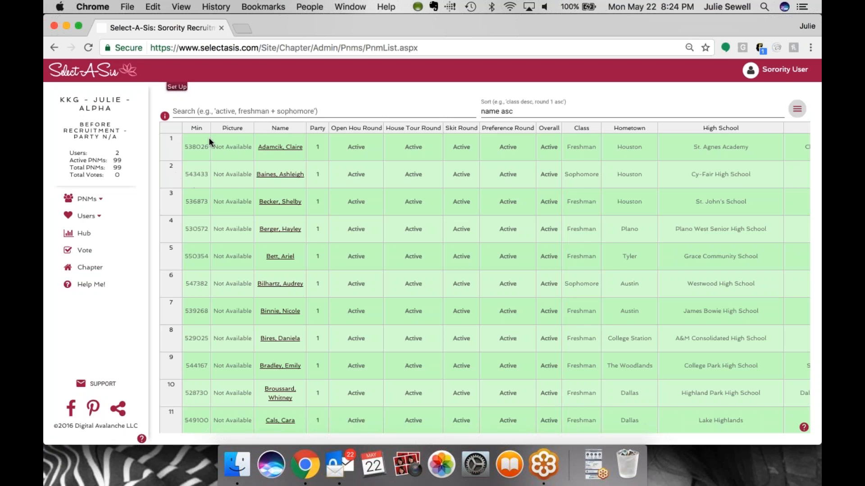
# Open the Upload PNM Parties page and read its detailed instructions and examples
pyautogui.click(100, 202)
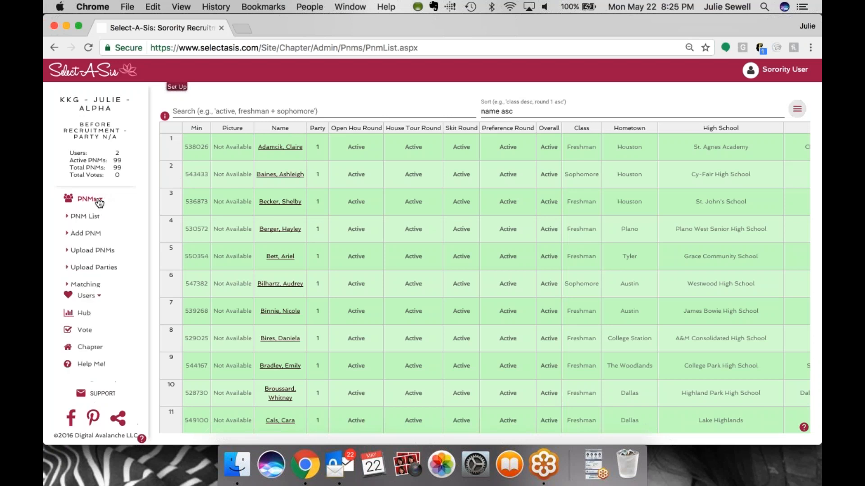
pyautogui.click(102, 269)
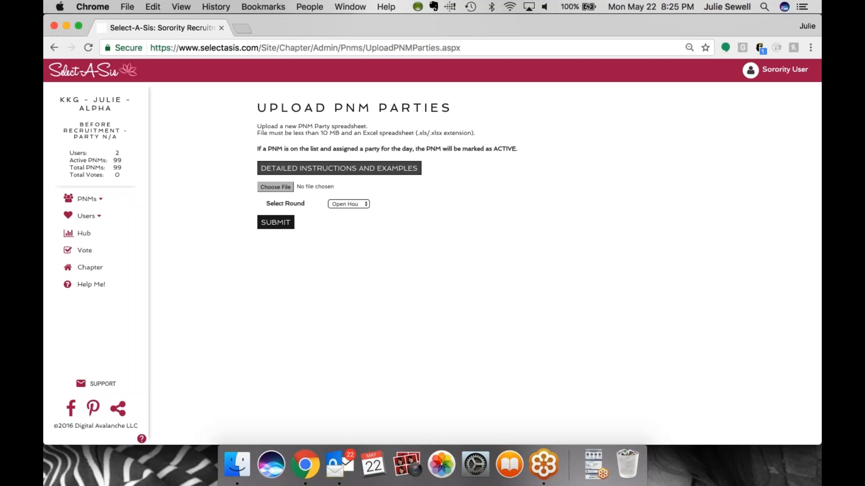
pyautogui.click(339, 168)
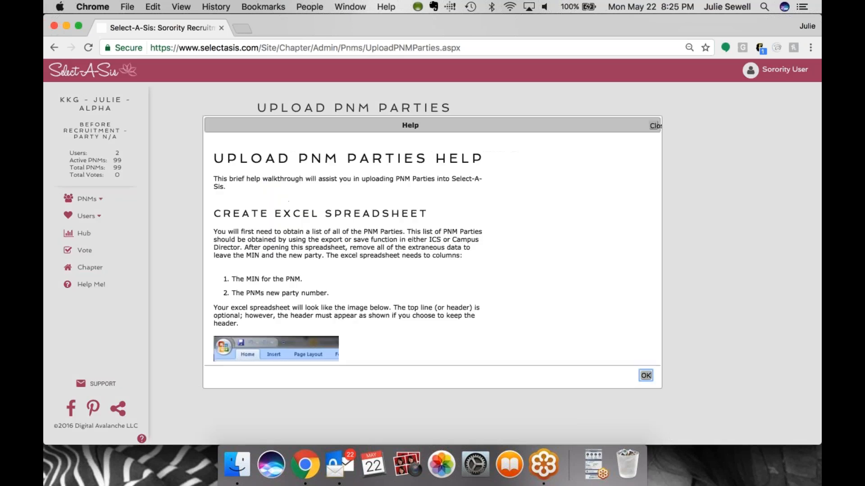
pyautogui.scroll(-5, 516, 325)
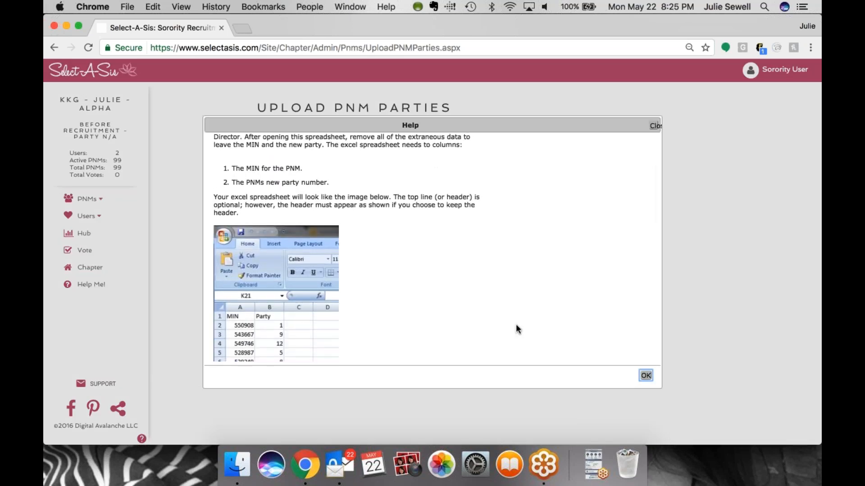
pyautogui.scroll(-1, 516, 329)
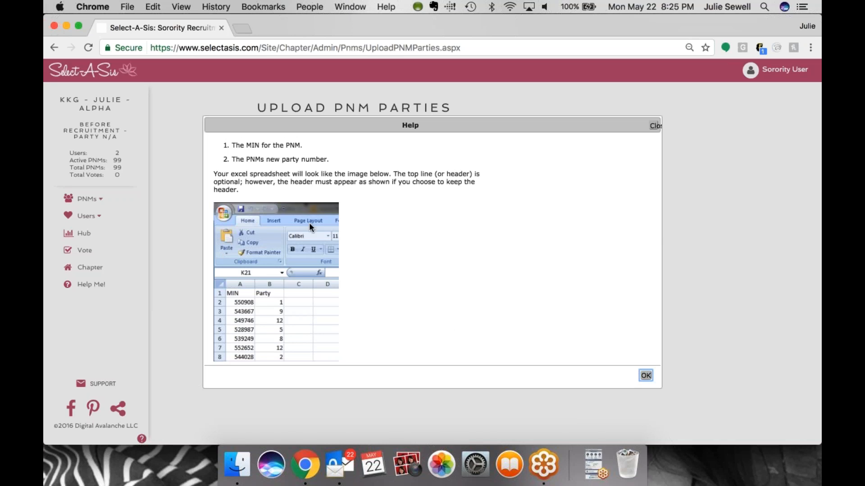
pyautogui.scroll(-1, 309, 223)
pyautogui.scroll(-5, 309, 223)
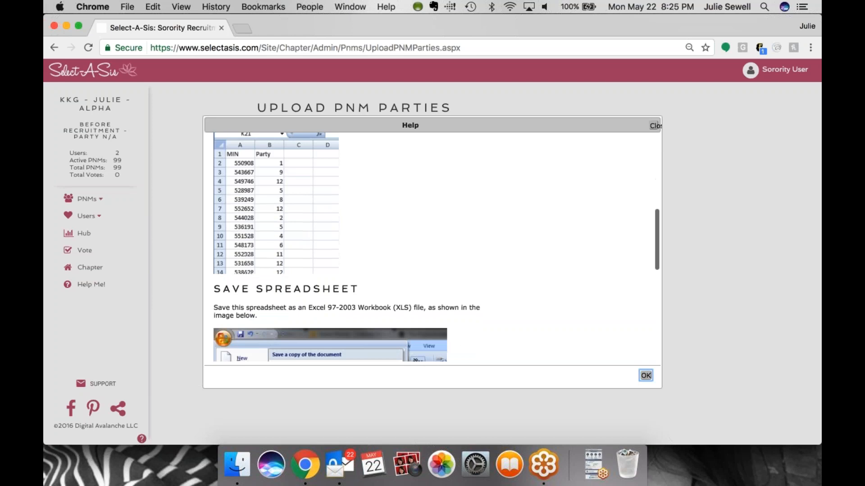
# Close the help, upload the parties1.xls party spreadsheet for the Open House round, and confirm replacing the existing parties
pyautogui.scroll(10, 435, 263)
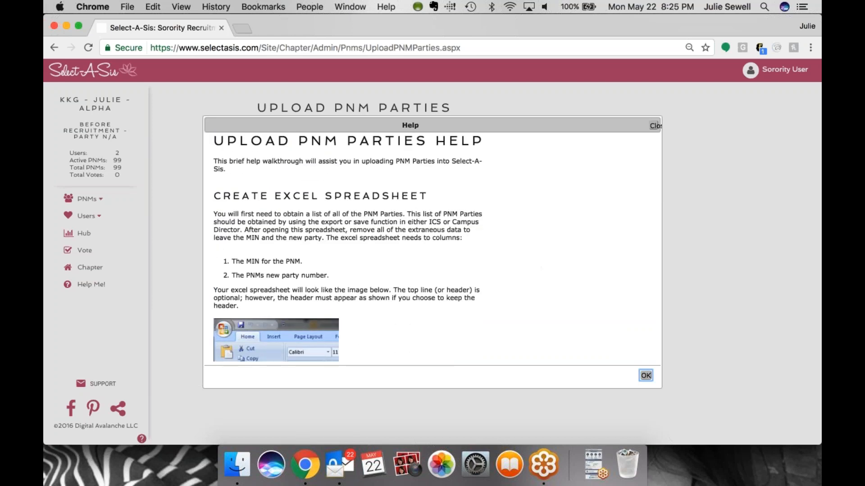
pyautogui.click(654, 126)
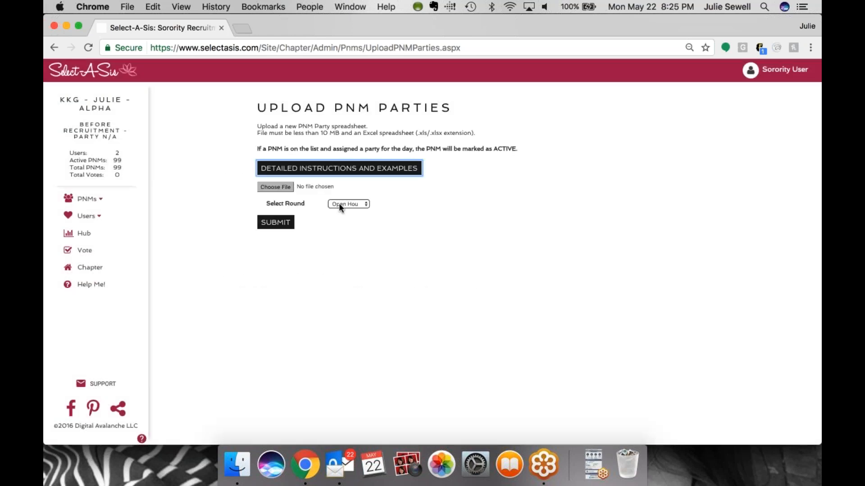
pyautogui.press('Tab')
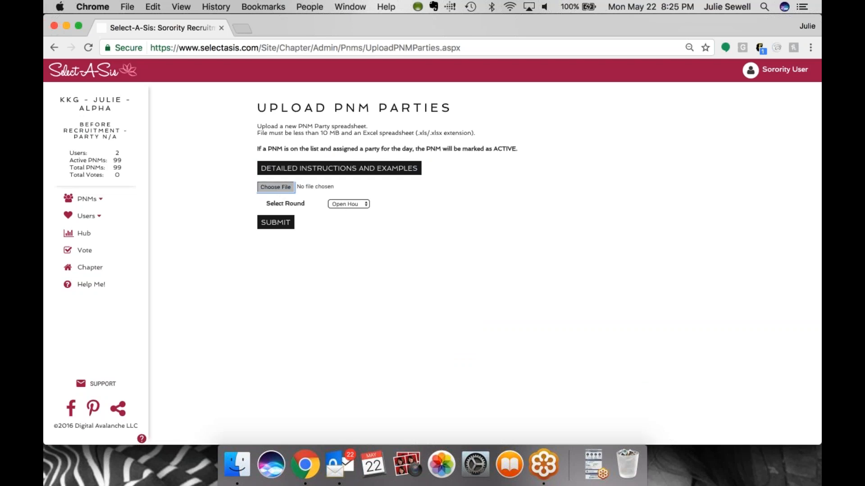
pyautogui.press('space')
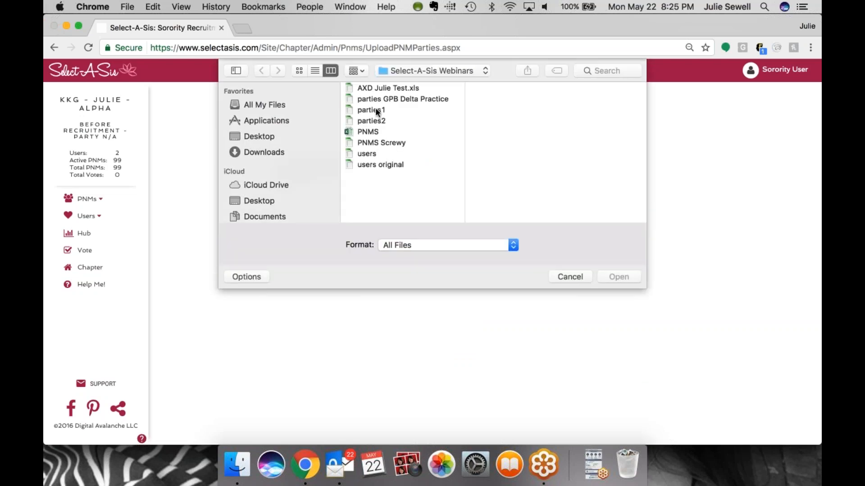
pyautogui.doubleClick(374, 110)
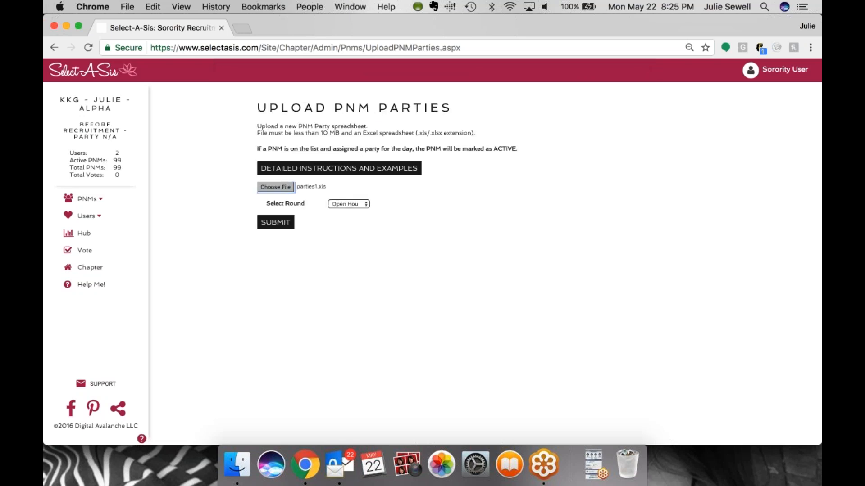
pyautogui.click(284, 227)
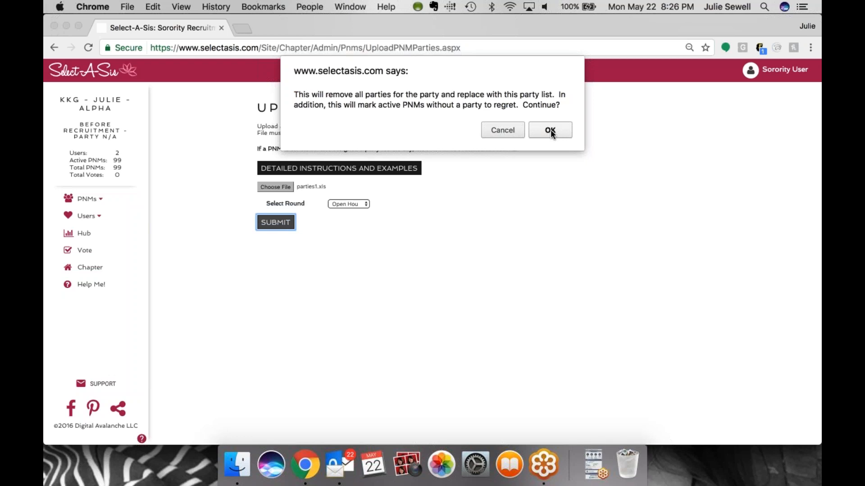
pyautogui.click(551, 130)
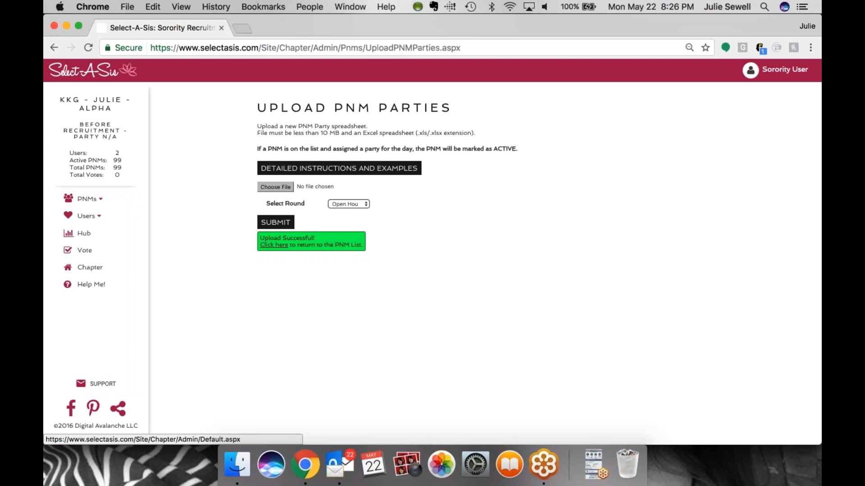
# Return to the PNM list and change the party of the PNM in row 6 to 2
pyautogui.click(273, 244)
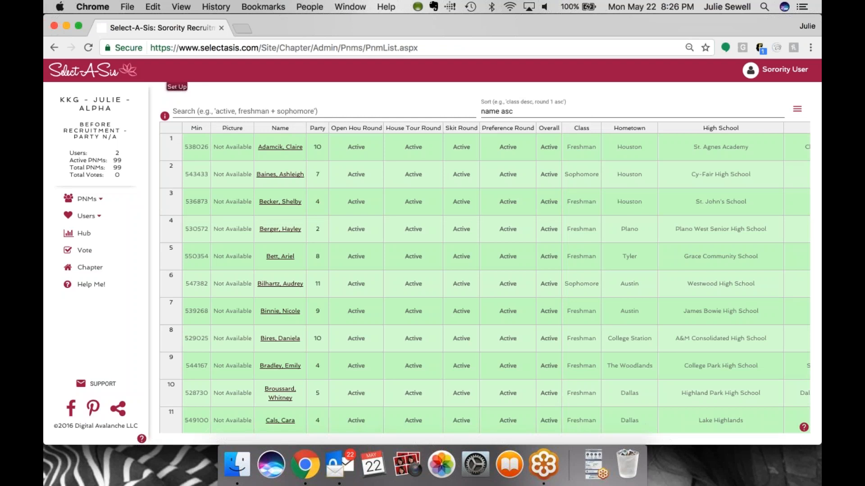
pyautogui.scroll(-3, 335, 266)
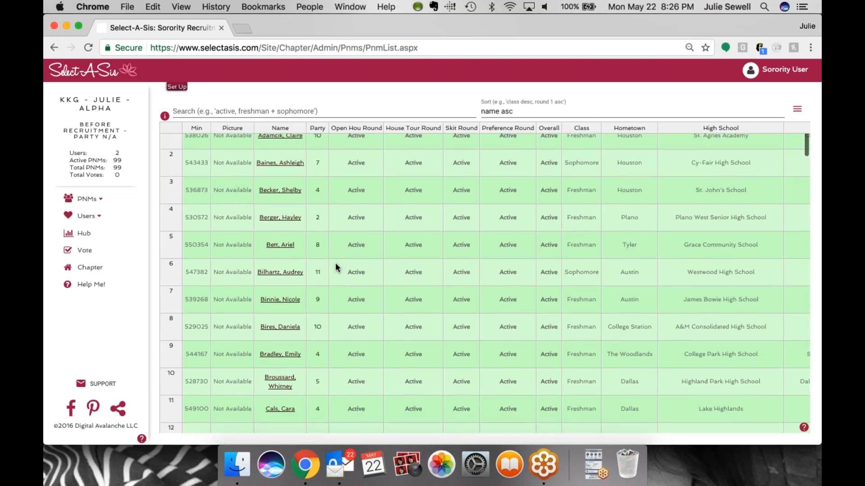
pyautogui.scroll(3, 335, 266)
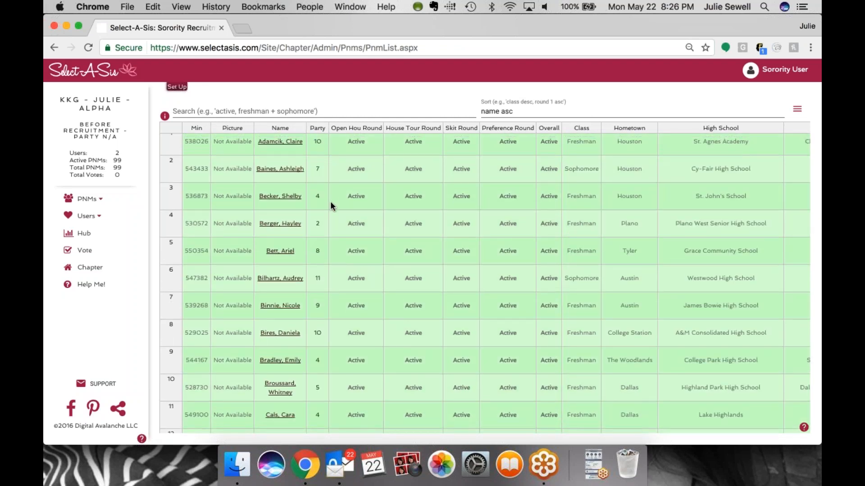
pyautogui.scroll(1, 331, 236)
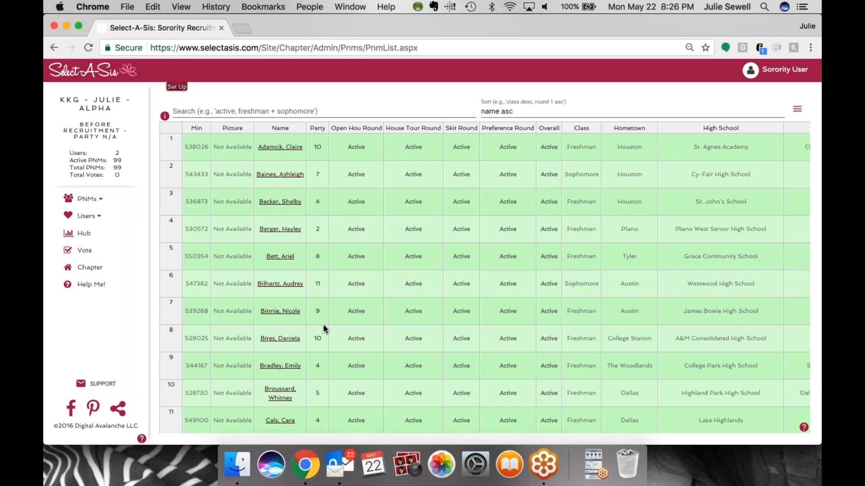
pyautogui.click(318, 290)
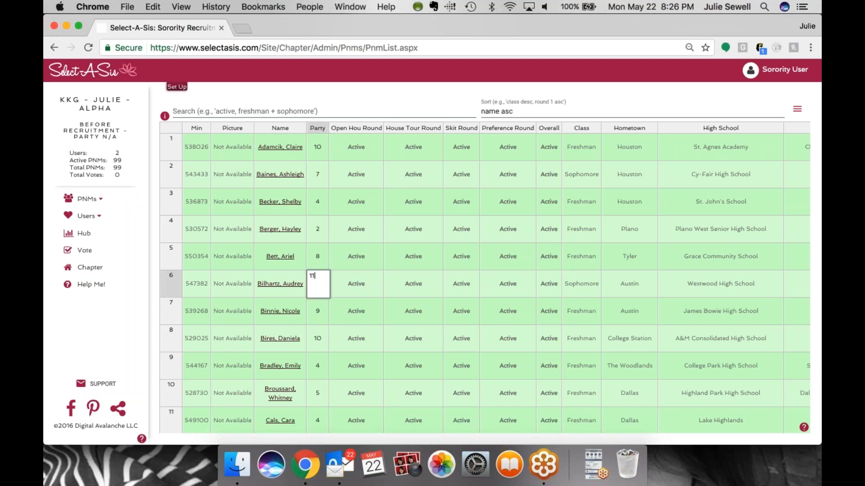
pyautogui.press('BackSpace')
pyautogui.press('BackSpace')
pyautogui.write('2')
pyautogui.press('Return')
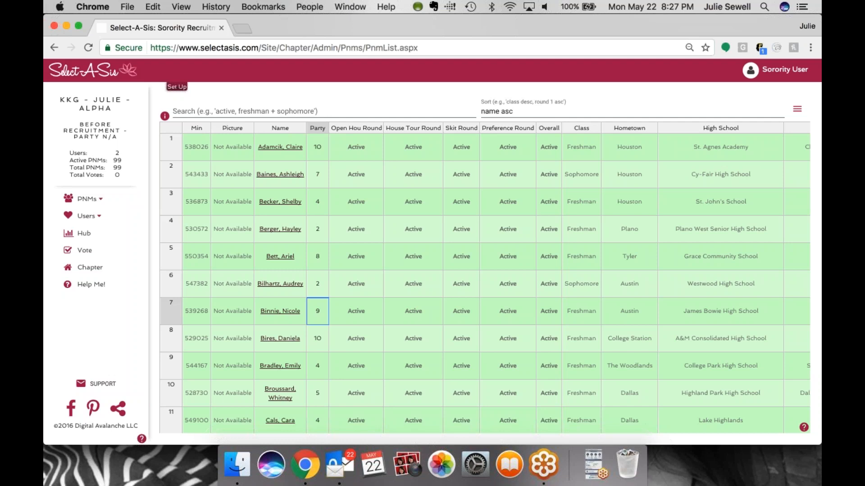
# Follow the setup guide's Step 4 link and rename the first round to Open House in Edit Rounds, then submit
pyautogui.click(177, 87)
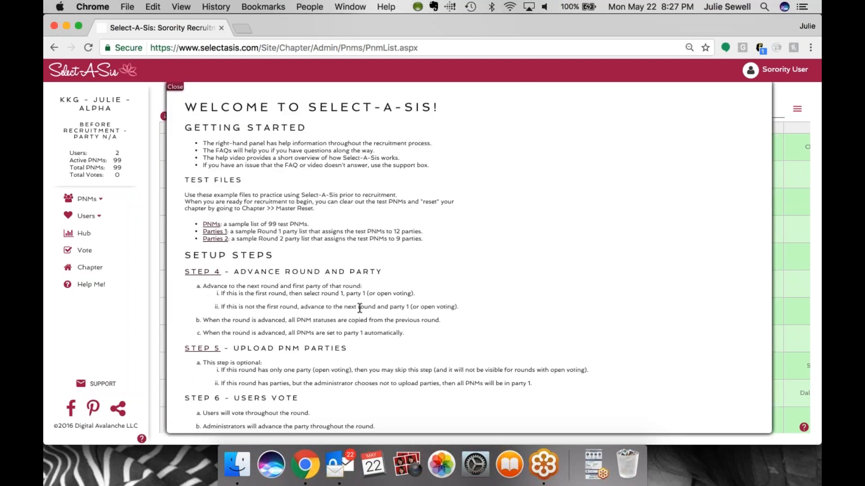
pyautogui.scroll(-1, 358, 308)
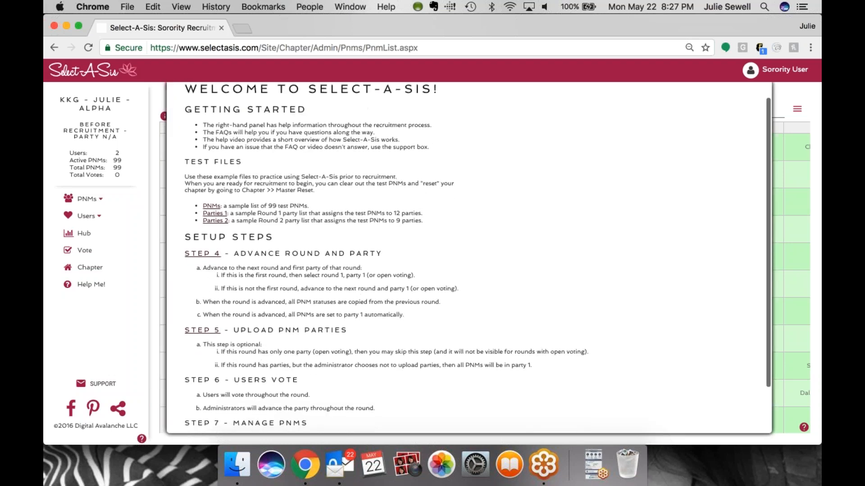
pyautogui.click(217, 261)
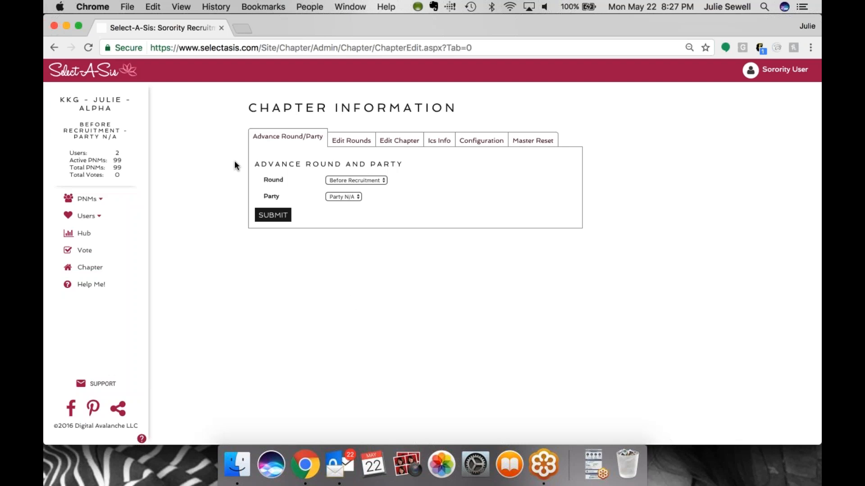
pyautogui.click(345, 147)
pyautogui.click(310, 293)
pyautogui.write('se')
pyautogui.press('Down')
pyautogui.press('Return')
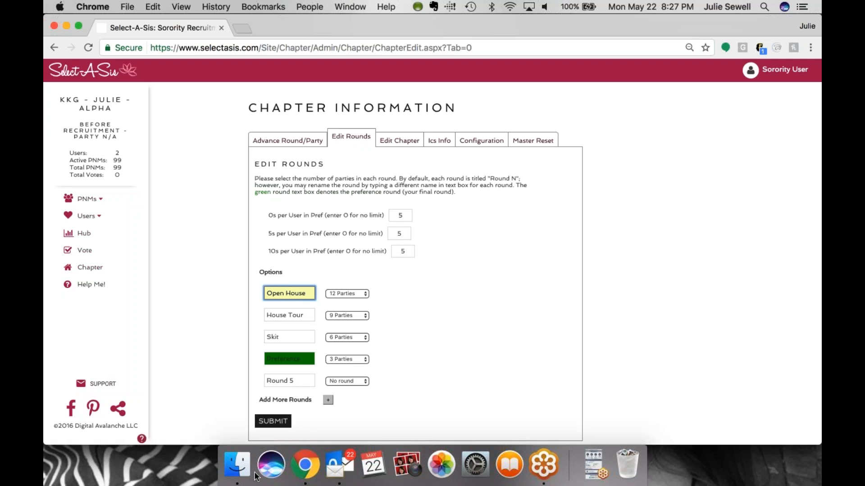
pyautogui.click(284, 422)
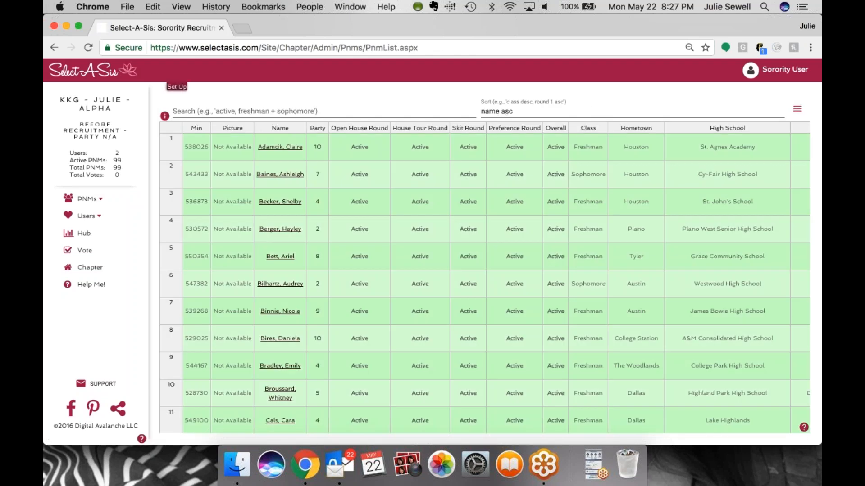
# Advance the chapter to the Open House round with Party 1 and submit
pyautogui.click(161, 80)
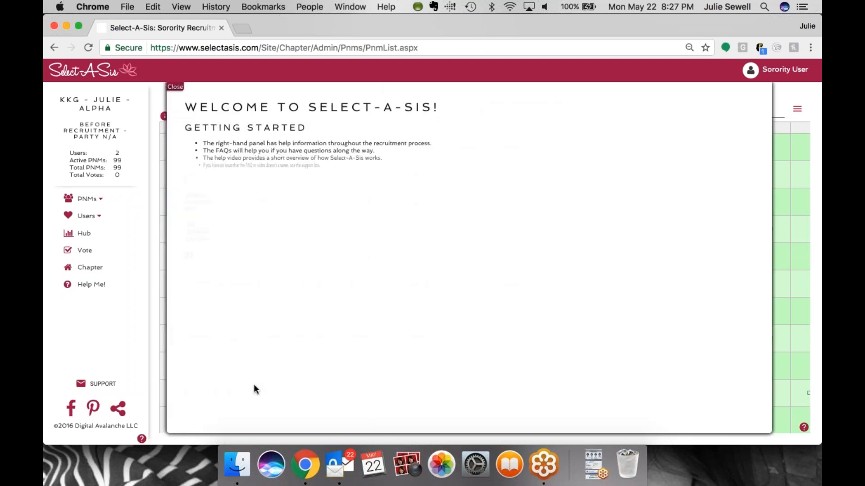
pyautogui.click(208, 273)
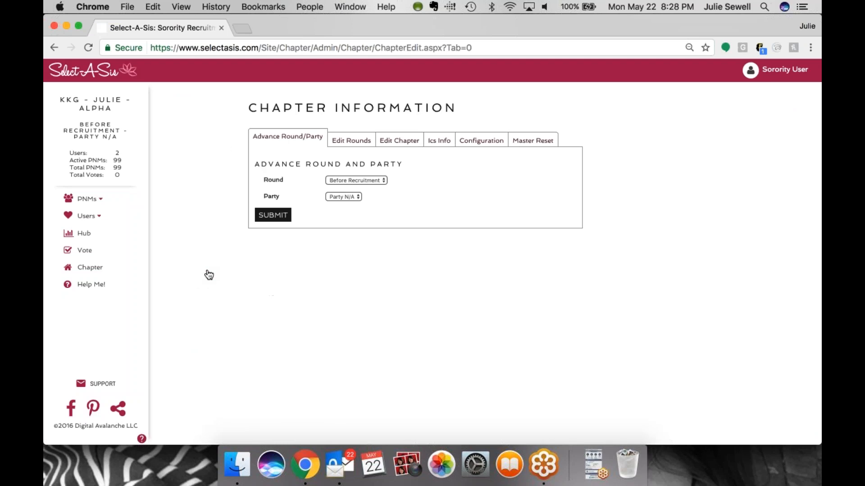
pyautogui.click(365, 180)
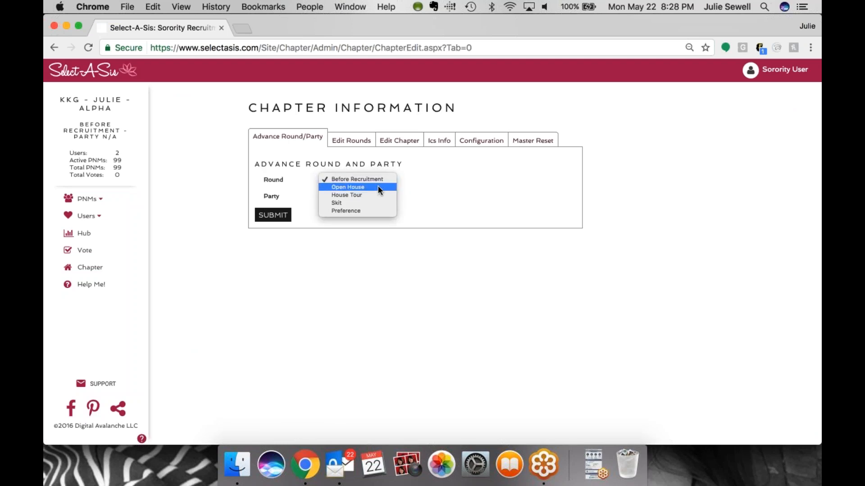
pyautogui.click(379, 188)
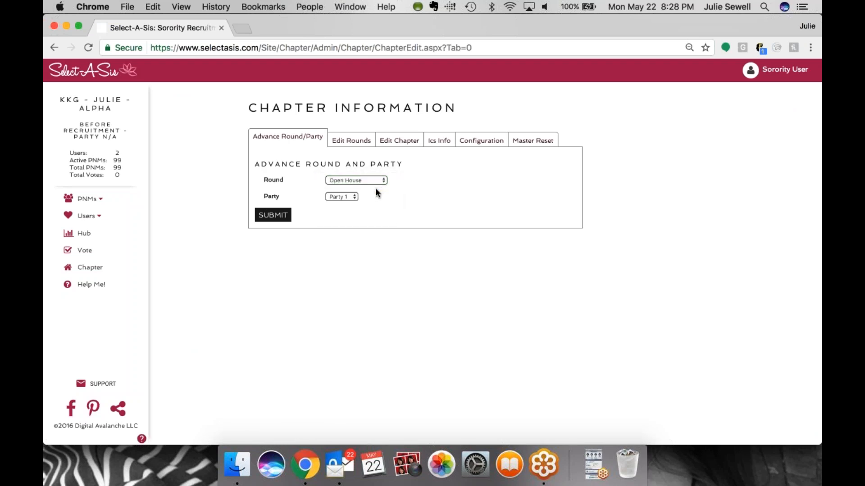
pyautogui.click(355, 197)
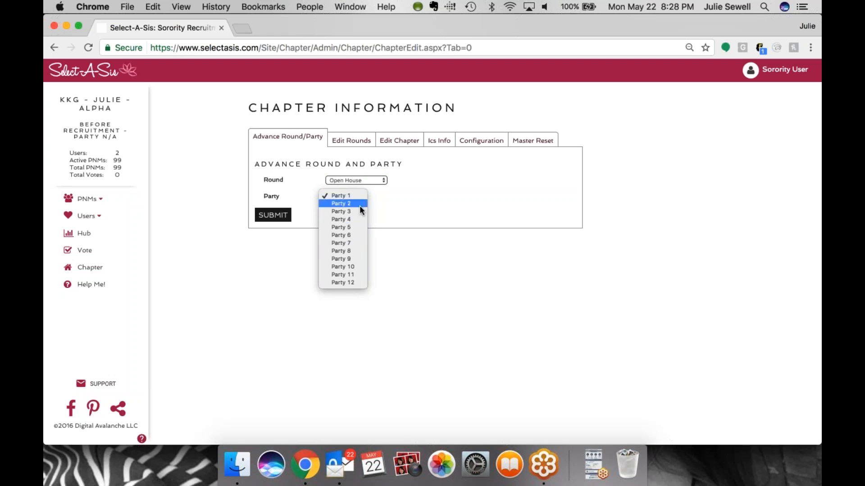
pyautogui.click(399, 198)
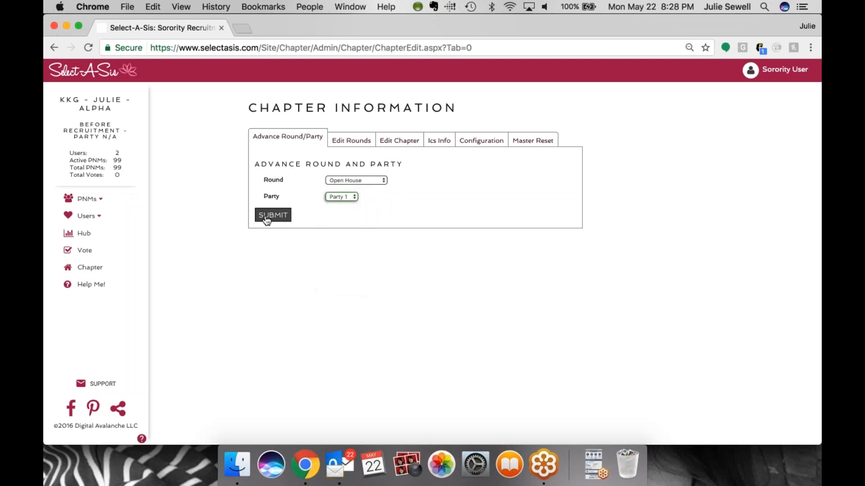
pyautogui.click(266, 218)
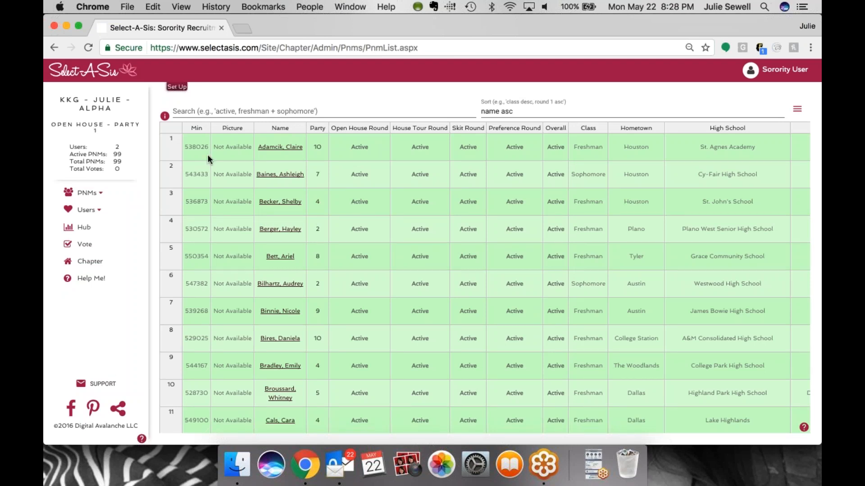
# Log out and log back in as the voting user with their e-mail address and password
pyautogui.moveTo(791, 92)
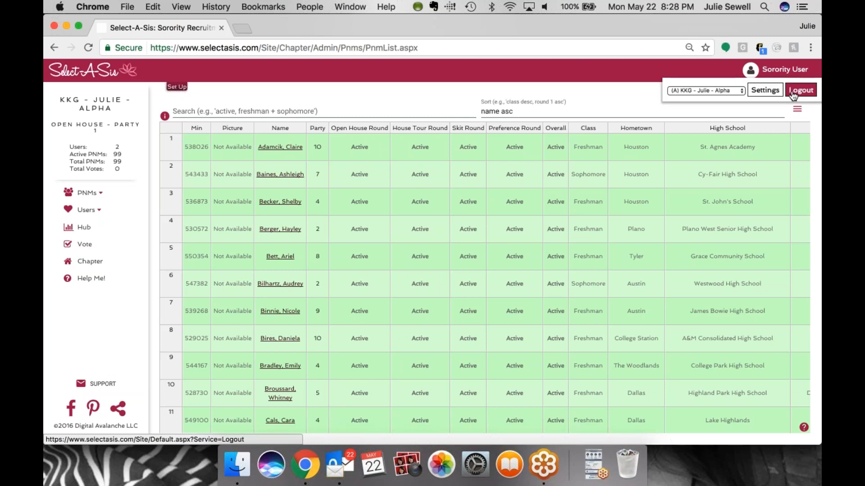
pyautogui.click(793, 92)
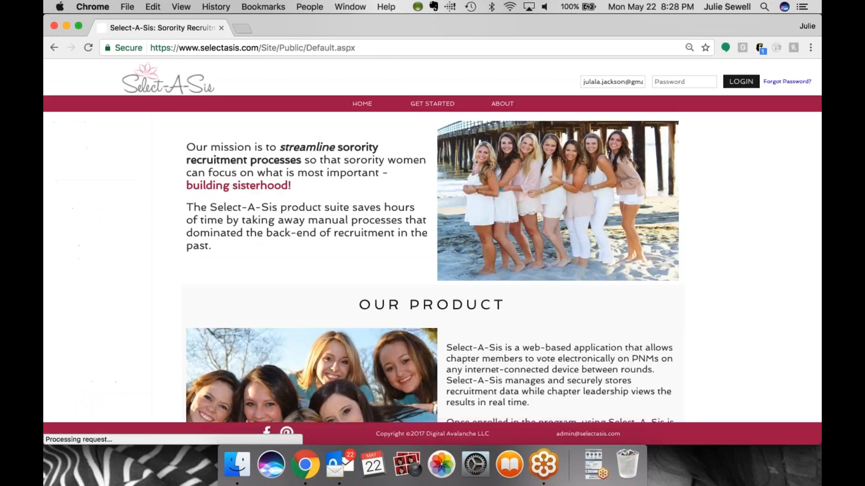
pyautogui.press('Tab')
pyautogui.write('•••••')
pyautogui.press('Return')
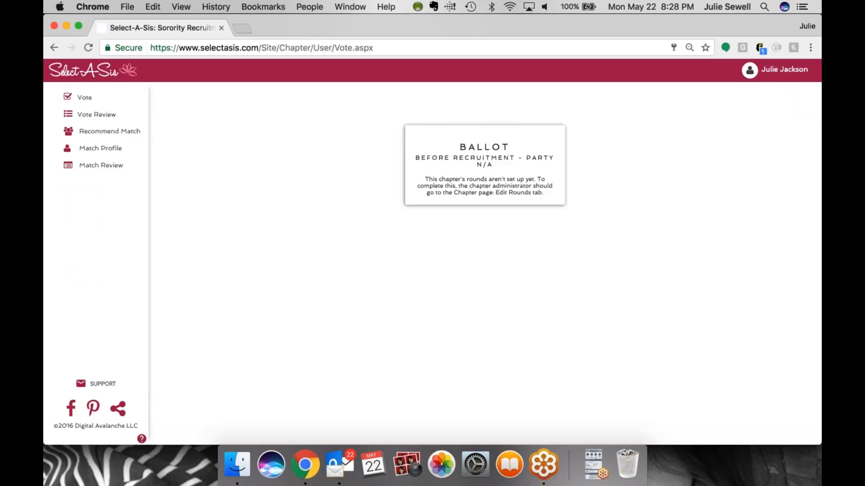
# Switch the user's active chapter to the KKG Alpha chapter
pyautogui.moveTo(765, 77)
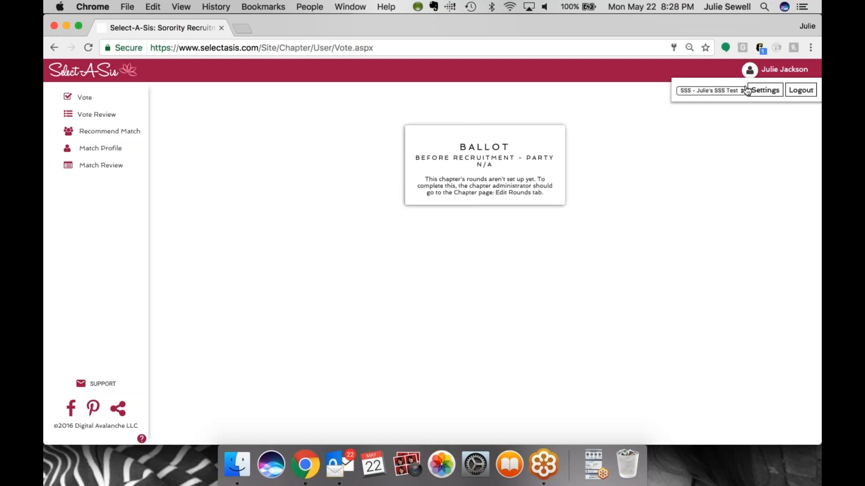
pyautogui.click(744, 90)
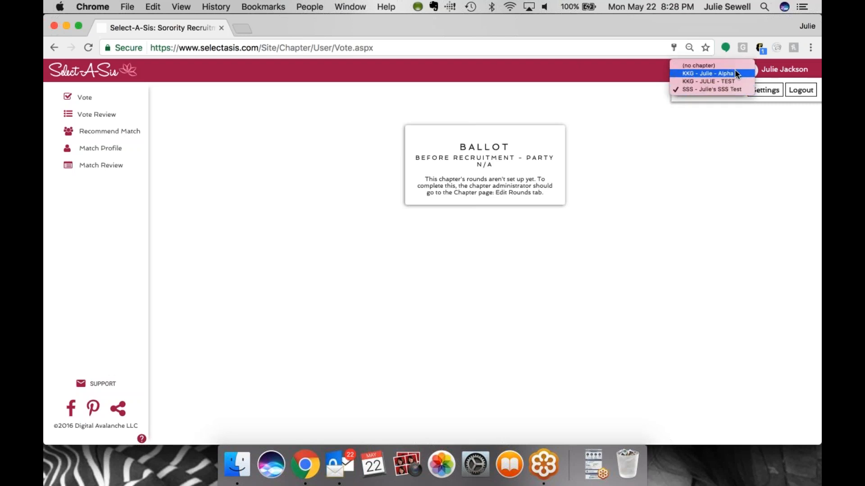
pyautogui.click(734, 74)
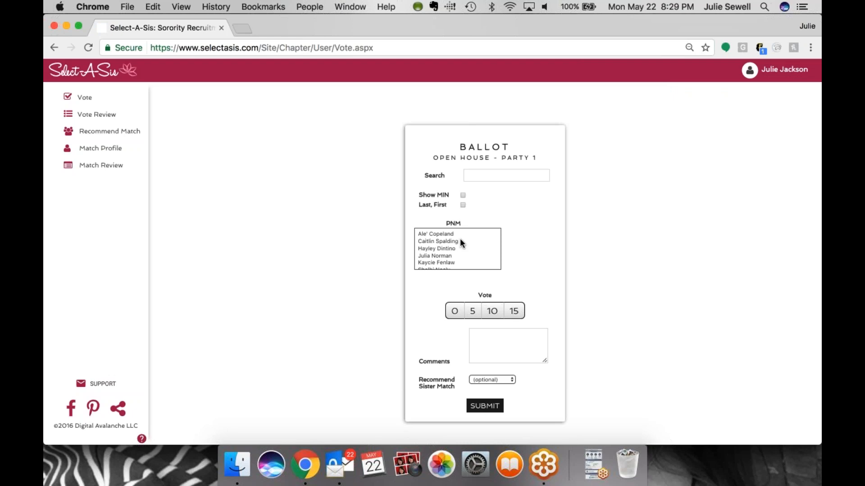
# Open the Match Profile and add soccer as a new interest
pyautogui.click(106, 154)
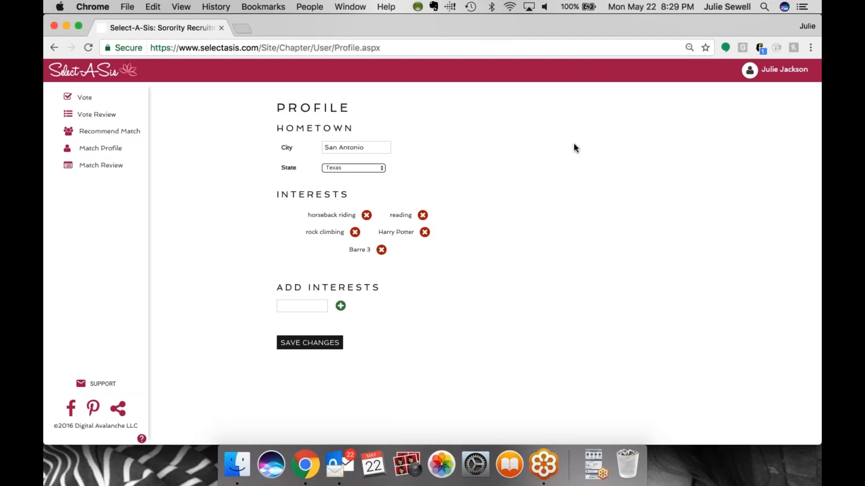
pyautogui.click(382, 149)
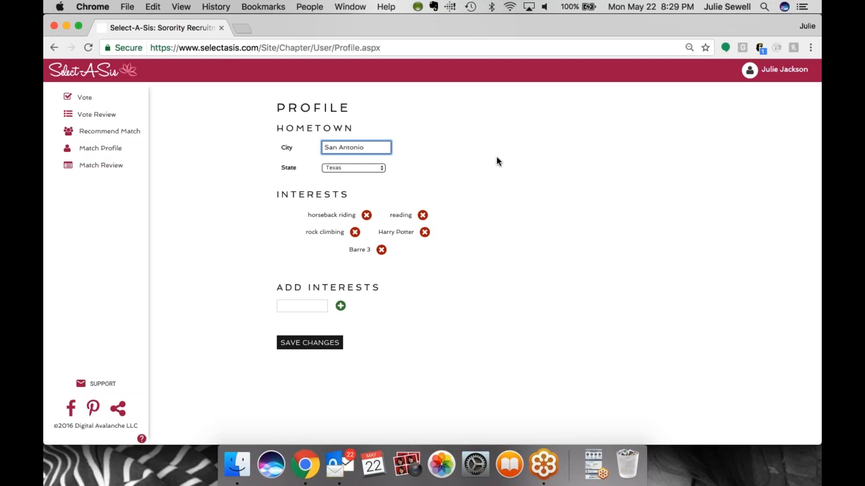
pyautogui.click(292, 302)
pyautogui.write('r')
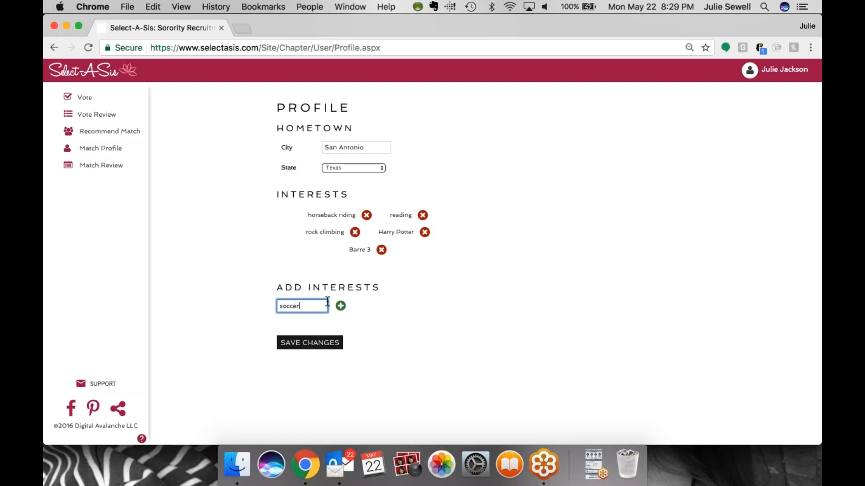
pyautogui.click(340, 306)
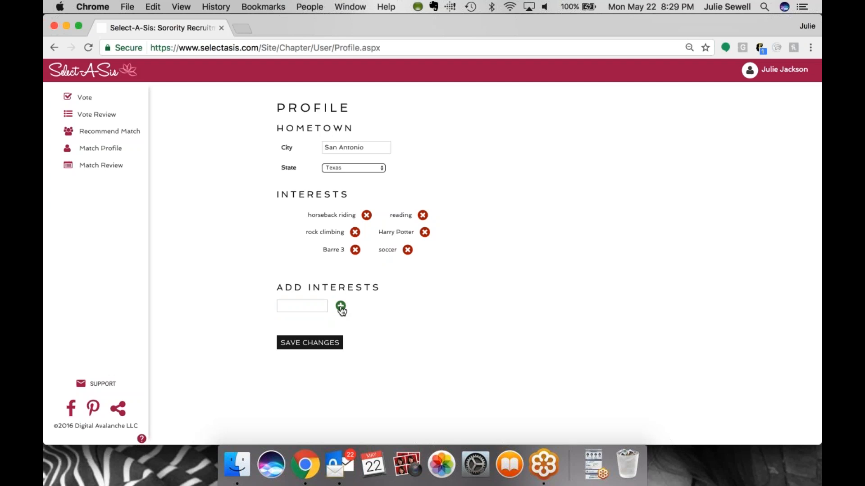
# Remove the soccer interest from the Match Profile and save the changes
pyautogui.click(408, 250)
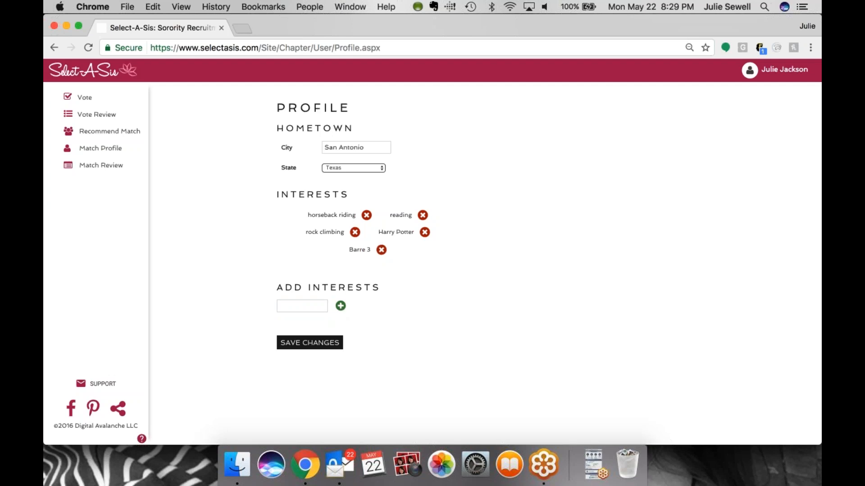
pyautogui.click(318, 344)
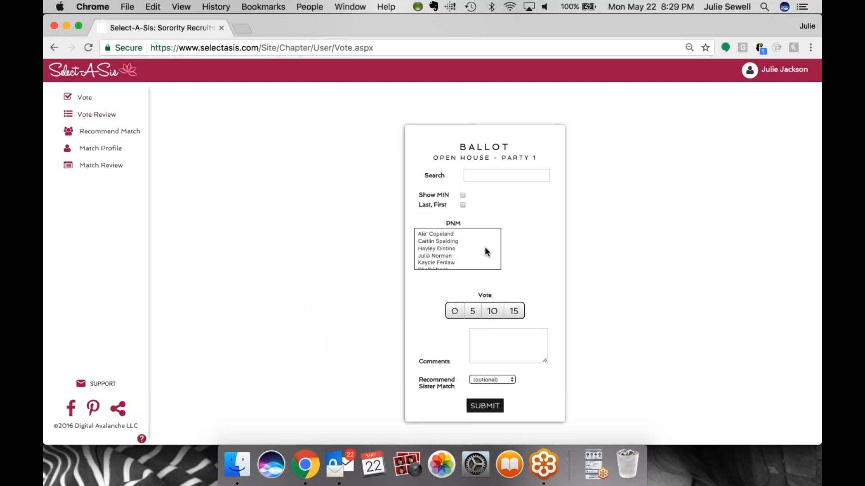
pyautogui.scroll(-2, 463, 240)
pyautogui.scroll(2, 464, 240)
pyautogui.scroll(-2, 466, 250)
pyautogui.scroll(2, 446, 241)
pyautogui.click(431, 233)
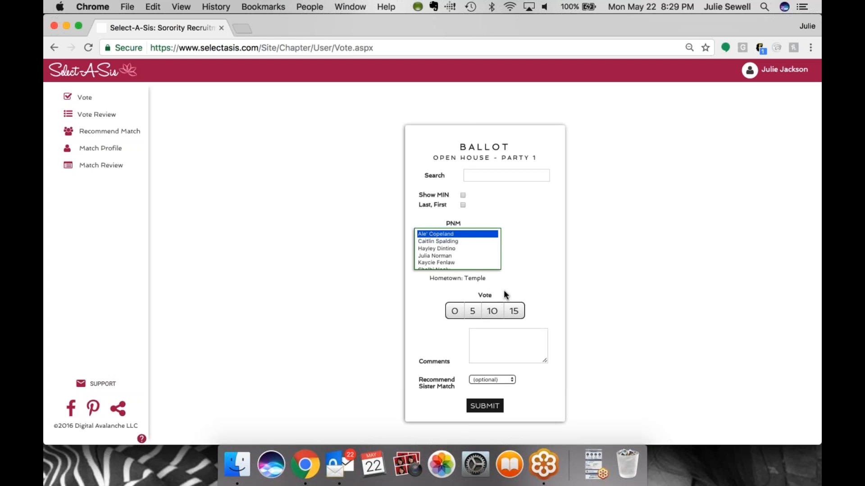
pyautogui.click(471, 312)
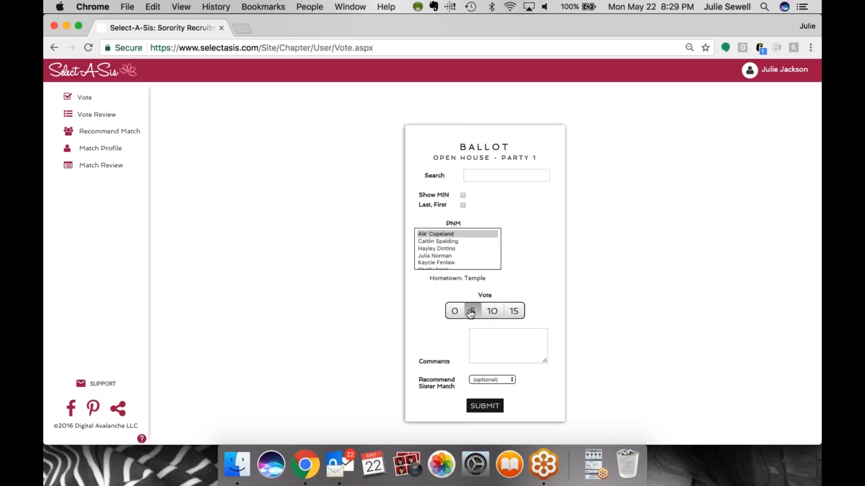
pyautogui.click(499, 344)
pyautogui.write('She should meet Chelsey')
pyautogui.press('BackSpace')
pyautogui.write('.')
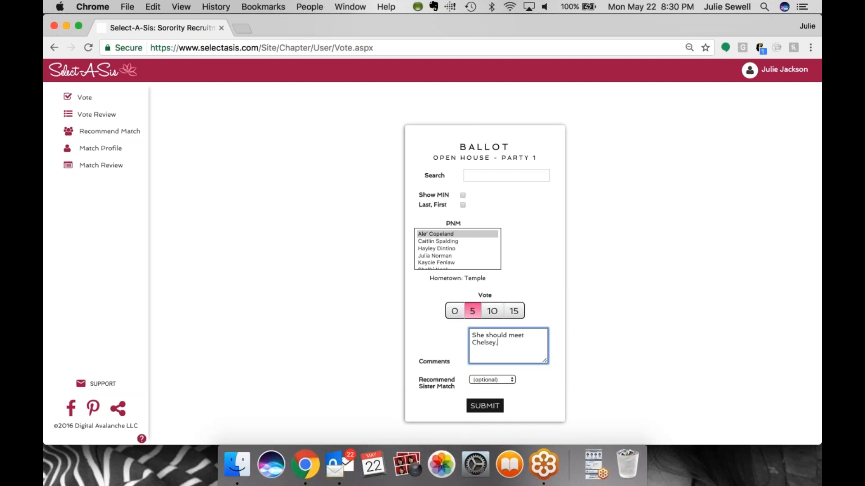
# Recommend Sorority User as her sister match and submit the ballot
pyautogui.click(510, 381)
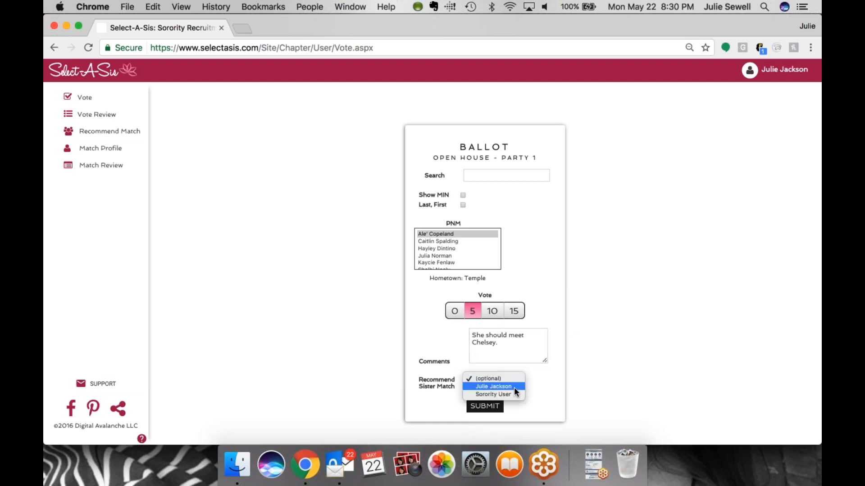
pyautogui.click(514, 395)
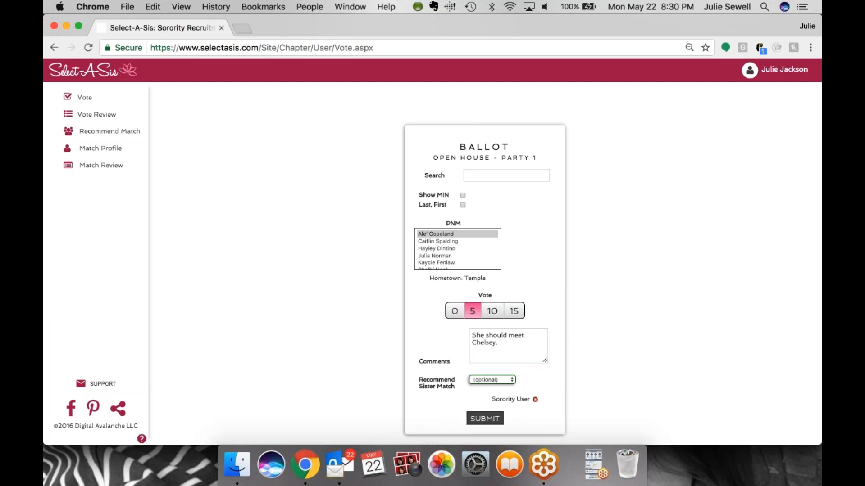
pyautogui.click(485, 418)
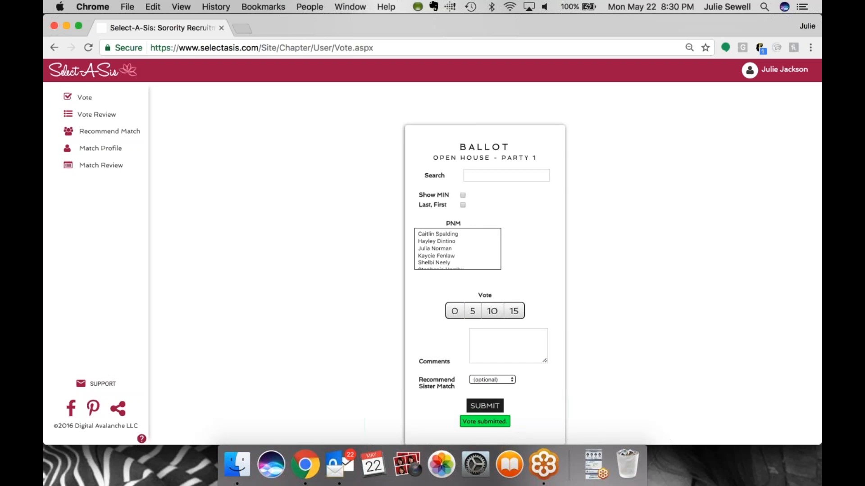
pyautogui.click(436, 241)
pyautogui.click(492, 311)
pyautogui.click(485, 405)
pyautogui.click(451, 234)
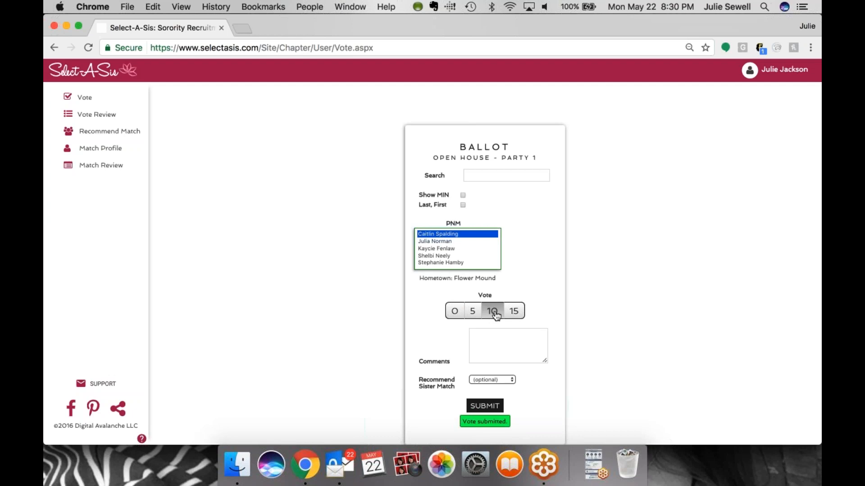
pyautogui.click(513, 311)
pyautogui.click(485, 406)
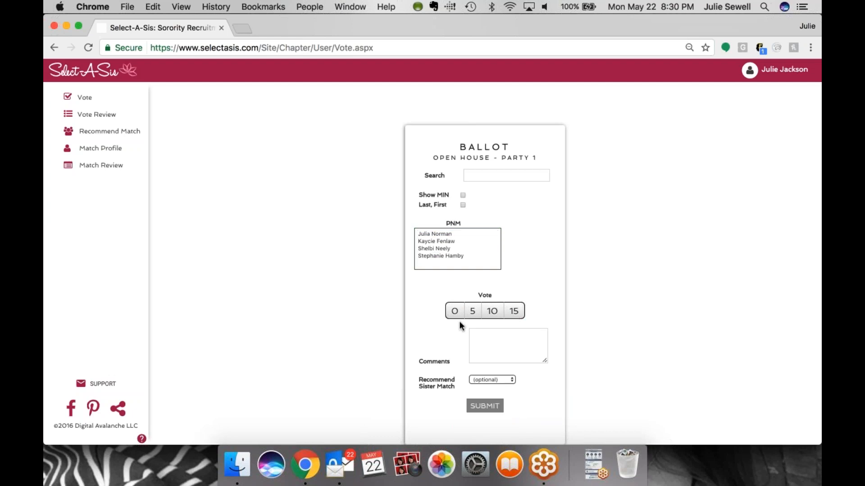
pyautogui.click(451, 233)
pyautogui.click(496, 383)
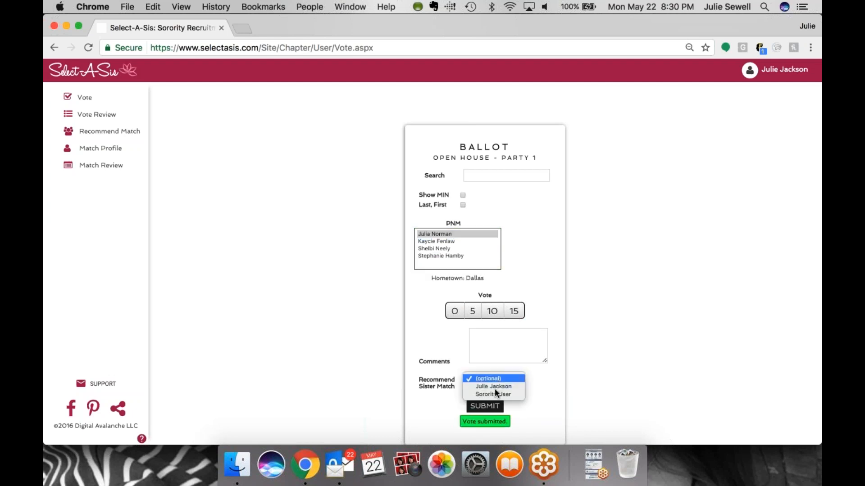
pyautogui.click(493, 387)
pyautogui.click(495, 418)
pyautogui.scroll(-1, 464, 276)
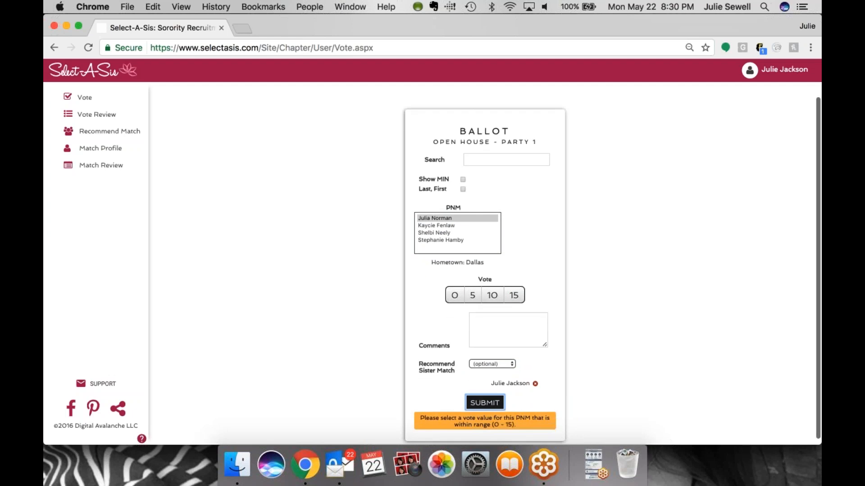
pyautogui.click(493, 295)
pyautogui.click(490, 405)
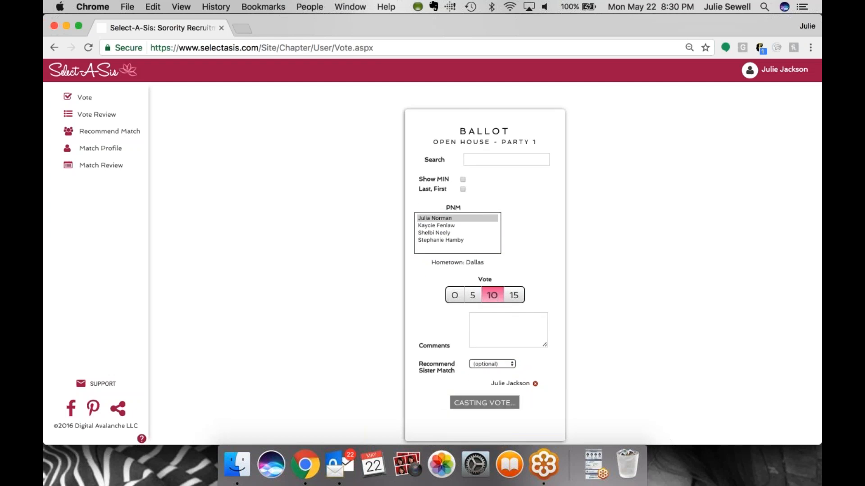
pyautogui.click(441, 225)
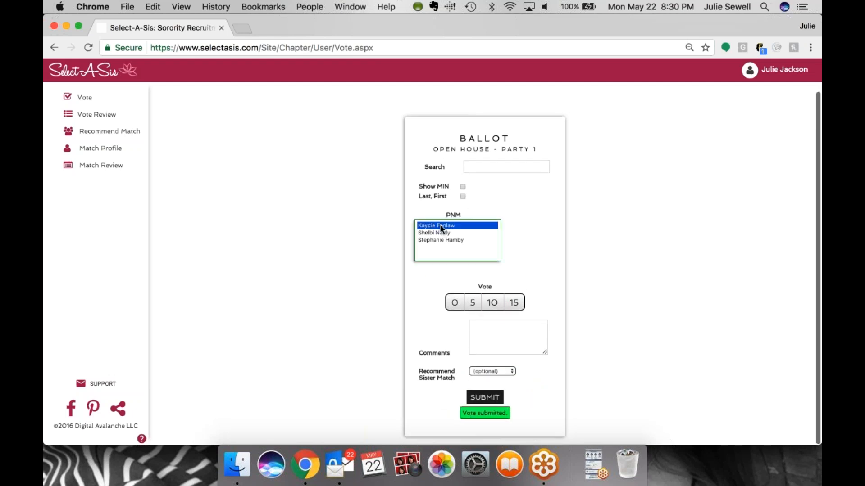
pyautogui.click(514, 302)
pyautogui.click(481, 398)
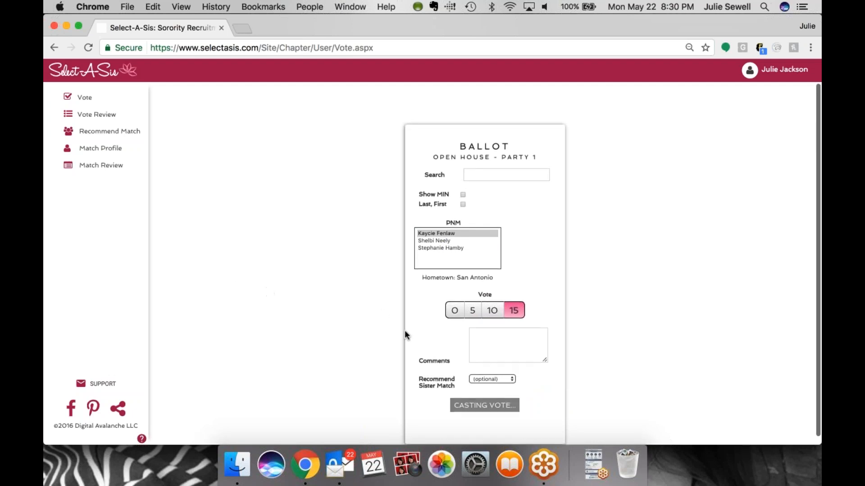
pyautogui.scroll(-1, 405, 330)
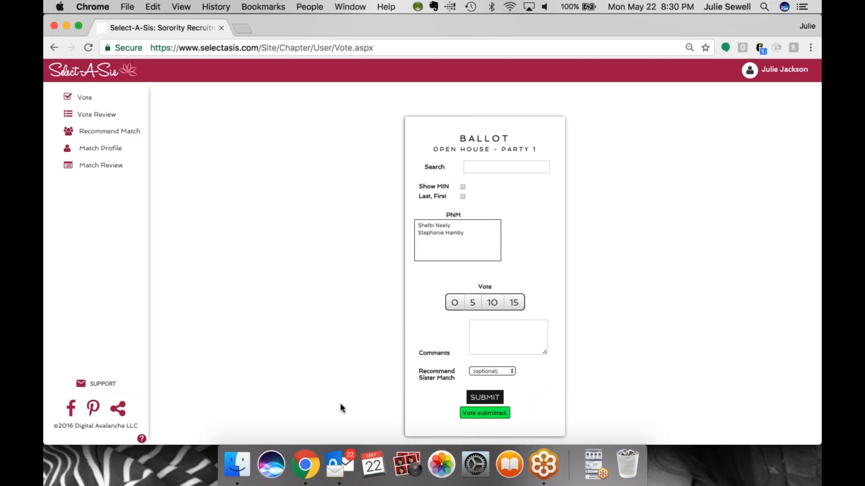
pyautogui.click(106, 116)
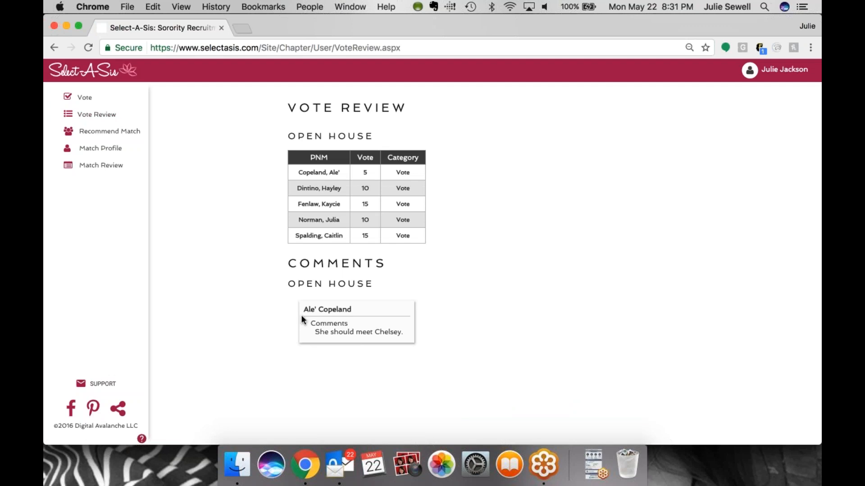
pyautogui.click(116, 140)
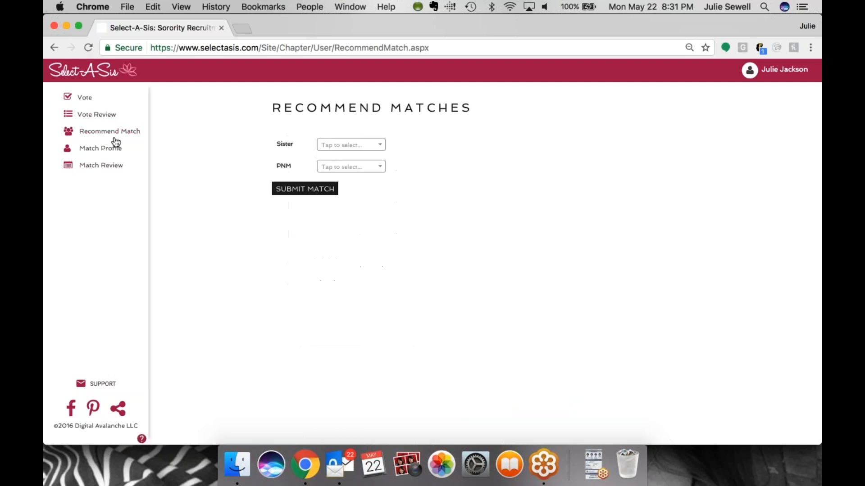
pyautogui.click(351, 144)
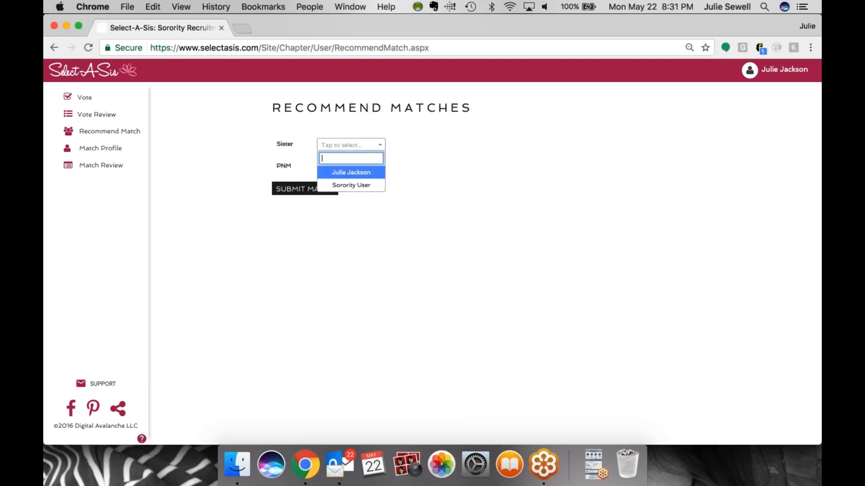
pyautogui.click(350, 172)
pyautogui.click(351, 166)
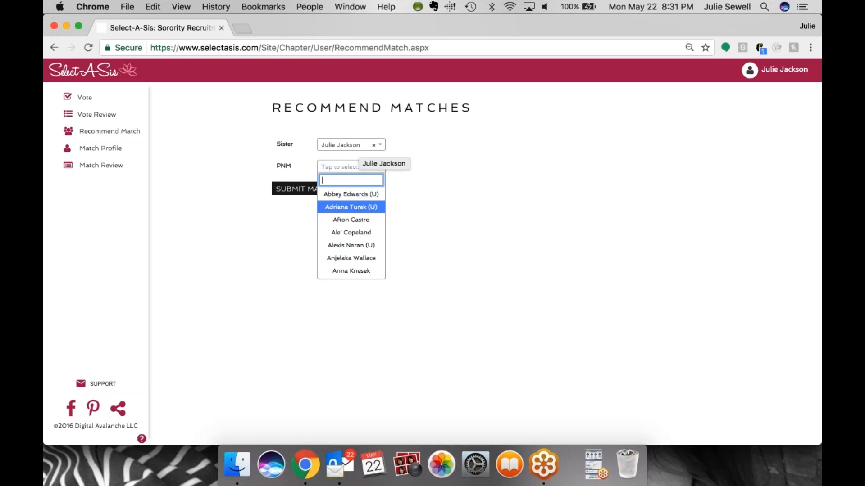
pyautogui.click(359, 258)
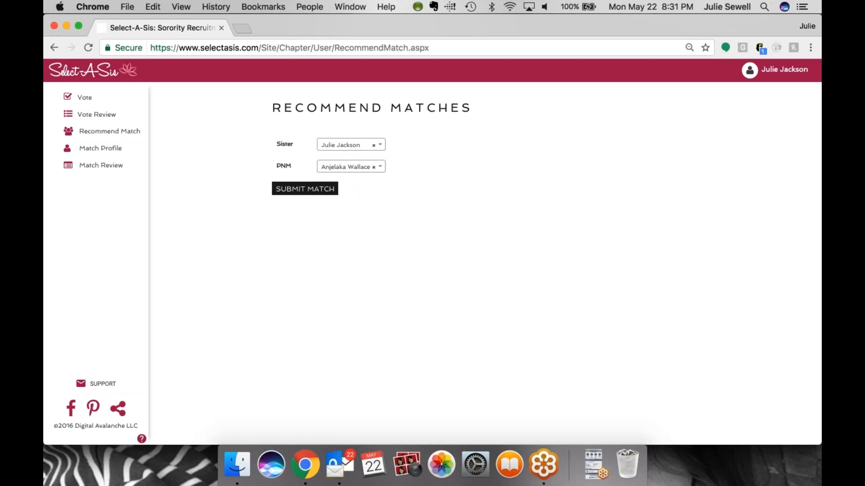
pyautogui.click(311, 190)
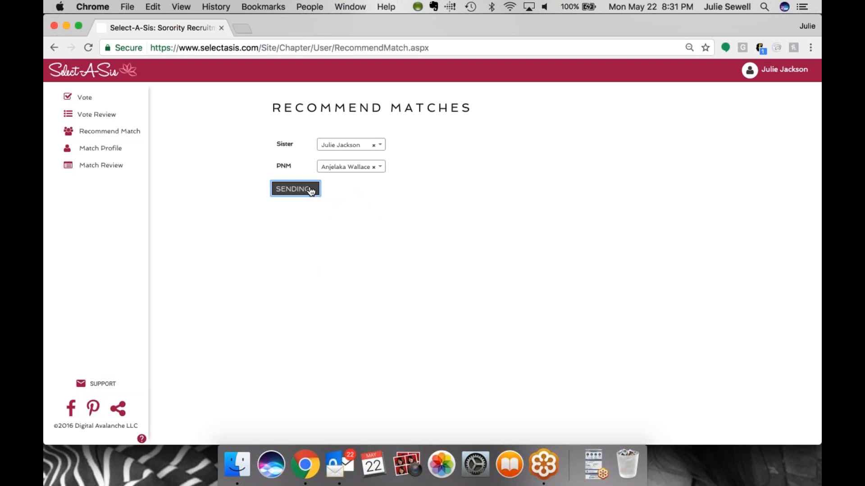
# View the Match Review, return to the ballot, and log out of the voting account
pyautogui.click(108, 170)
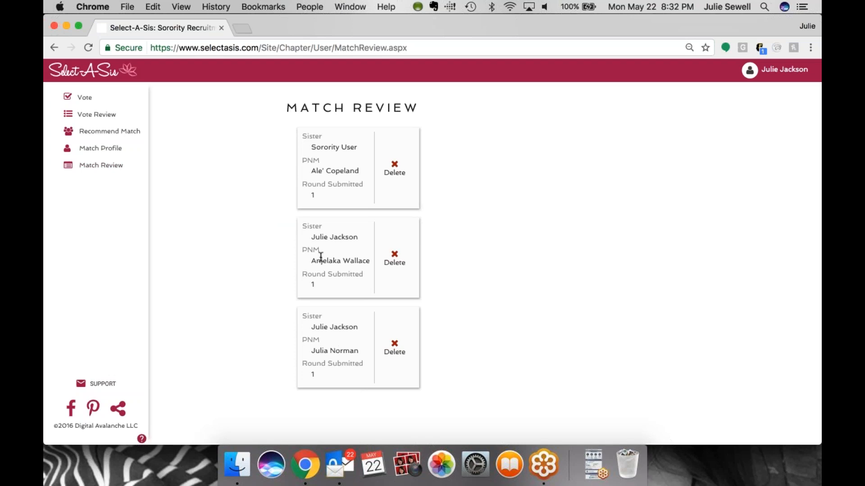
pyautogui.click(82, 97)
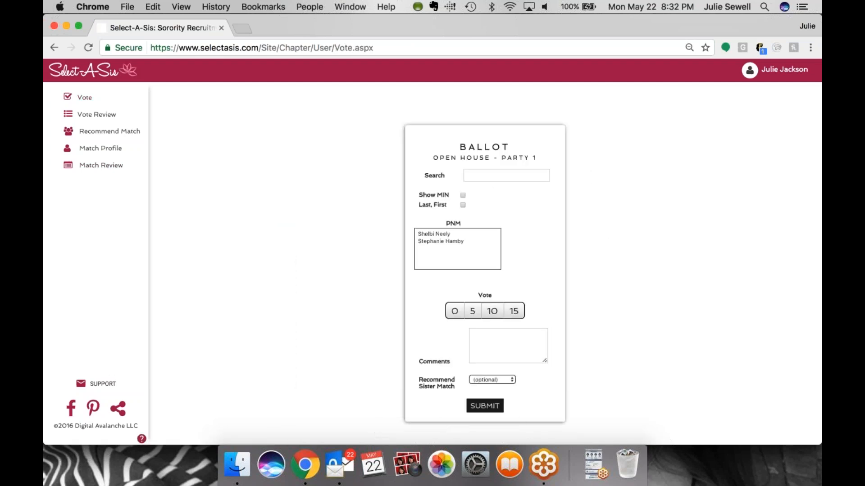
pyautogui.click(750, 69)
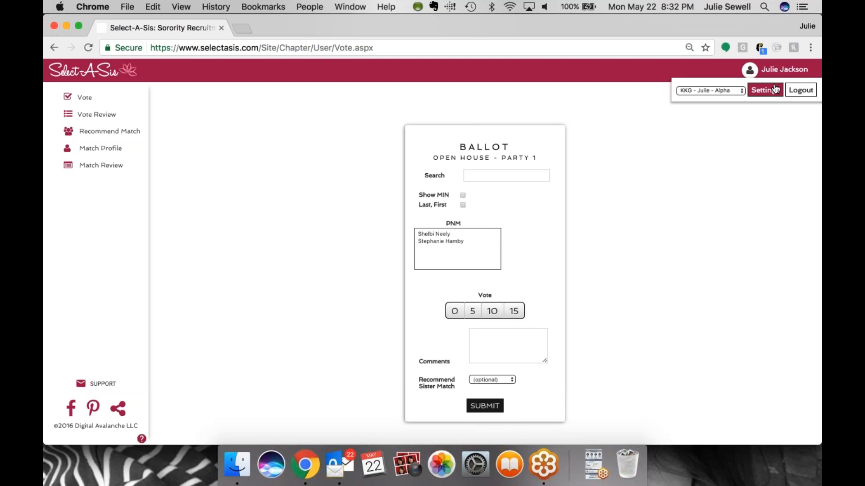
pyautogui.click(802, 91)
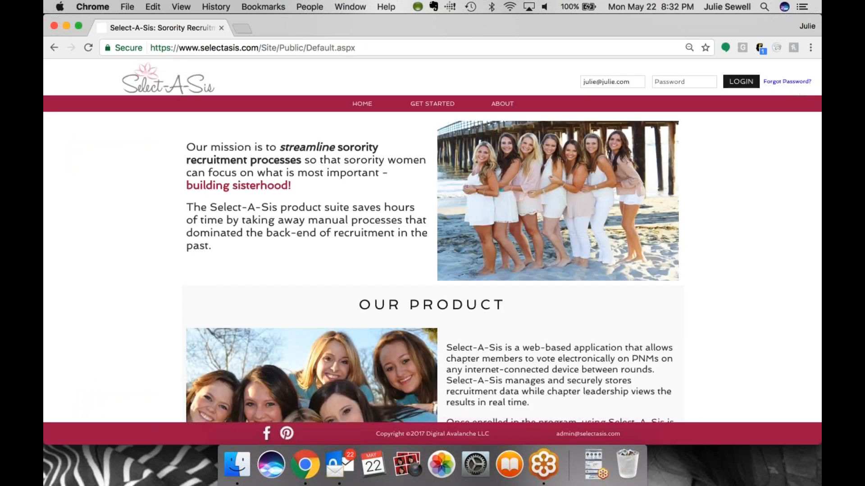
# Log back in as the chapter admin with the account e-mail address and password
pyautogui.tripleClick(626, 82)
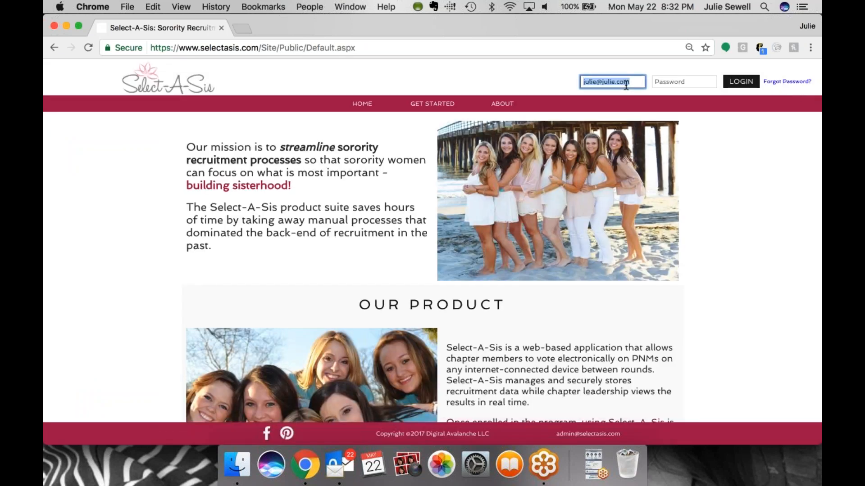
pyautogui.press('Tab')
pyautogui.write('•••••')
pyautogui.press('Return')
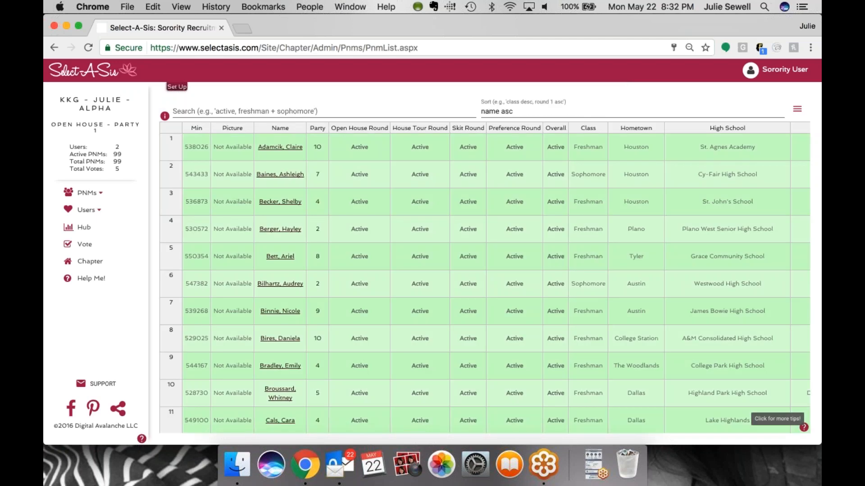
# Sort the PNM list by the Open House Round column
pyautogui.click(359, 129)
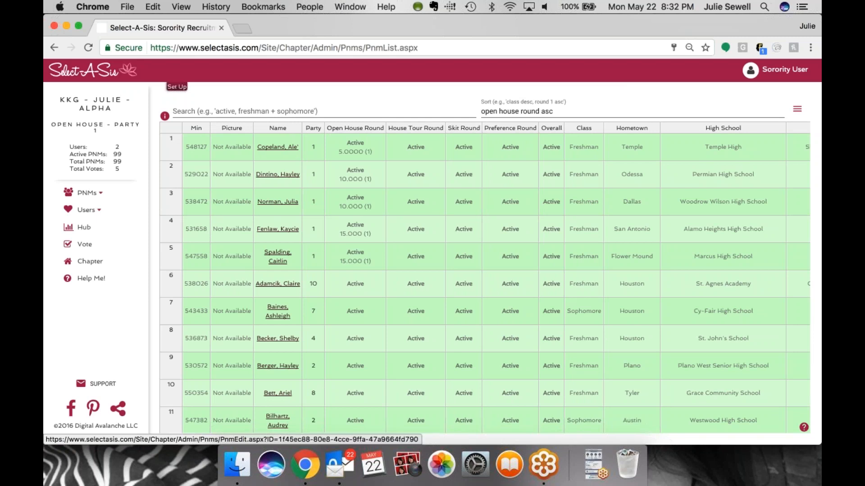
pyautogui.scroll(-1, 496, 283)
pyautogui.scroll(1, 277, 149)
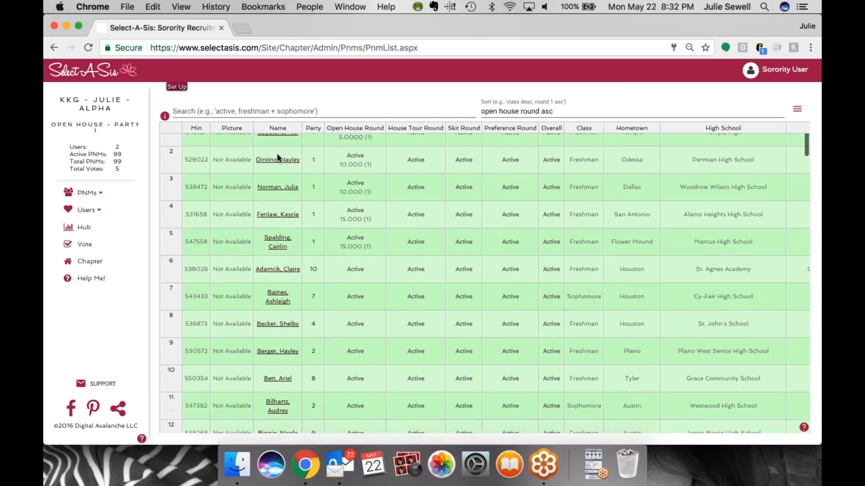
pyautogui.rightClick(277, 153)
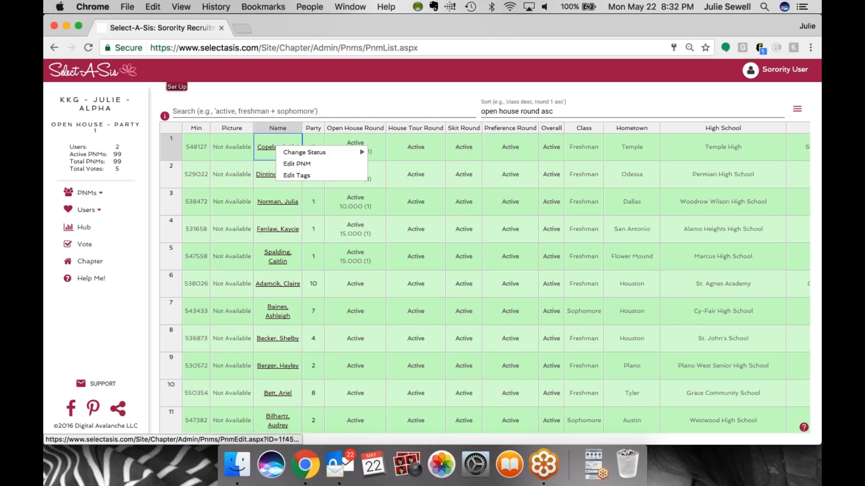
pyautogui.moveTo(287, 156)
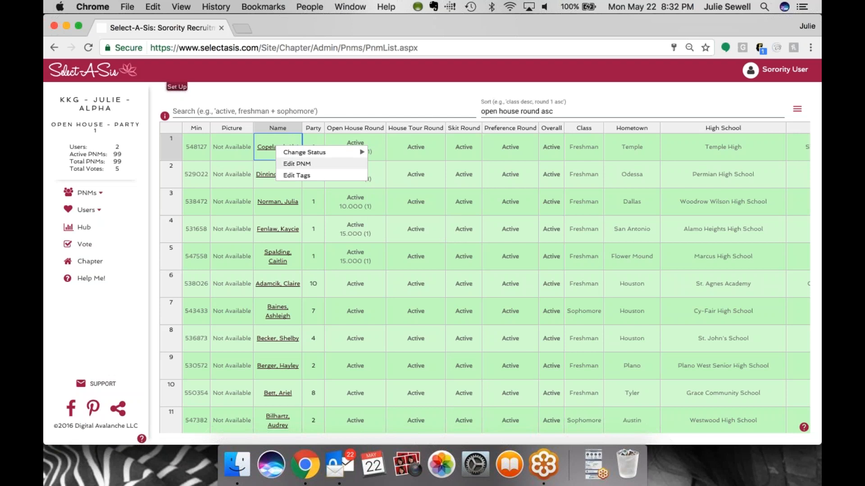
pyautogui.click(290, 165)
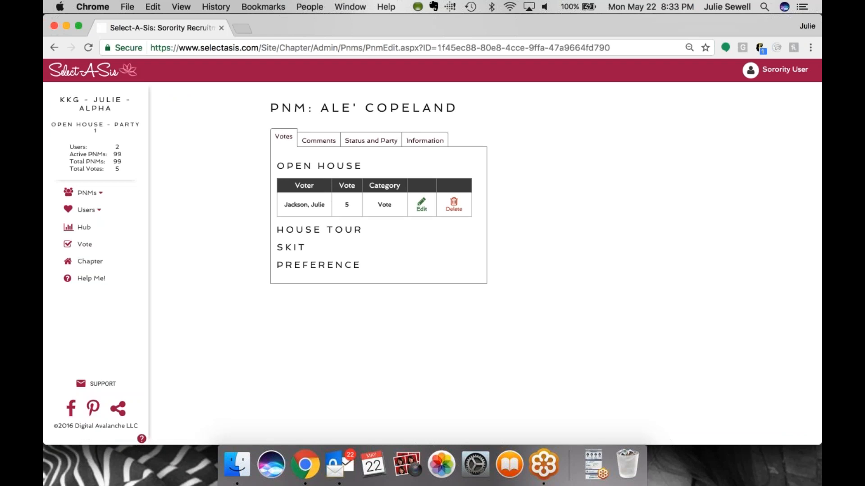
# Start editing her Open House vote, cancel the edit, and view her comments
pyautogui.click(418, 209)
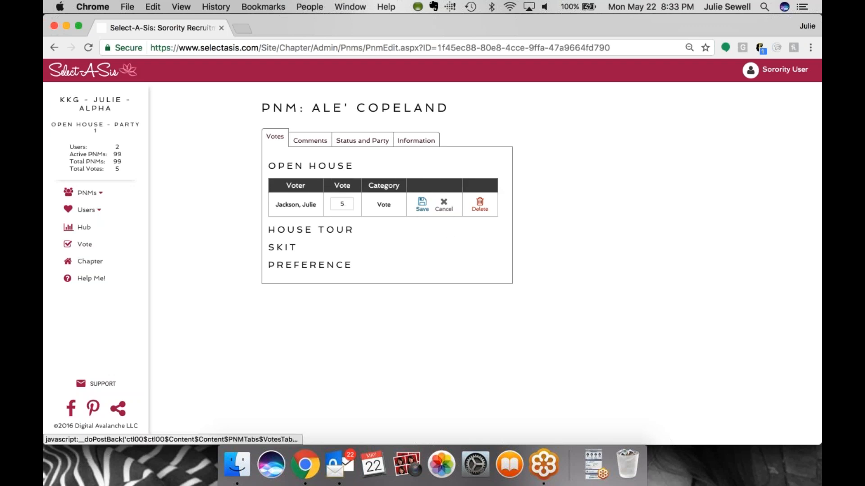
pyautogui.click(443, 209)
pyautogui.click(322, 144)
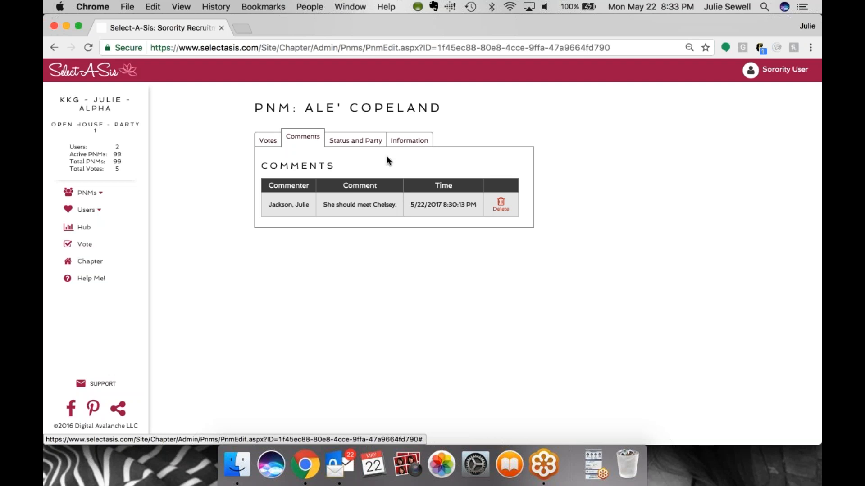
# Review the PNM's Status and Party and Information tabs, then return to the PNM list
pyautogui.click(381, 142)
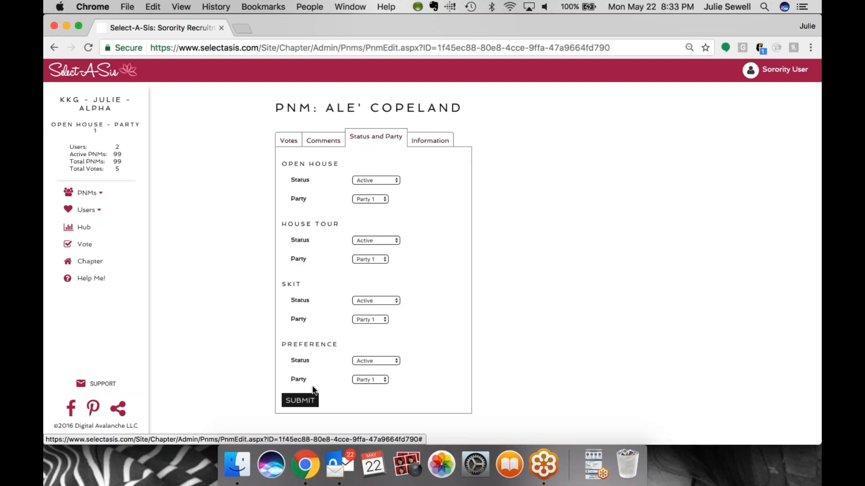
pyautogui.click(435, 141)
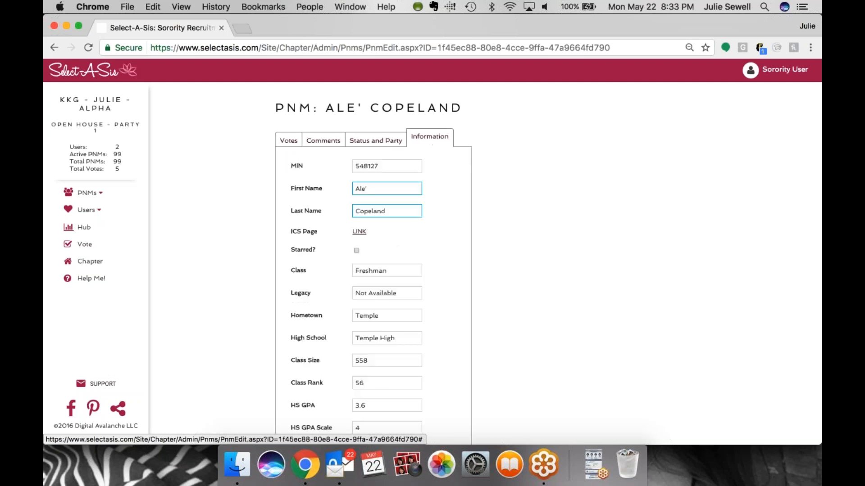
pyautogui.click(86, 193)
pyautogui.click(95, 210)
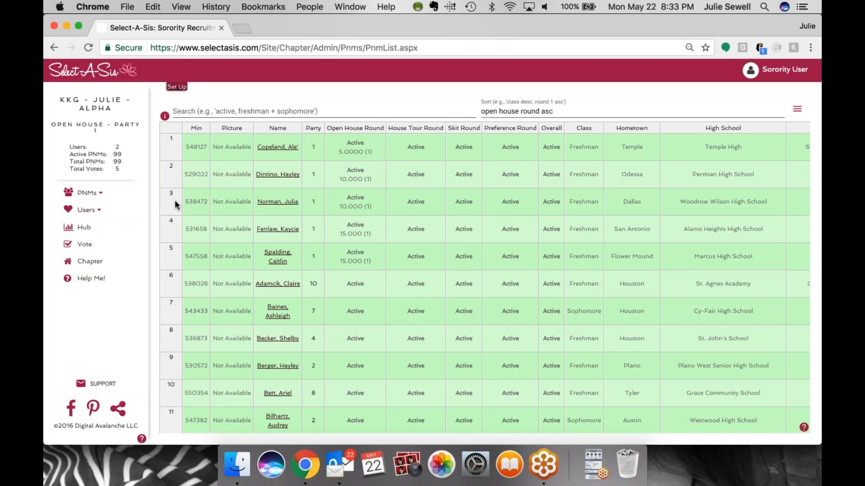
# Select the three PNMs in rows 6 to 8, change their status to Release, and reload the list
pyautogui.click(173, 281)
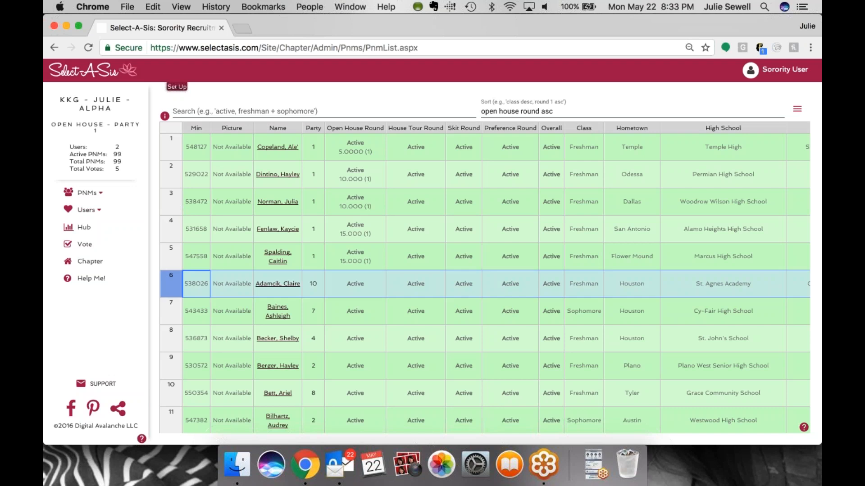
pyautogui.keyDown('shift'); pyautogui.click(173, 336); pyautogui.keyUp('shift')
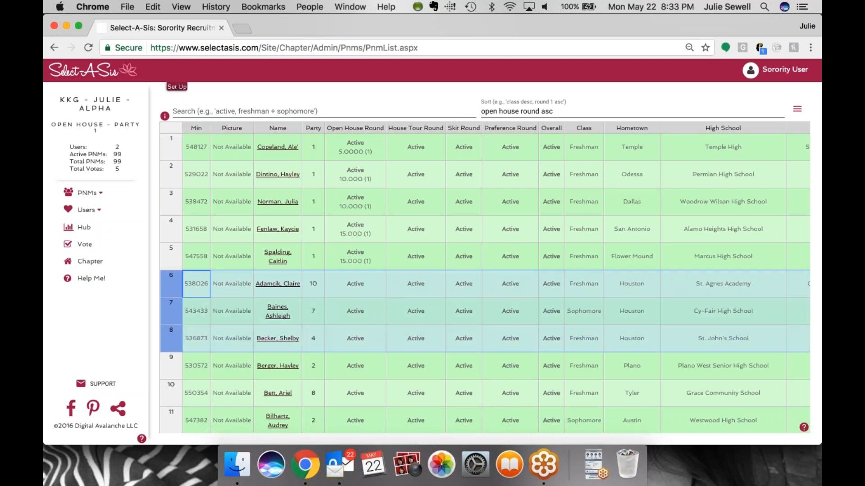
pyautogui.rightClick(336, 313)
pyautogui.moveTo(354, 323)
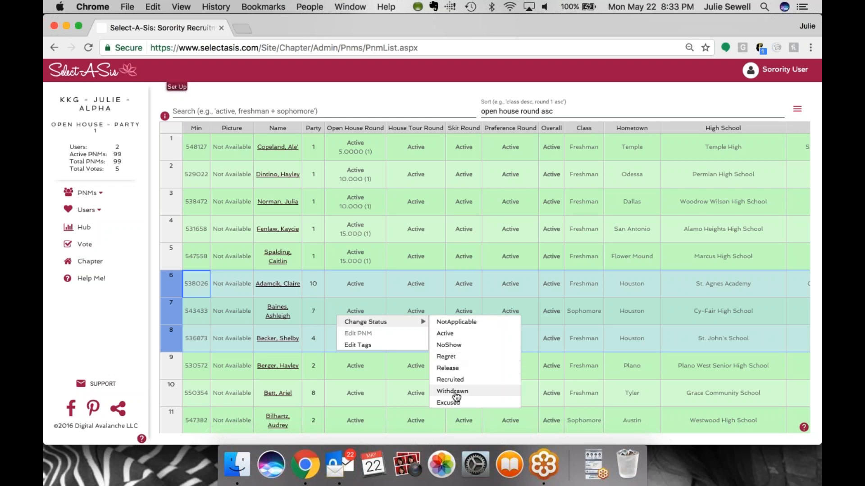
pyautogui.click(447, 368)
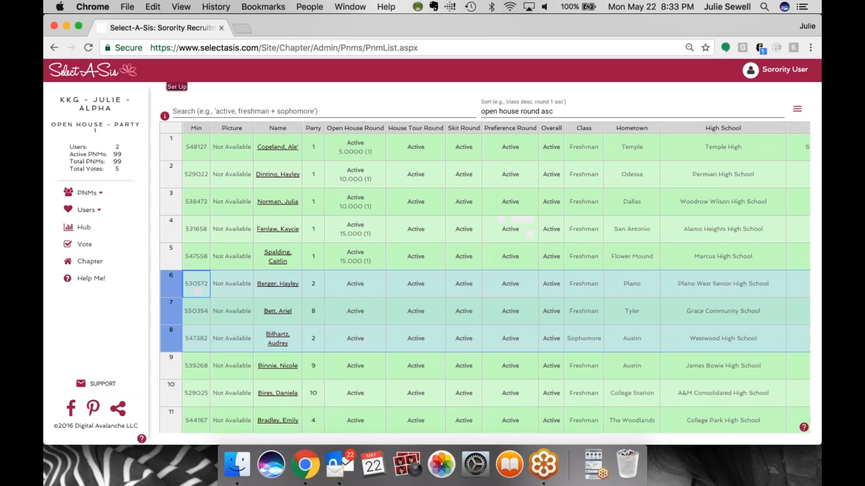
pyautogui.click(366, 323)
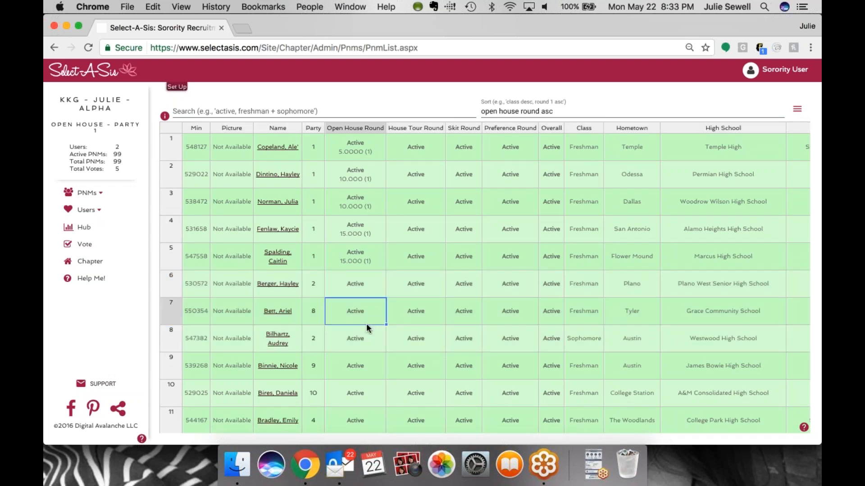
pyautogui.click(91, 47)
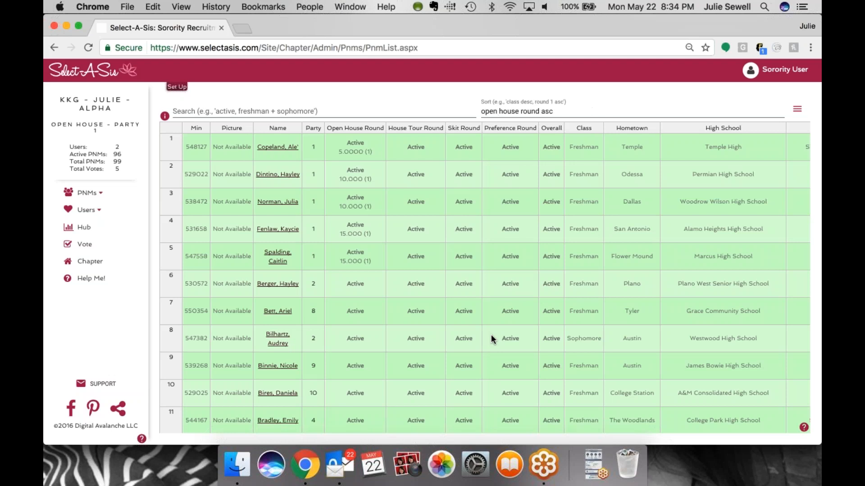
# Change the status of the PNM now in row 6 to Release
pyautogui.rightClick(341, 277)
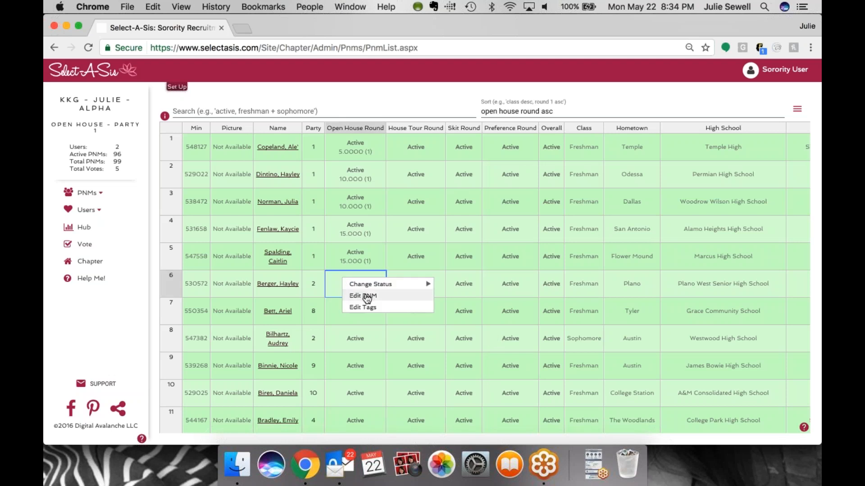
pyautogui.moveTo(381, 283)
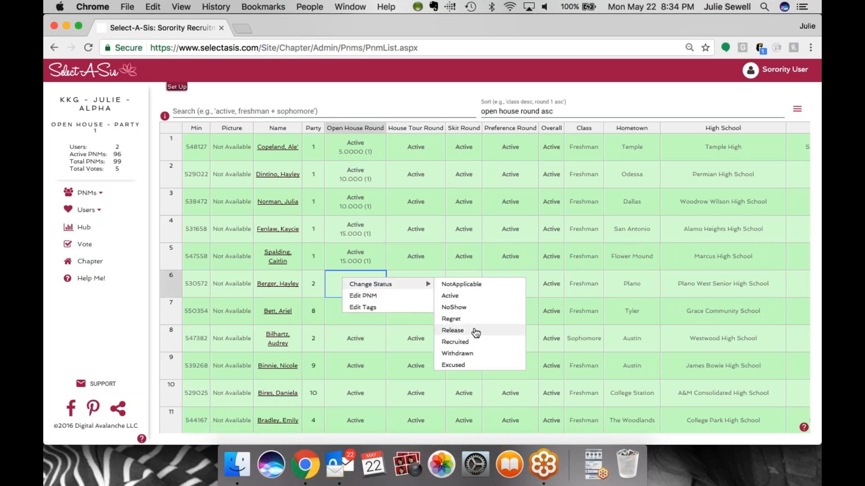
pyautogui.click(452, 330)
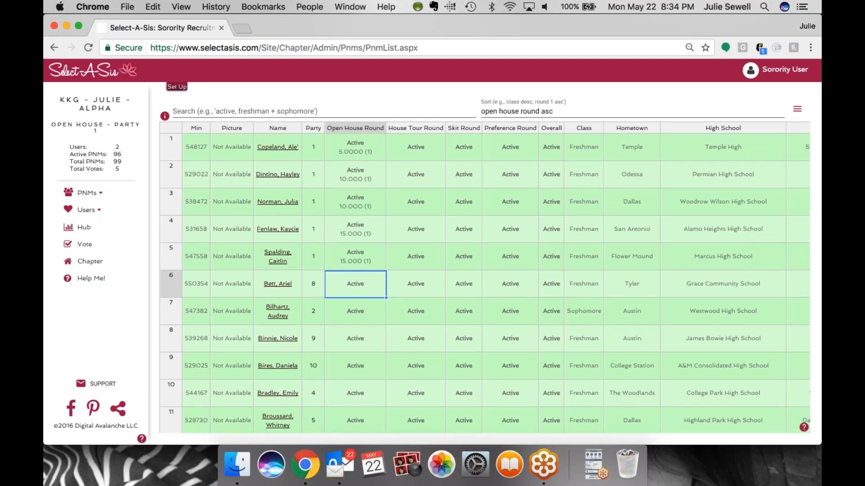
# Open the Add PNM form and look through its fields
pyautogui.click(96, 194)
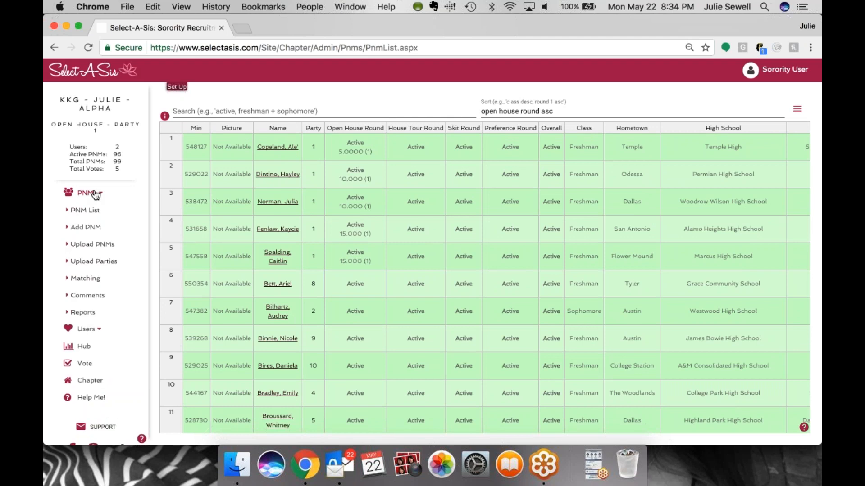
pyautogui.click(90, 231)
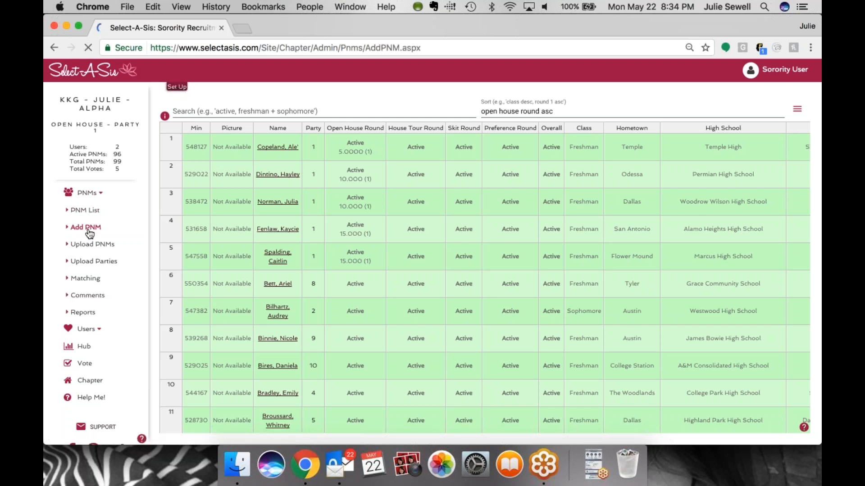
pyautogui.scroll(-1, 432, 264)
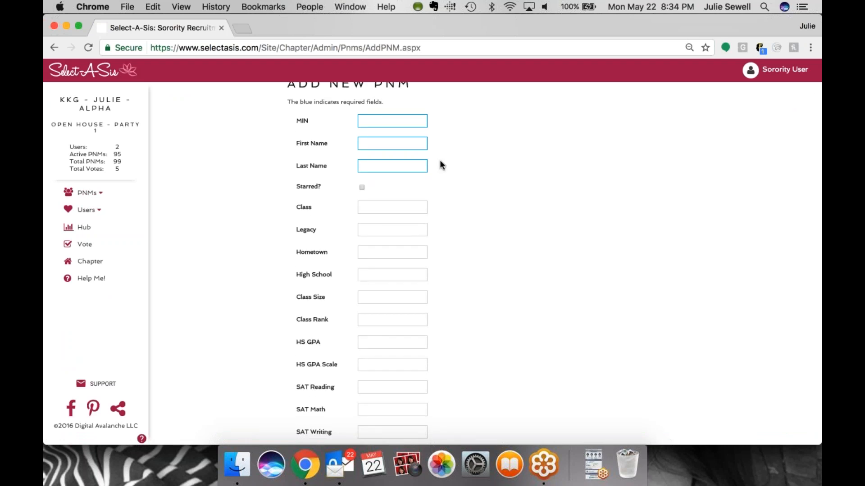
pyautogui.scroll(1, 443, 179)
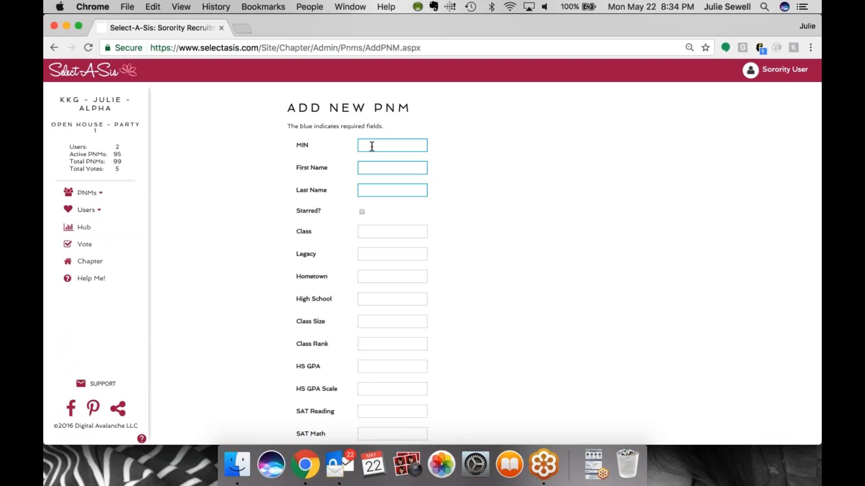
pyautogui.scroll(-3, 475, 212)
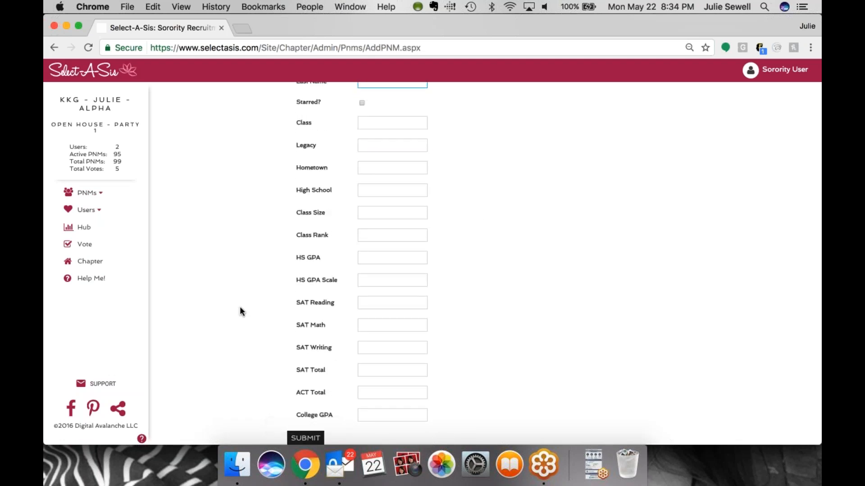
pyautogui.scroll(3, 240, 309)
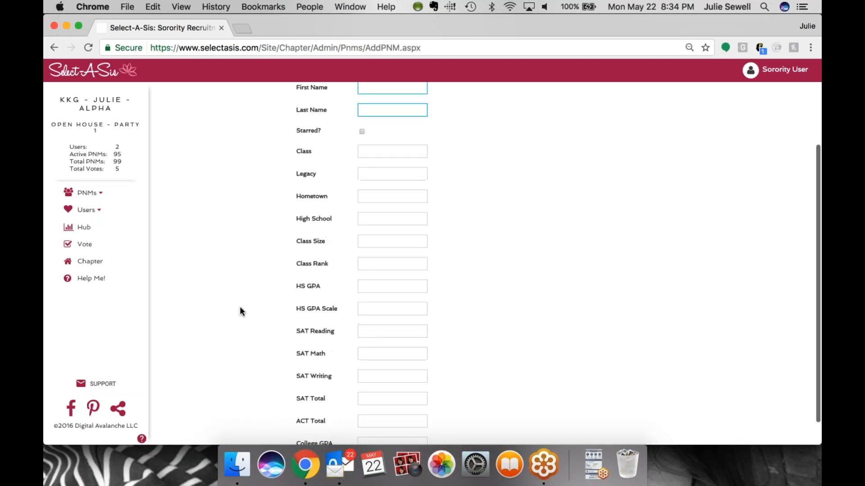
# Open the Upload PNMs page, then the Upload PNM Parties page and its round selector
pyautogui.click(95, 194)
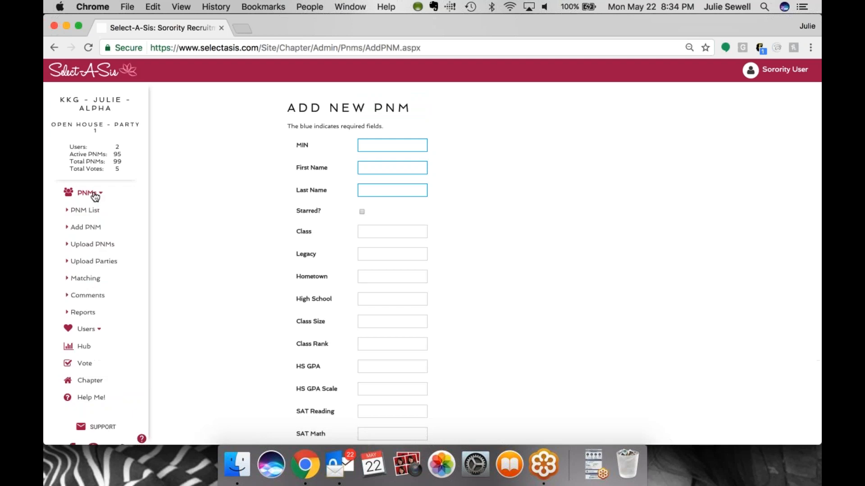
pyautogui.click(105, 246)
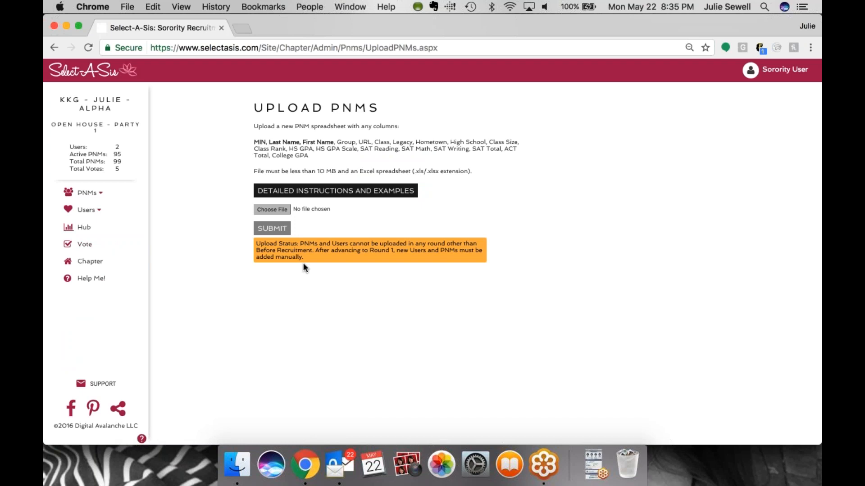
pyautogui.click(87, 193)
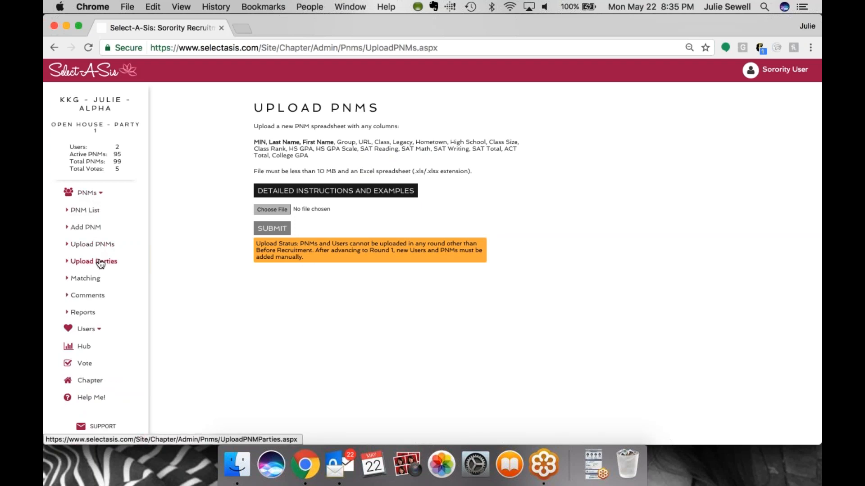
pyautogui.click(100, 262)
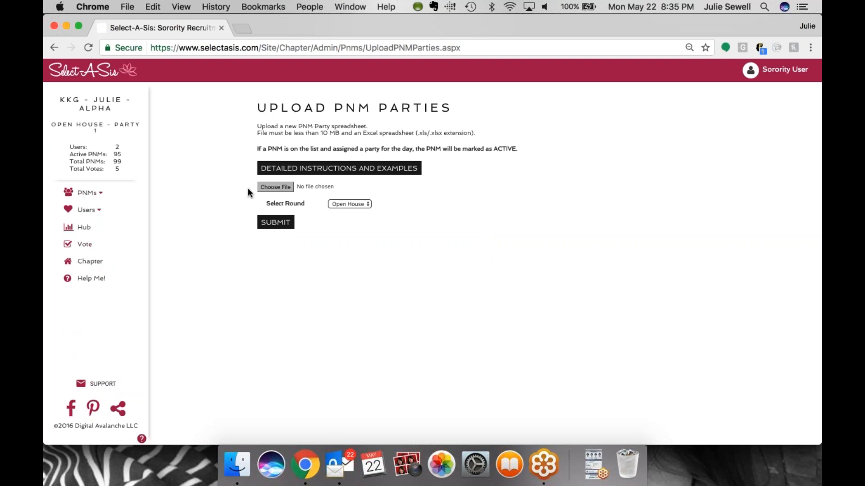
pyautogui.click(330, 205)
pyautogui.click(305, 202)
# Advance the chapter to Open House, Party 2
pyautogui.click(87, 264)
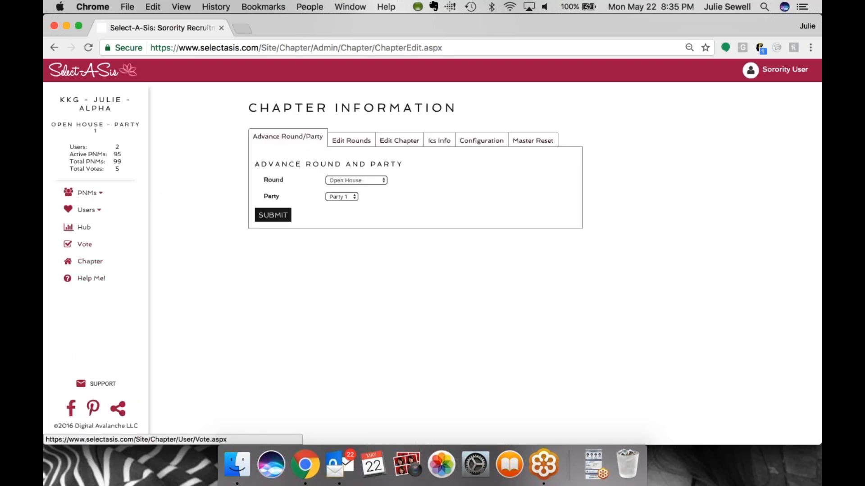
pyautogui.click(347, 197)
pyautogui.click(346, 203)
pyautogui.click(280, 215)
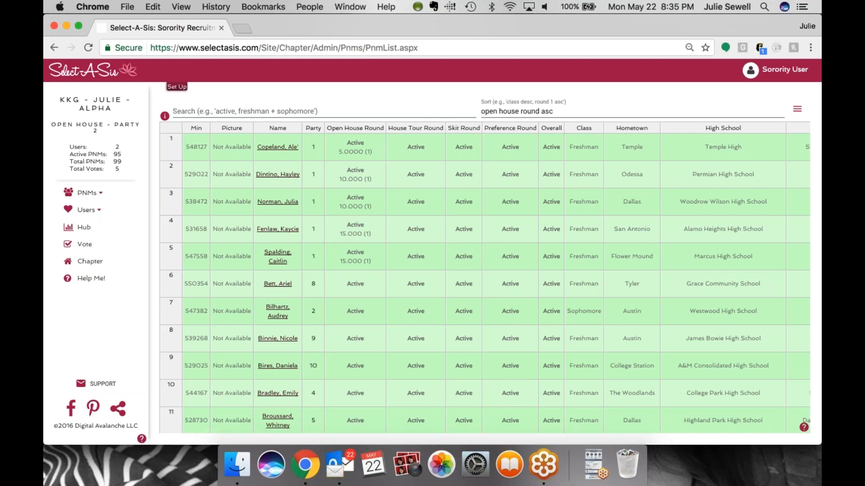
# Open Matching, raise the Recommendations importance, generate matches for Open House and all parties, then return to options
pyautogui.click(95, 195)
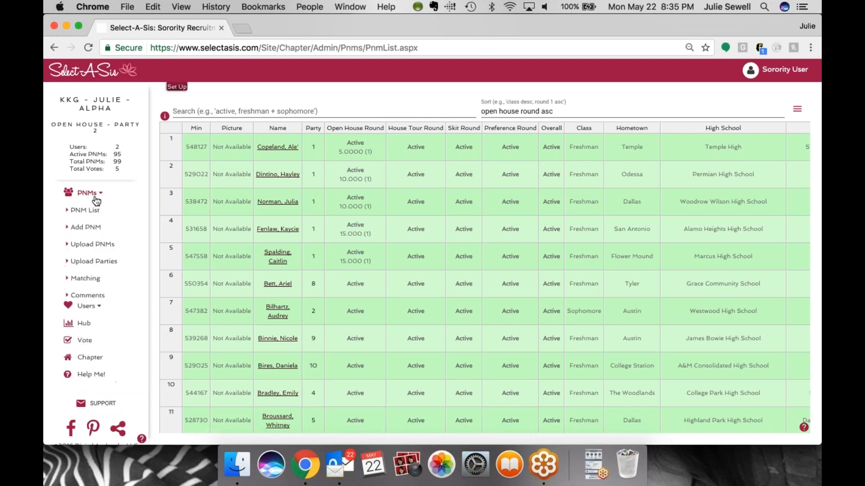
pyautogui.click(96, 279)
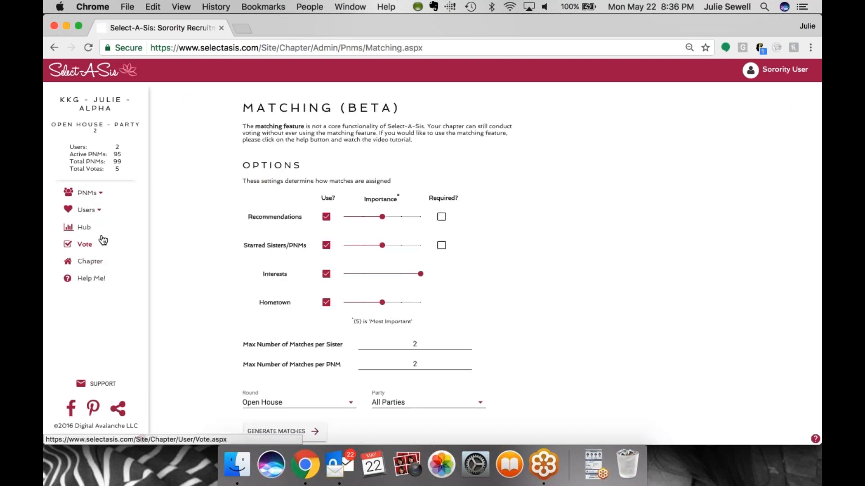
pyautogui.scroll(-1, 212, 218)
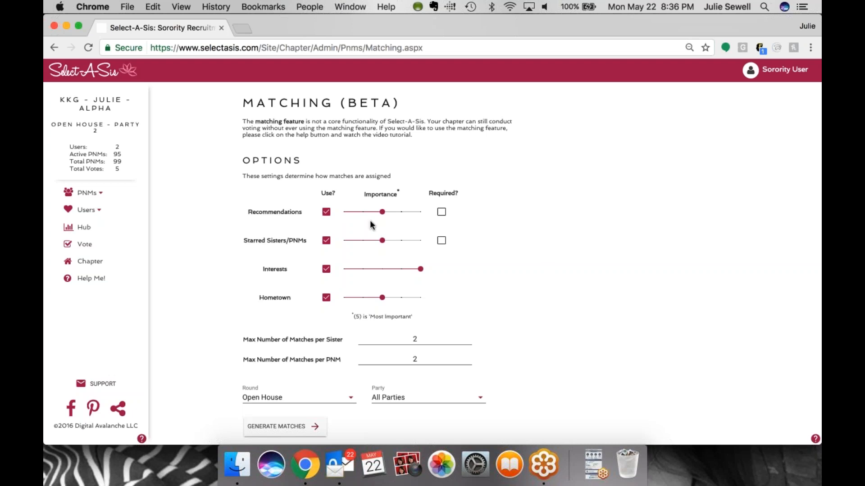
pyautogui.click(390, 219)
pyautogui.moveTo(391, 220)
pyautogui.mouseDown()
pyautogui.moveTo(420, 213)
pyautogui.moveTo(386, 210)
pyautogui.moveTo(392, 213)
pyautogui.mouseUp()
pyautogui.click(271, 398)
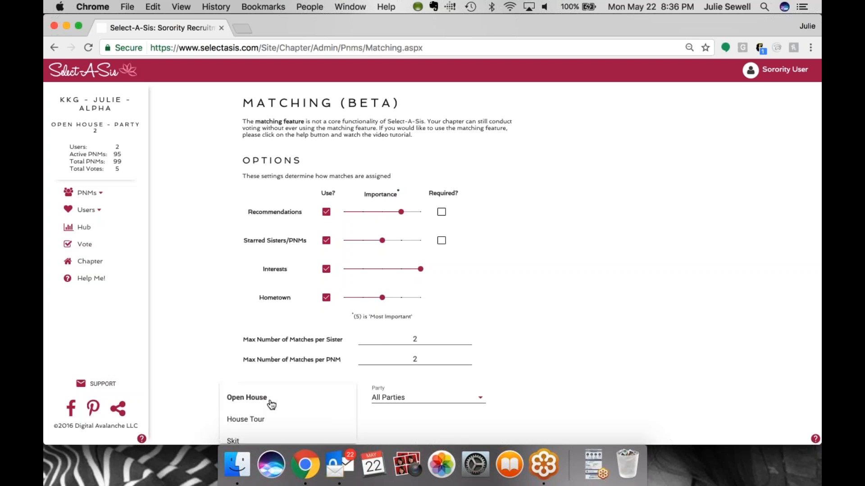
pyautogui.click(270, 401)
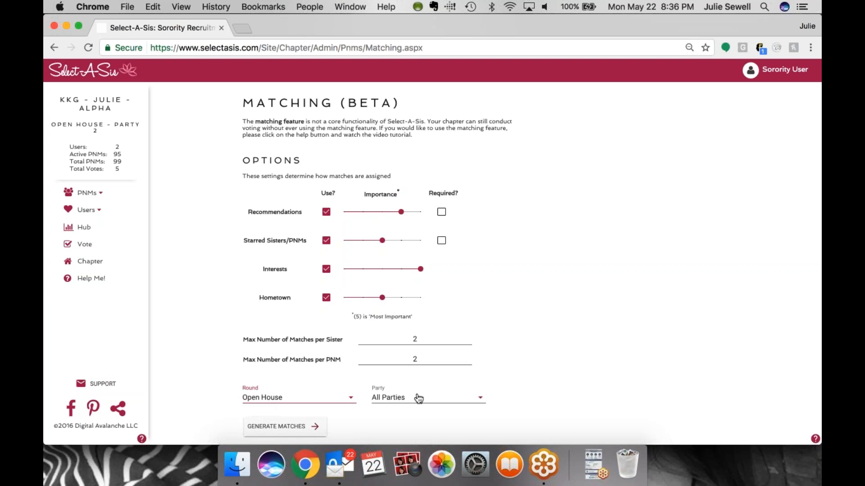
pyautogui.click(284, 427)
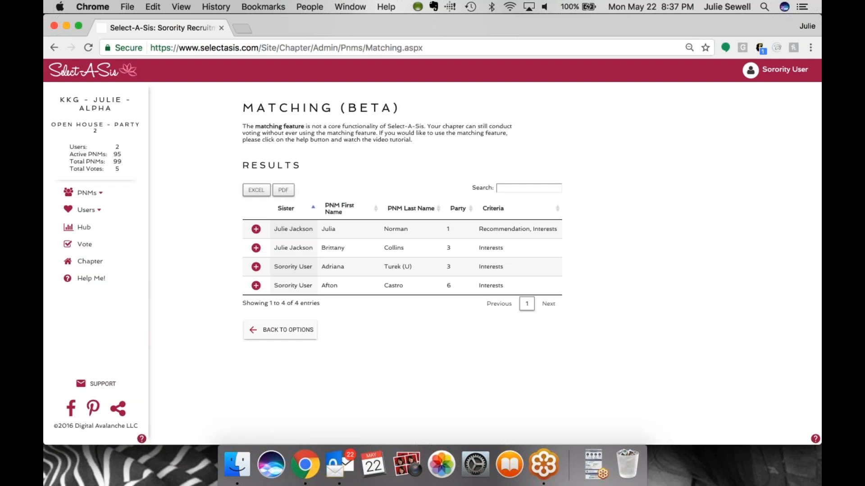
pyautogui.click(280, 330)
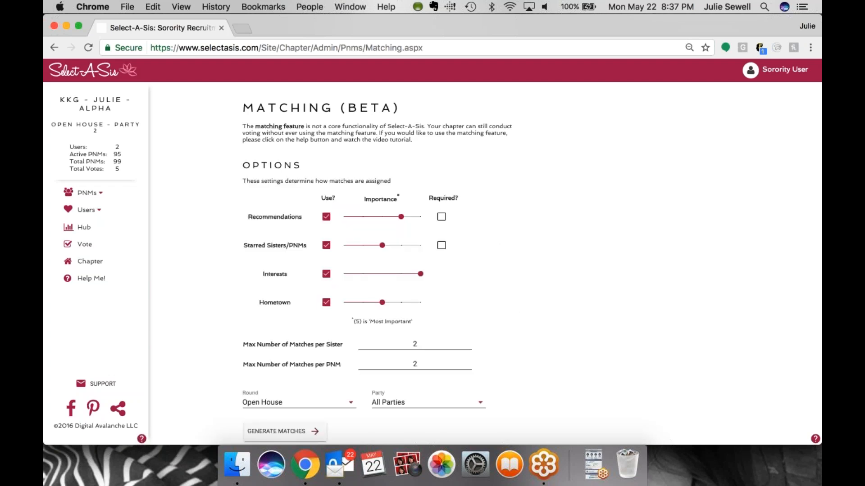
# Open the comment report and expand the listed PNM's comments
pyautogui.click(99, 193)
pyautogui.click(95, 298)
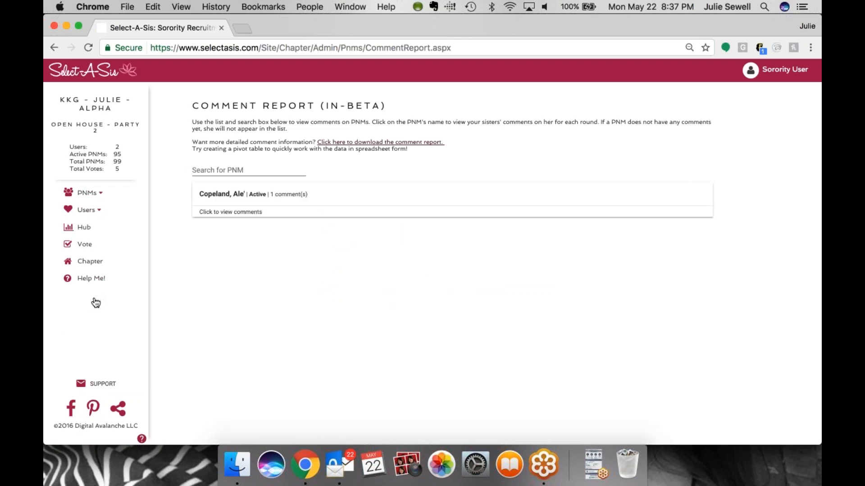
pyautogui.click(223, 218)
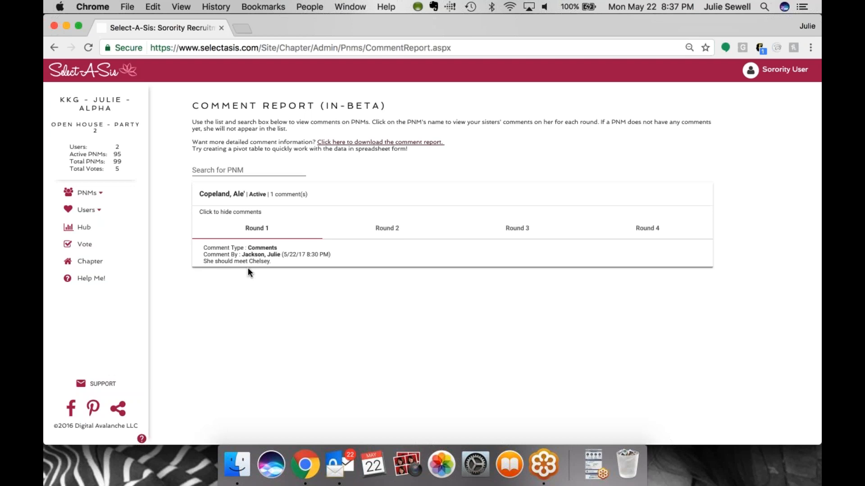
# Open the Generate Reports page
pyautogui.click(83, 195)
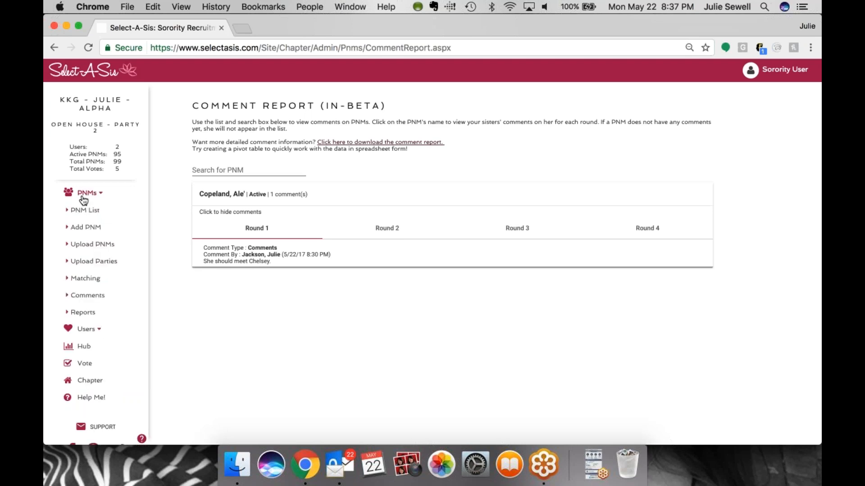
pyautogui.click(82, 318)
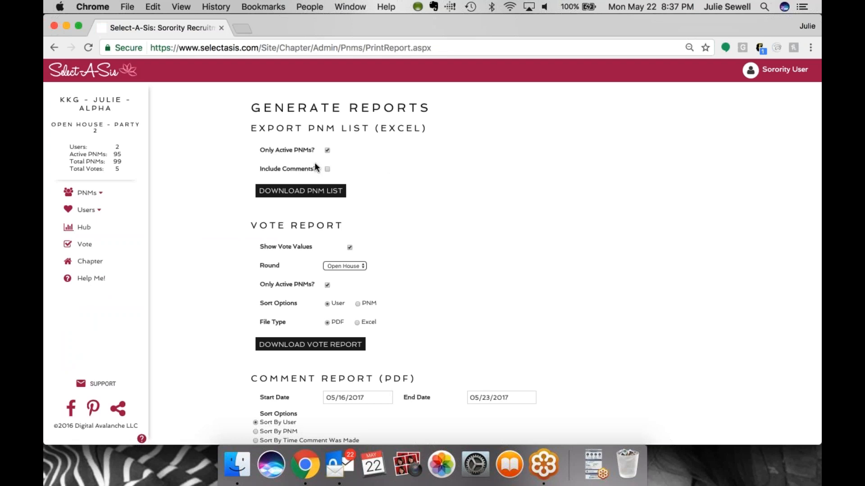
# Scroll through the report options, then open the user list
pyautogui.scroll(-3, 411, 217)
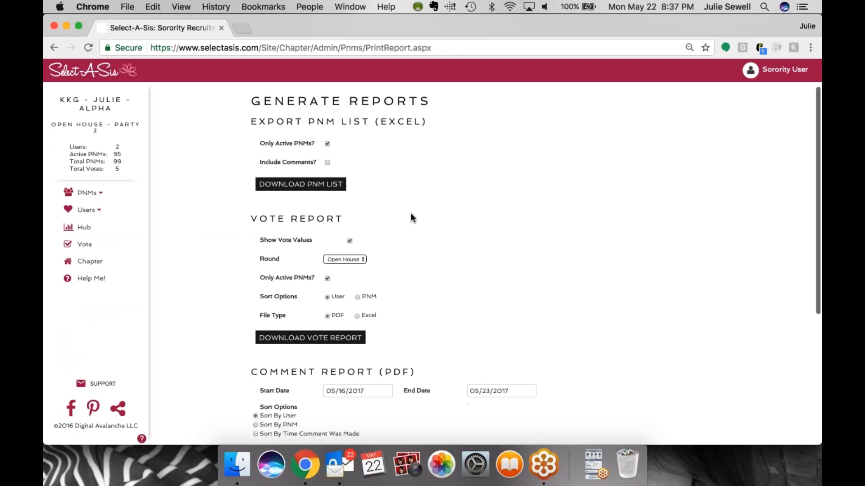
pyautogui.scroll(-2, 410, 218)
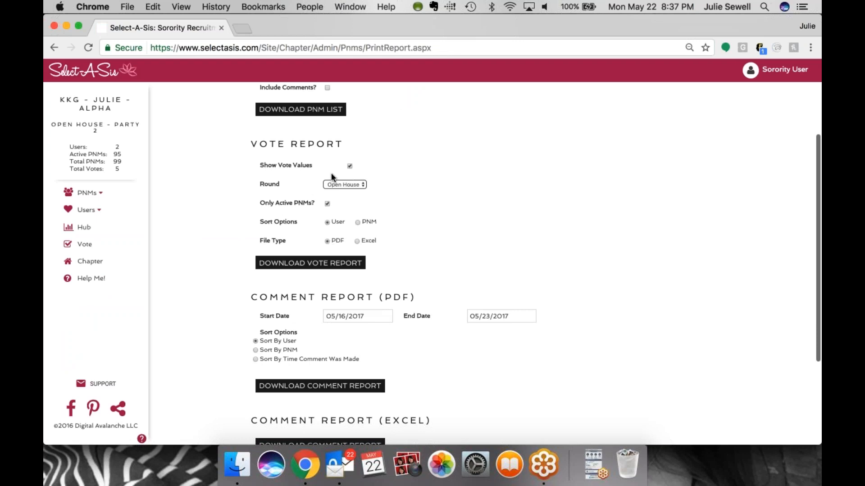
pyautogui.scroll(-1, 300, 256)
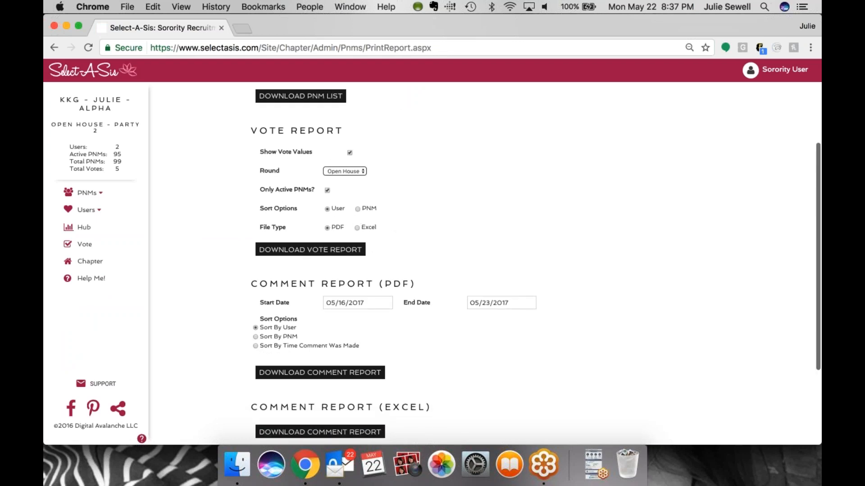
pyautogui.scroll(-3, 372, 256)
pyautogui.scroll(-4, 432, 264)
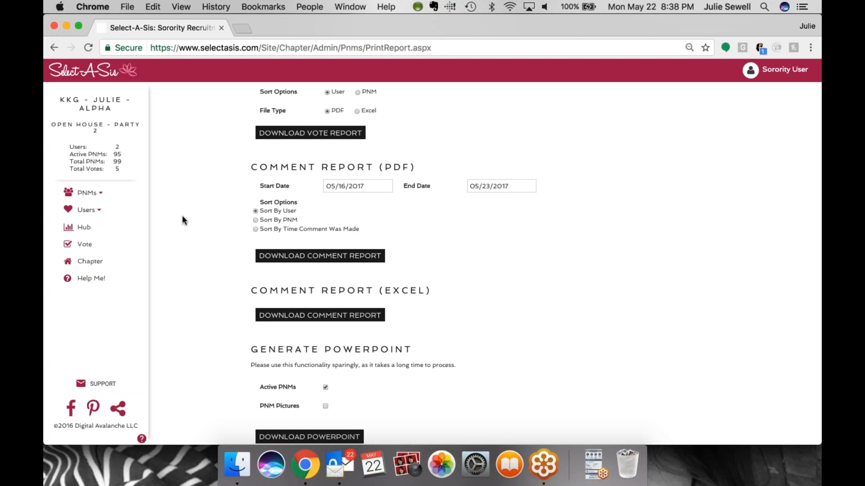
pyautogui.click(88, 193)
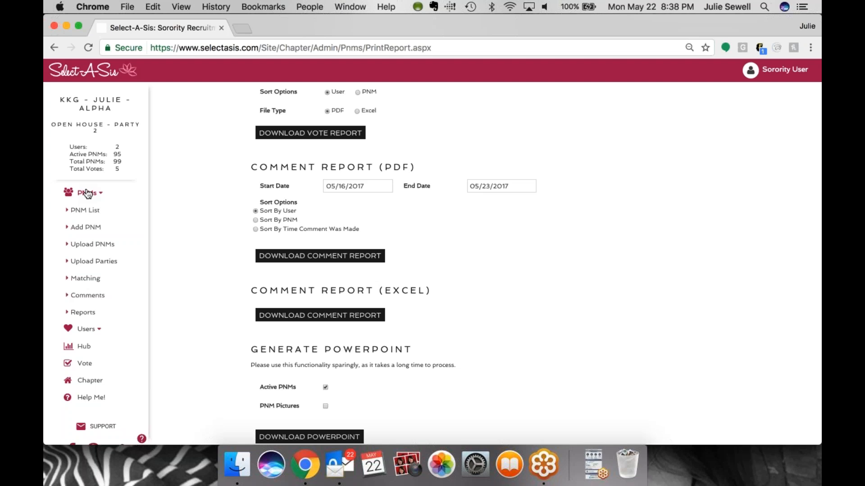
pyautogui.scroll(-1, 108, 303)
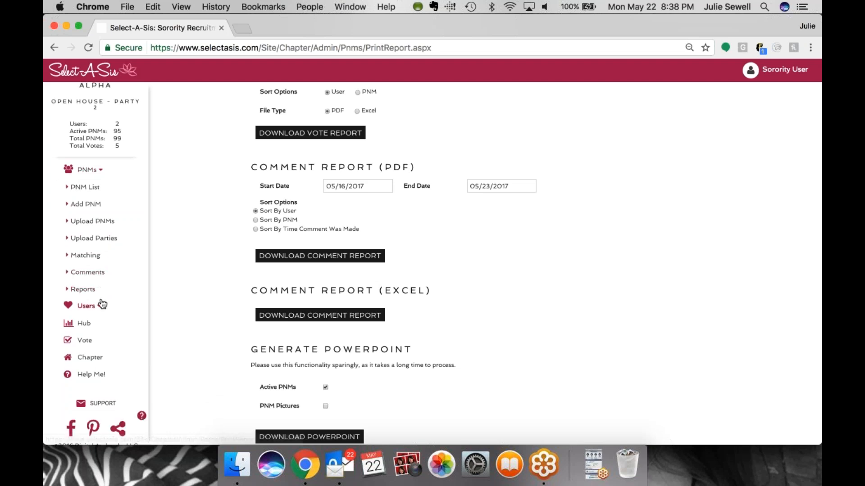
pyautogui.click(100, 305)
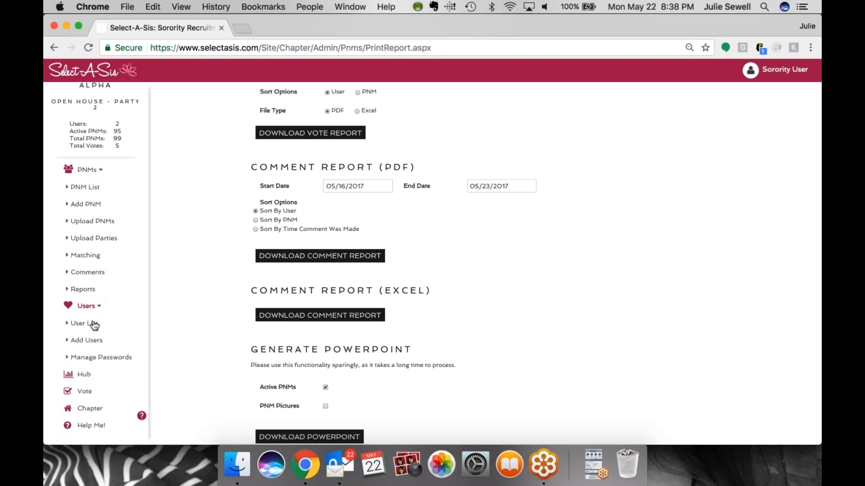
pyautogui.click(93, 325)
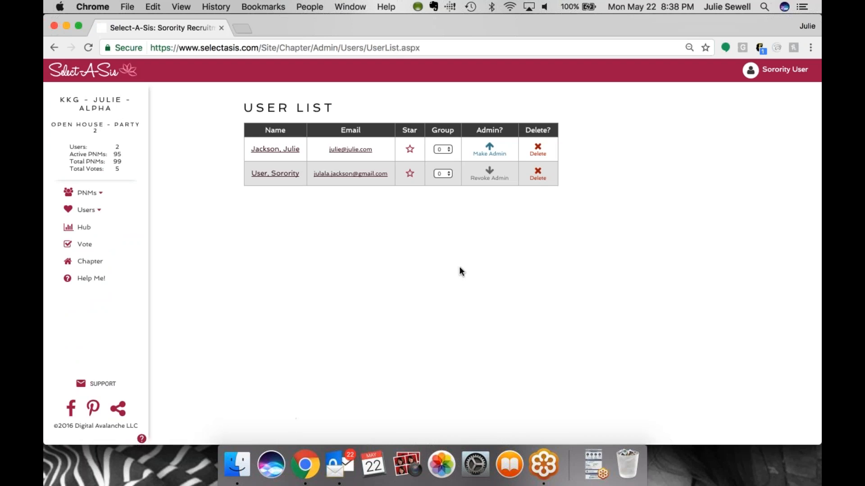
# Make the first user an admin, then revoke that user's admin rights again
pyautogui.click(488, 149)
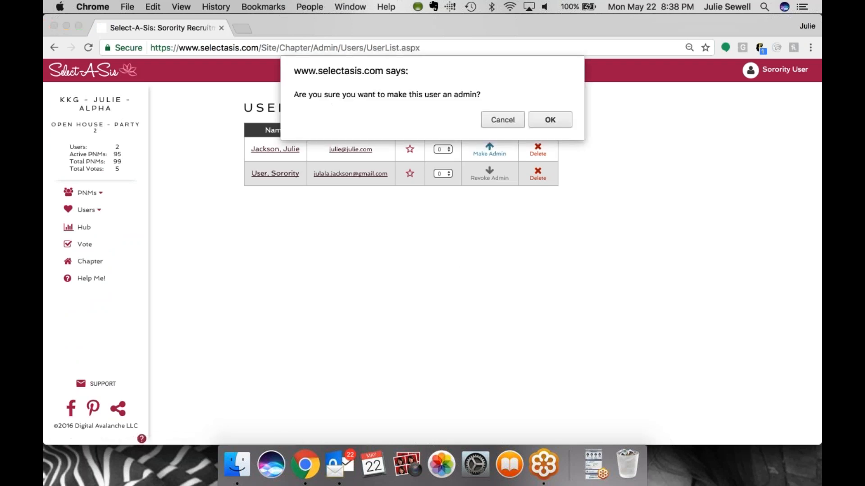
pyautogui.click(553, 121)
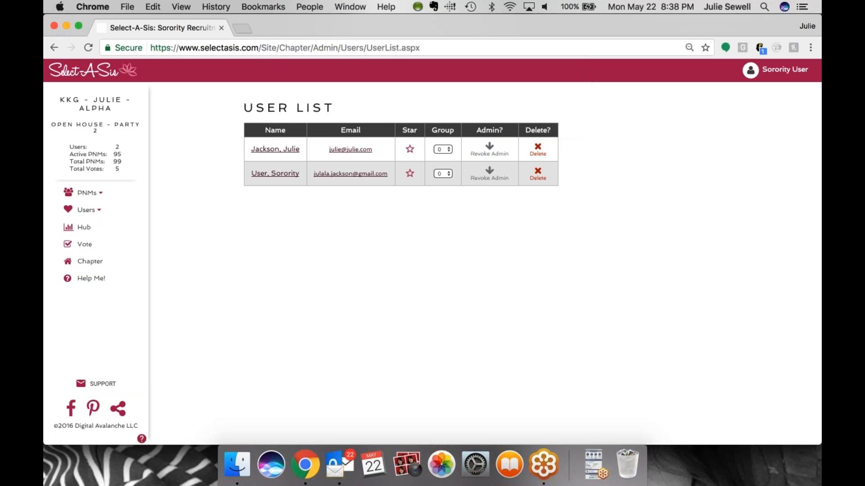
pyautogui.click(491, 152)
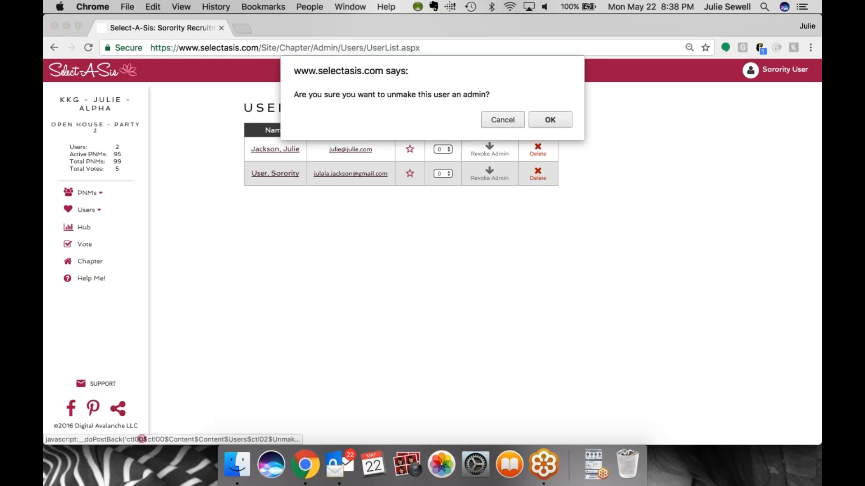
pyautogui.click(548, 120)
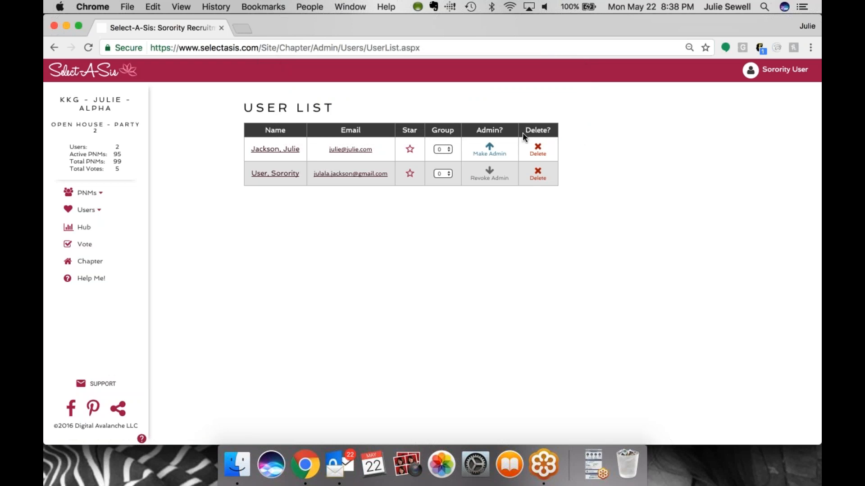
# Open the Add Users page, then the Manage Passwords page
pyautogui.click(95, 210)
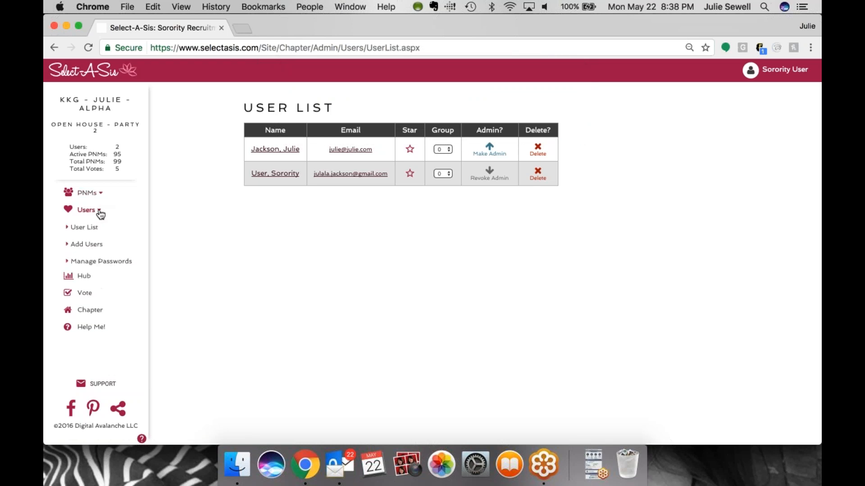
pyautogui.click(94, 247)
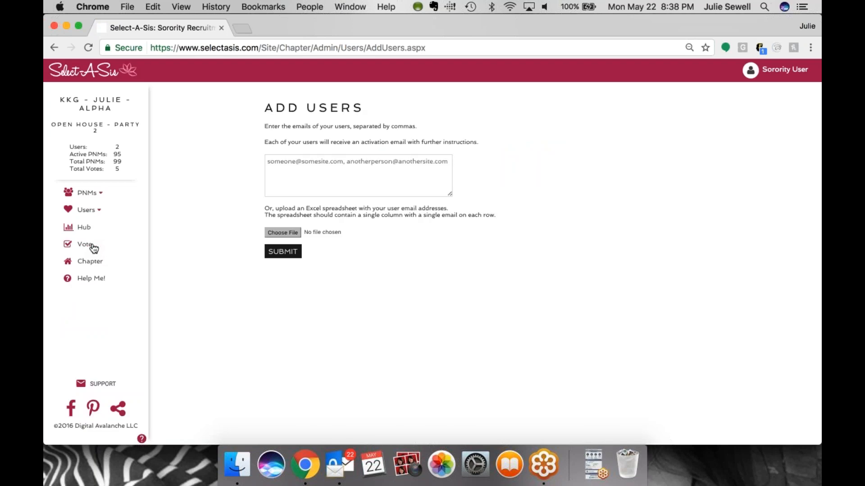
pyautogui.click(93, 211)
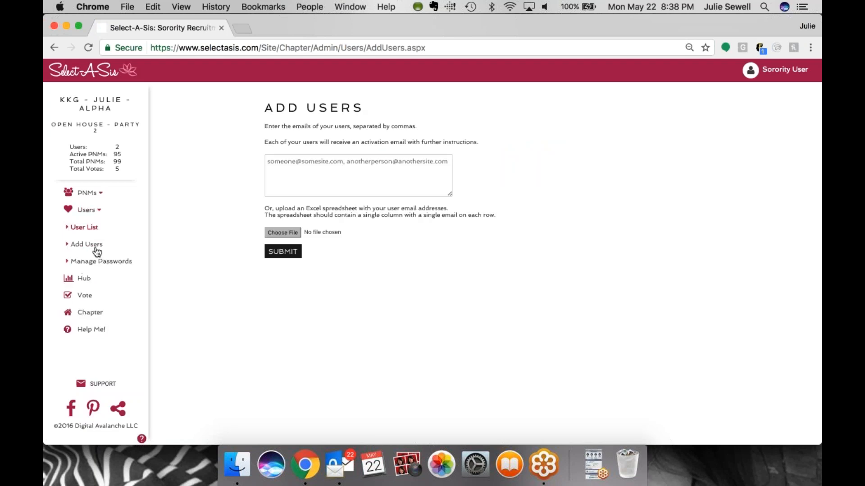
pyautogui.click(94, 262)
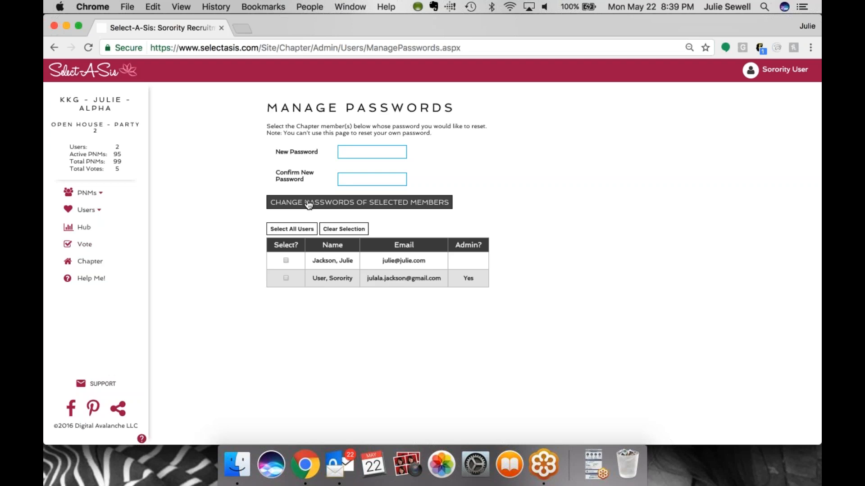
# Open the Chapter Hub and review its statistics charts
pyautogui.click(81, 229)
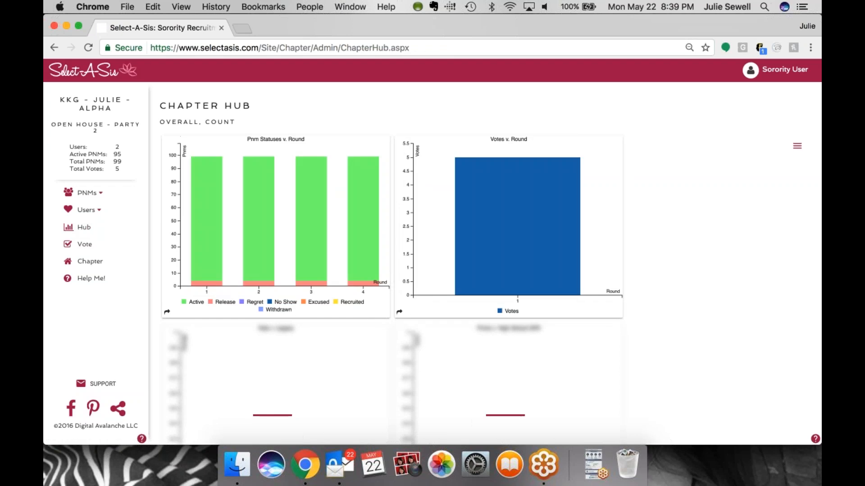
pyautogui.scroll(-1, 297, 199)
pyautogui.moveTo(297, 199)
pyautogui.moveTo(422, 231)
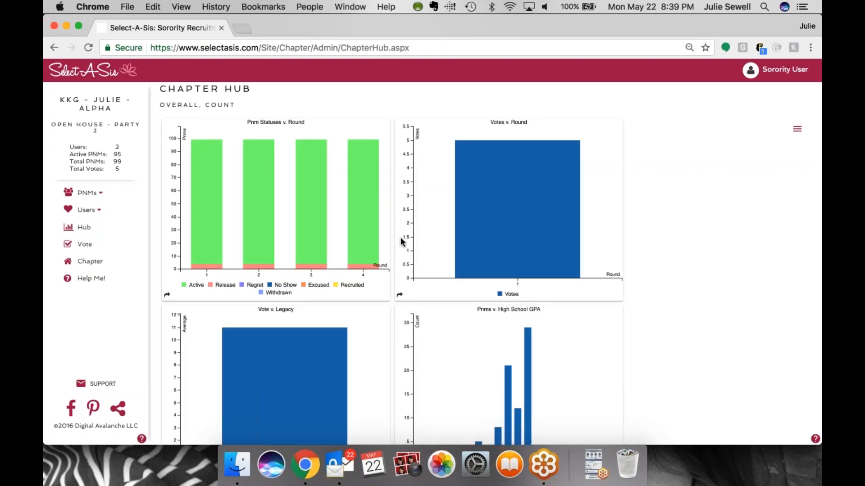
pyautogui.scroll(-1, 401, 242)
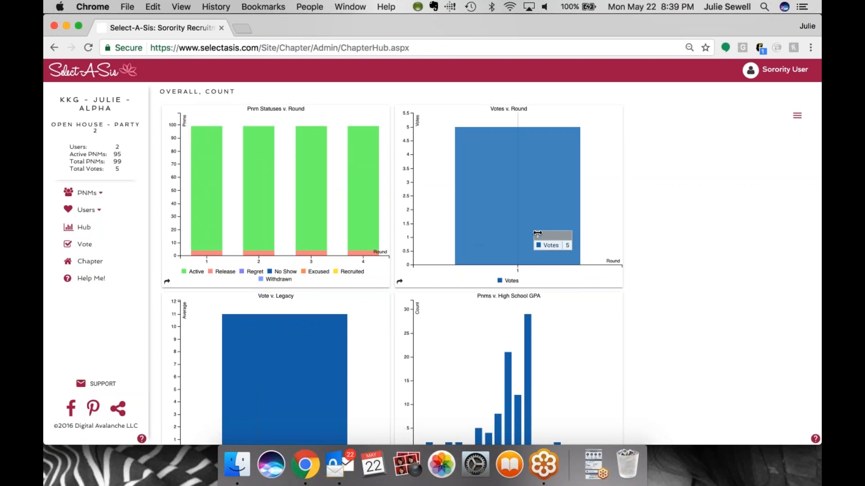
pyautogui.scroll(-5, 607, 257)
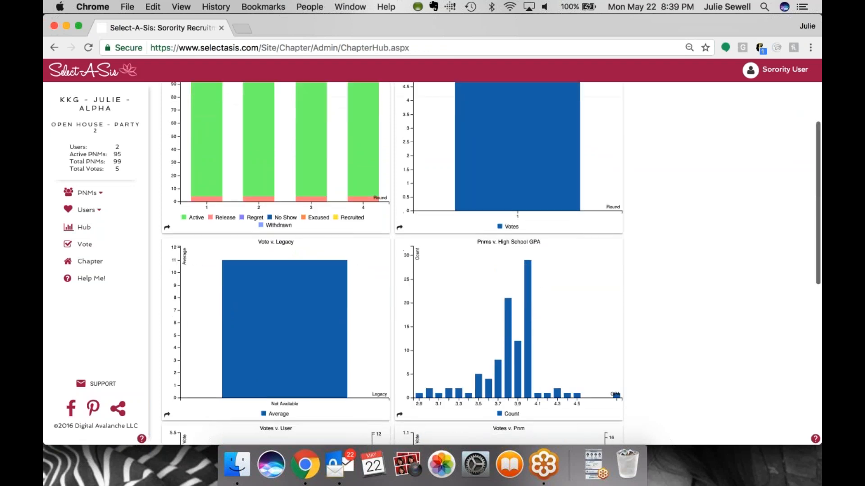
pyautogui.scroll(-6, 392, 261)
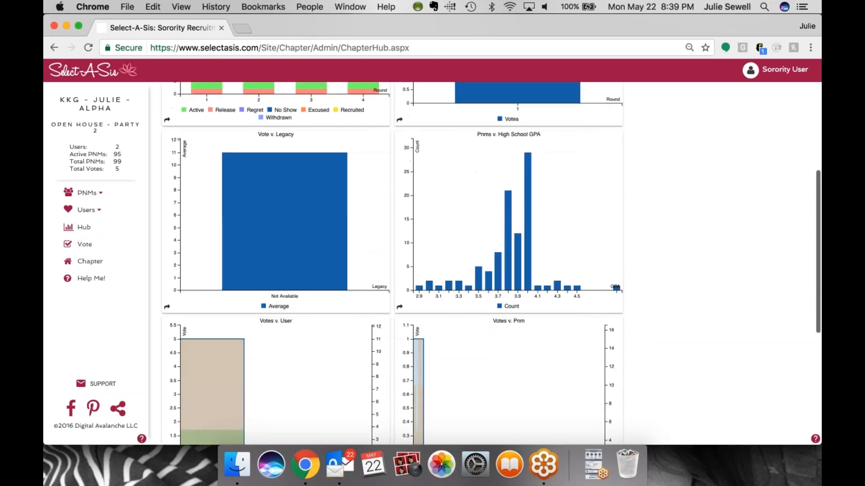
pyautogui.scroll(-2, 392, 262)
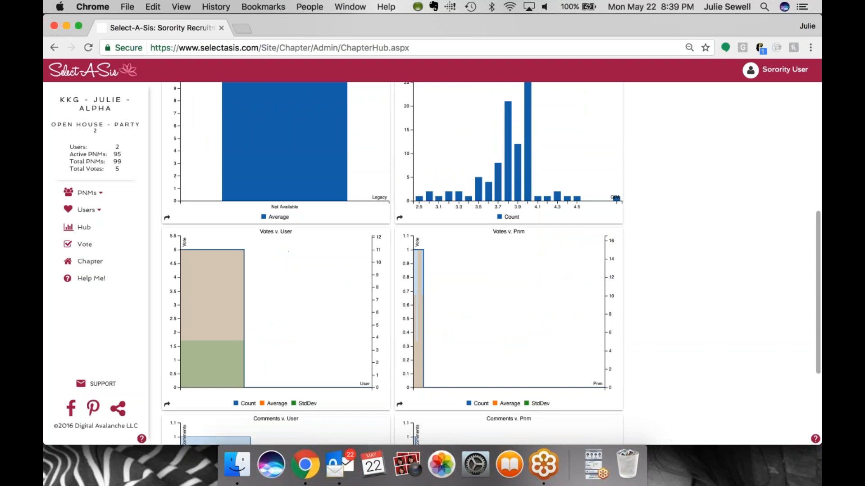
pyautogui.scroll(-7, 491, 264)
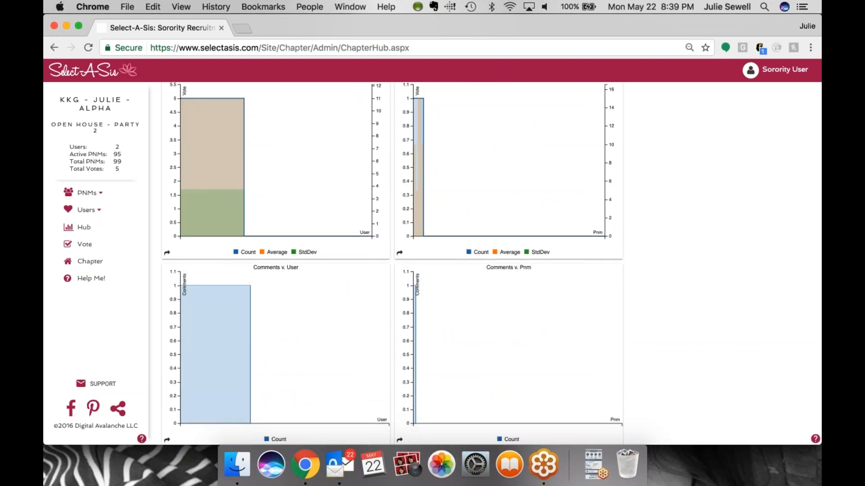
pyautogui.scroll(16, 288, 275)
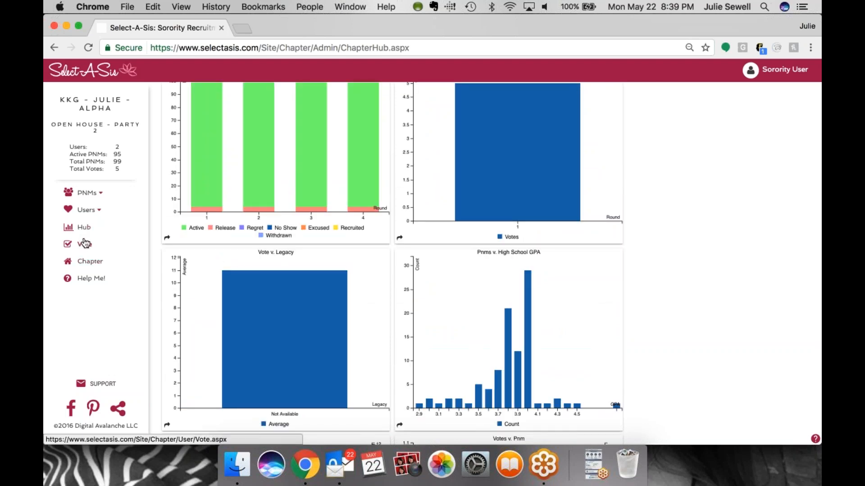
# View the ballot, then advance the chapter to the House Tour round, Party 1
pyautogui.click(84, 244)
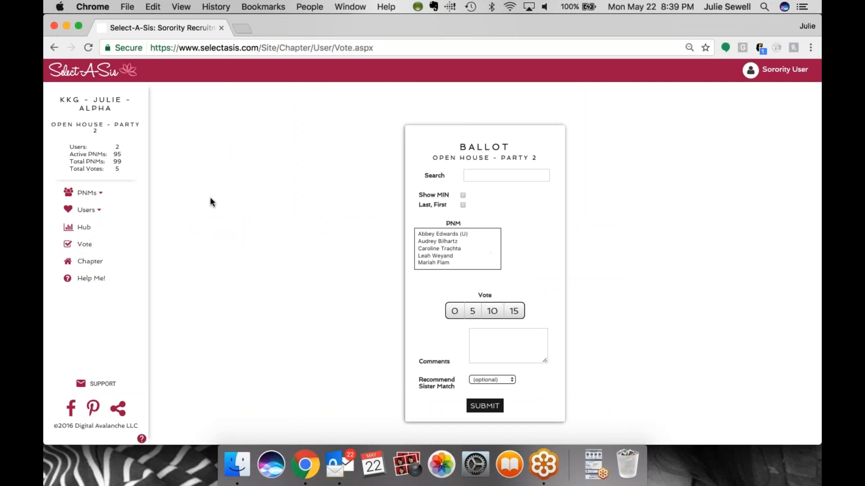
pyautogui.click(91, 266)
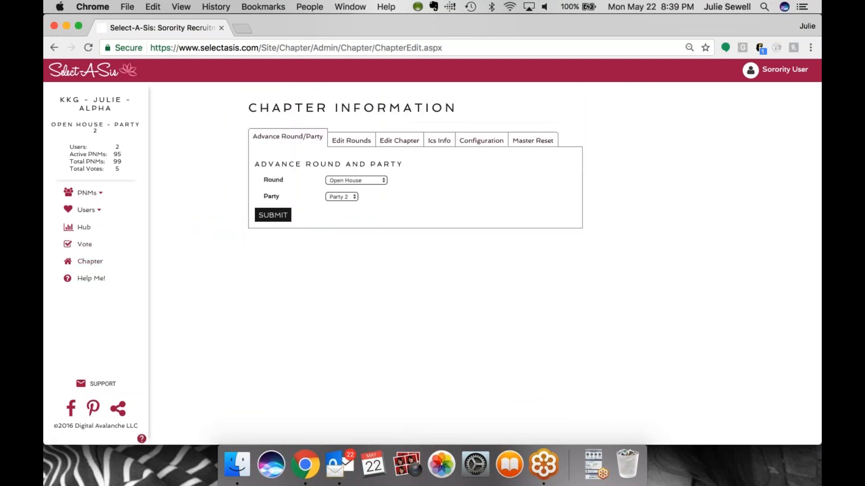
pyautogui.click(379, 182)
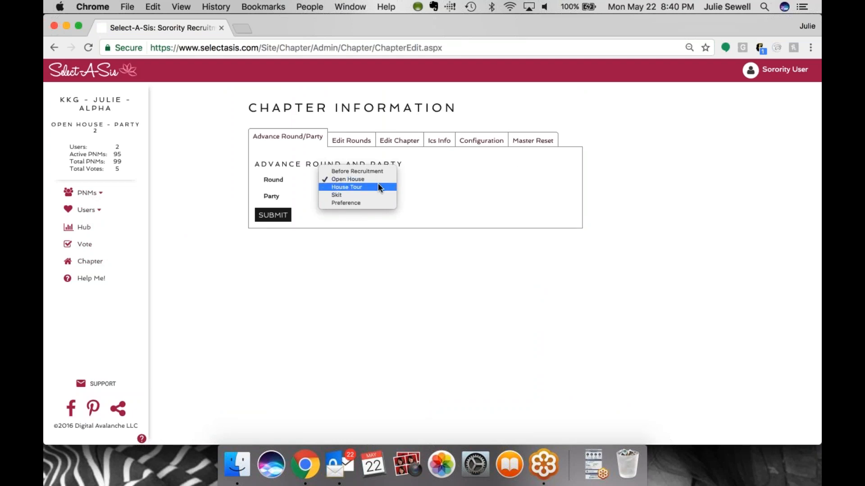
pyautogui.click(378, 188)
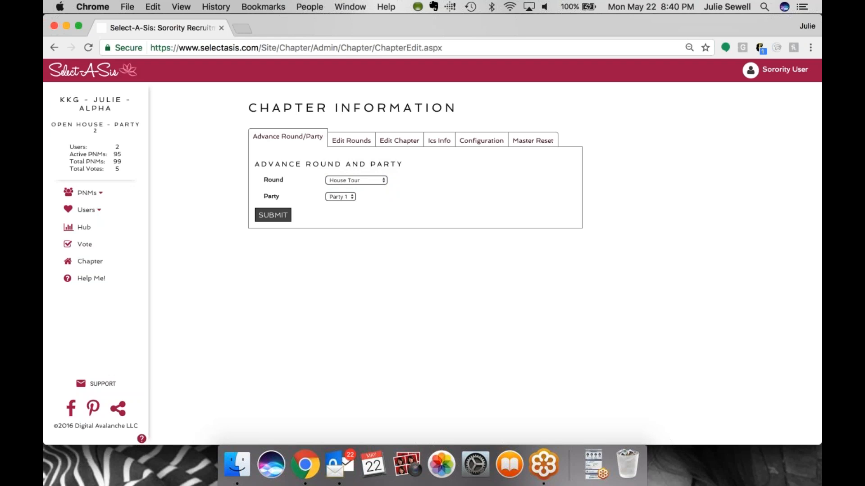
pyautogui.click(273, 215)
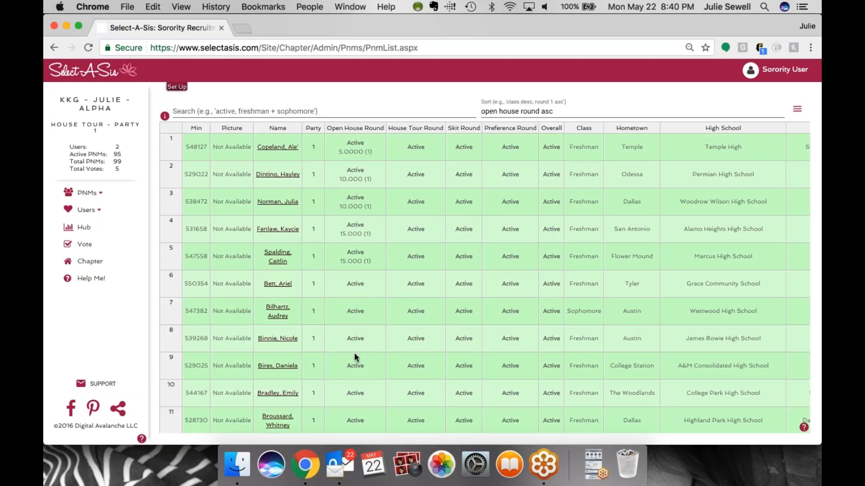
# Upload the parties2.xls party spreadsheet for the House Tour round and confirm replacing the existing party list
pyautogui.scroll(-10, 354, 354)
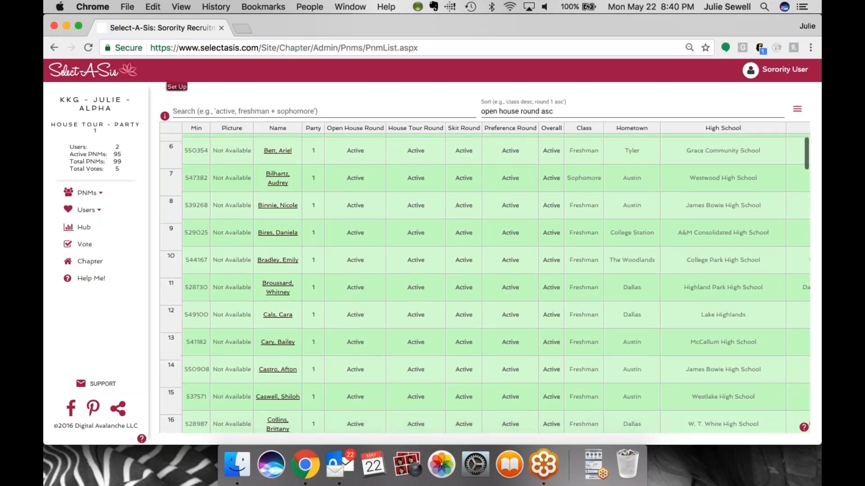
pyautogui.scroll(10, 485, 282)
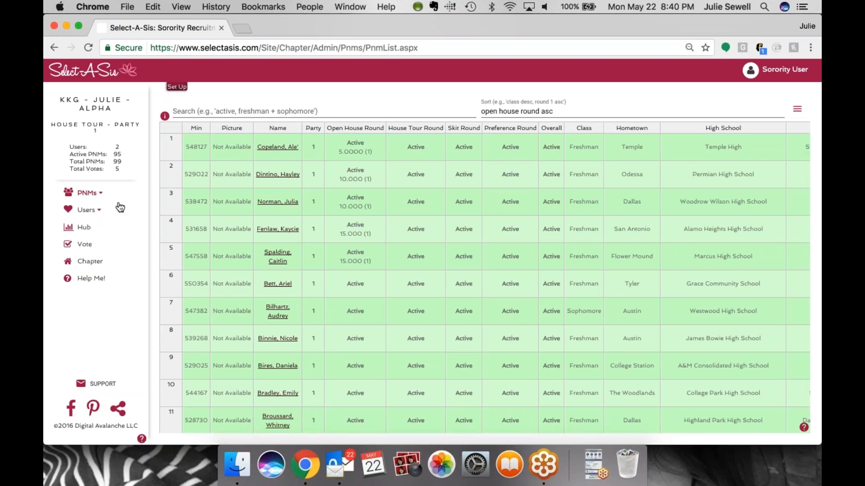
pyautogui.click(95, 193)
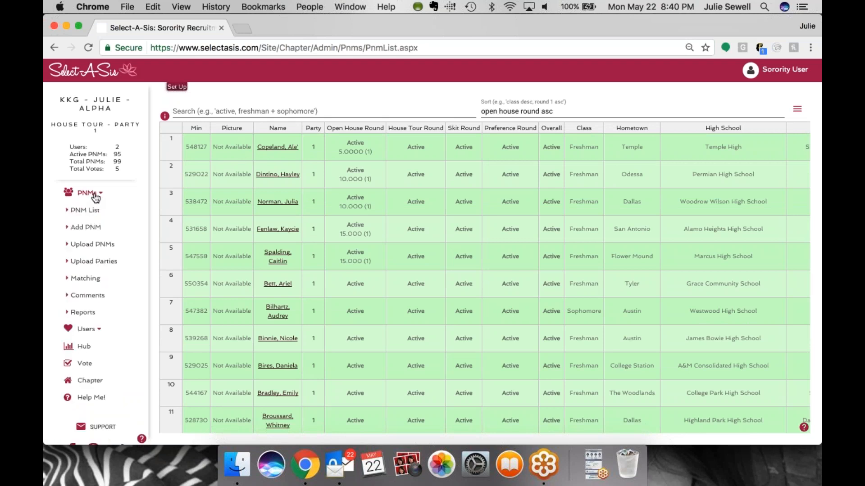
pyautogui.click(95, 265)
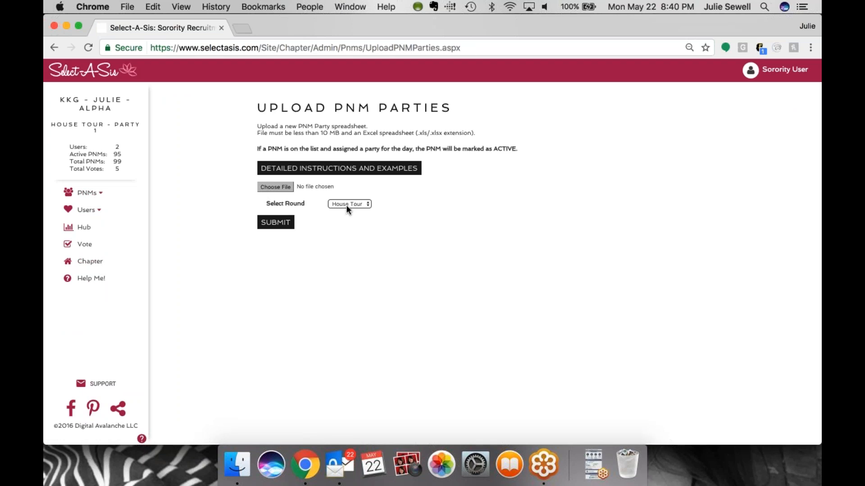
pyautogui.click(281, 184)
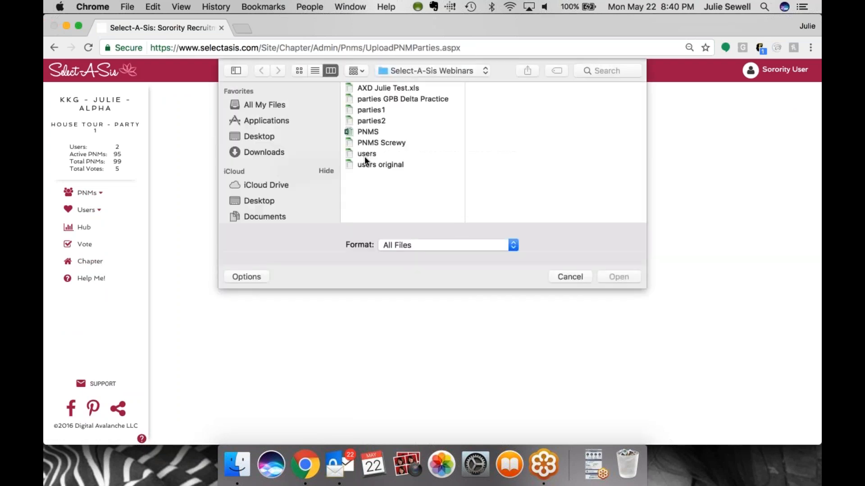
pyautogui.doubleClick(377, 122)
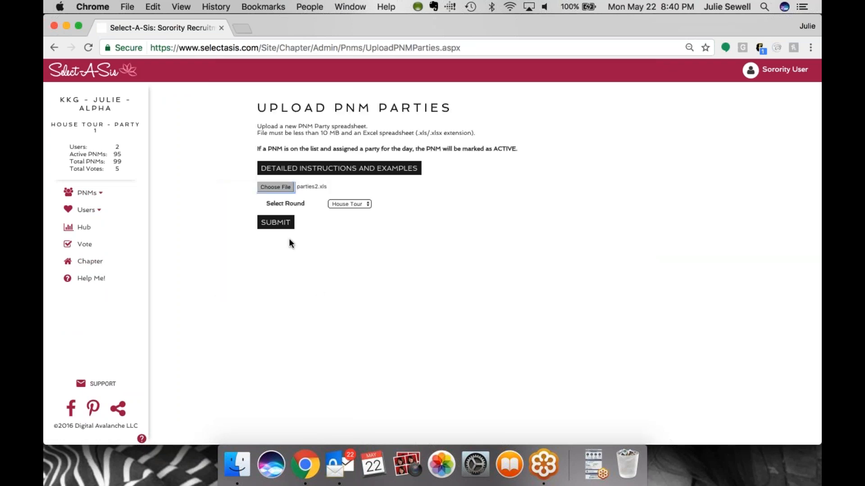
pyautogui.click(276, 222)
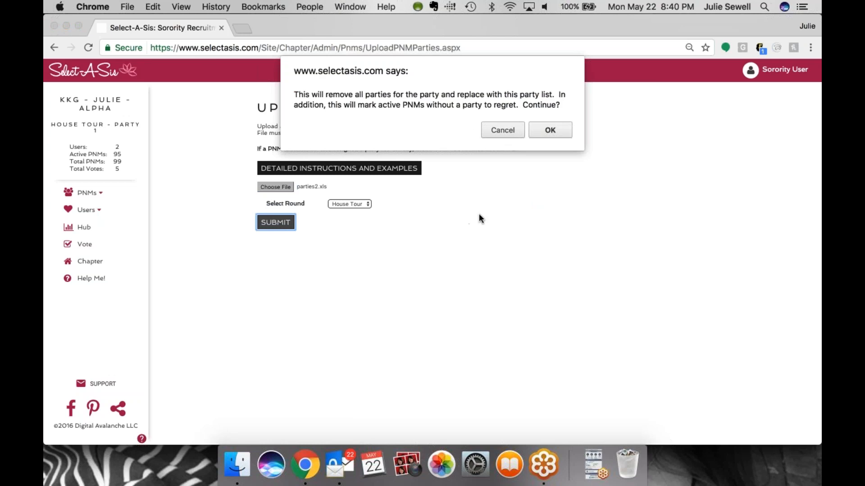
pyautogui.click(549, 132)
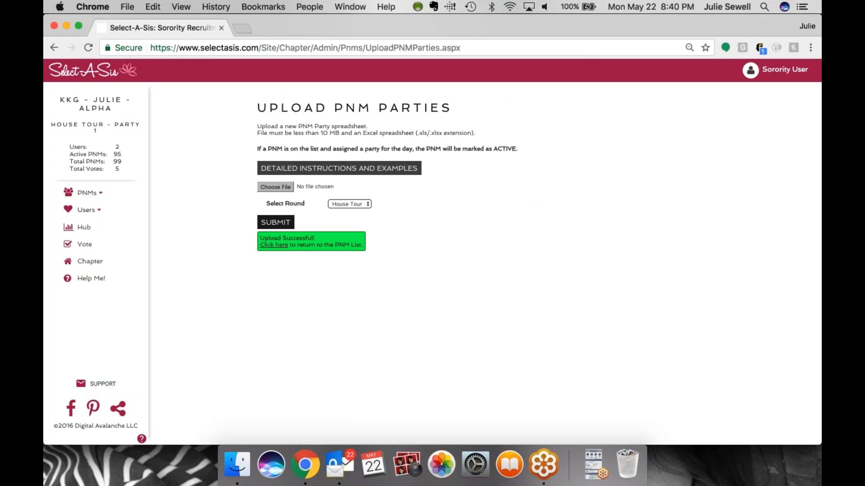
# Return to the PNM list and sort it by the House Tour Round column
pyautogui.click(280, 247)
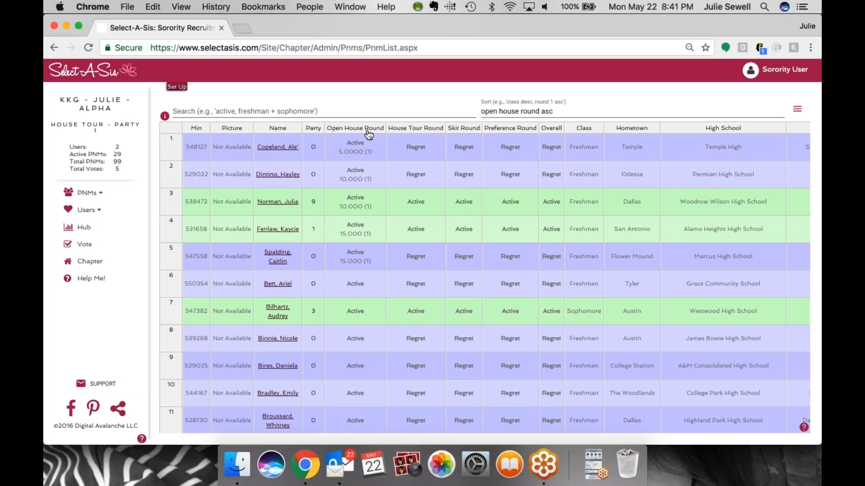
pyautogui.click(415, 128)
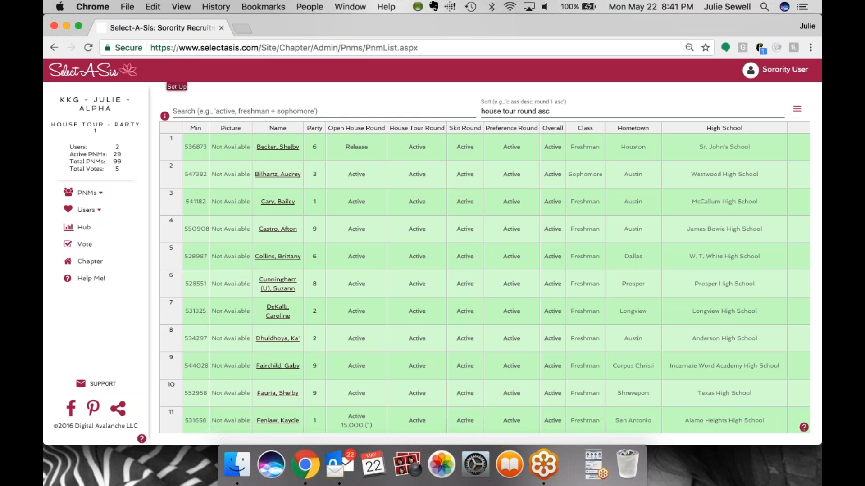
# Open the Chapter information page and review its Edit Rounds, Edit Chapter, Ics Info, Configuration and Master Reset sections
pyautogui.click(91, 265)
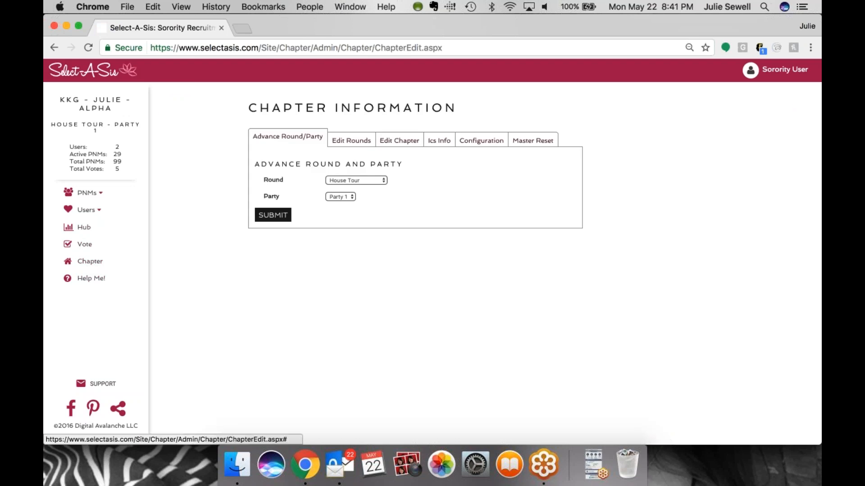
pyautogui.click(351, 140)
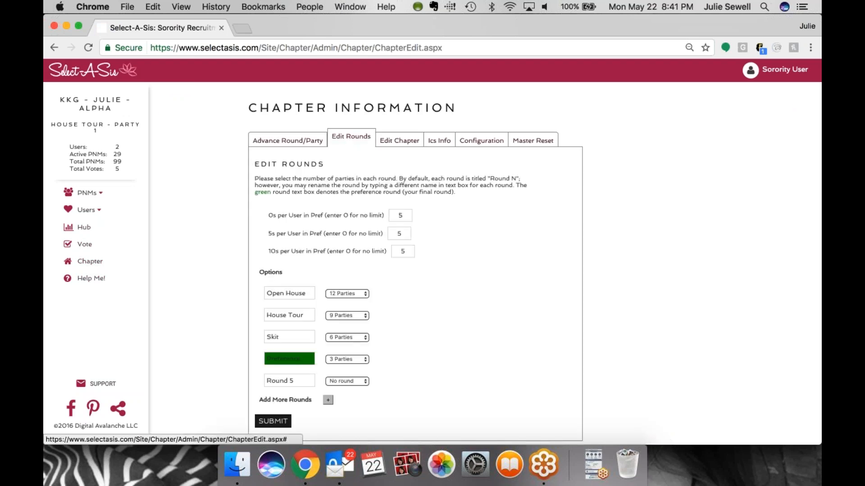
pyautogui.click(399, 140)
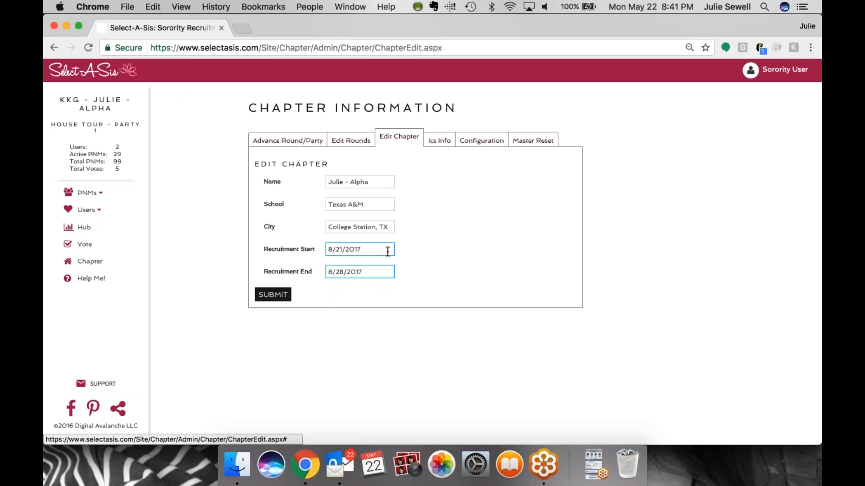
pyautogui.click(439, 142)
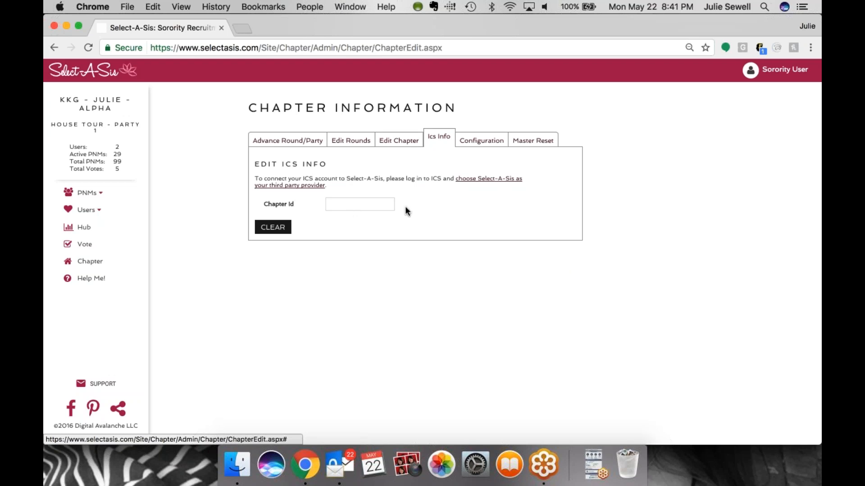
pyautogui.click(469, 148)
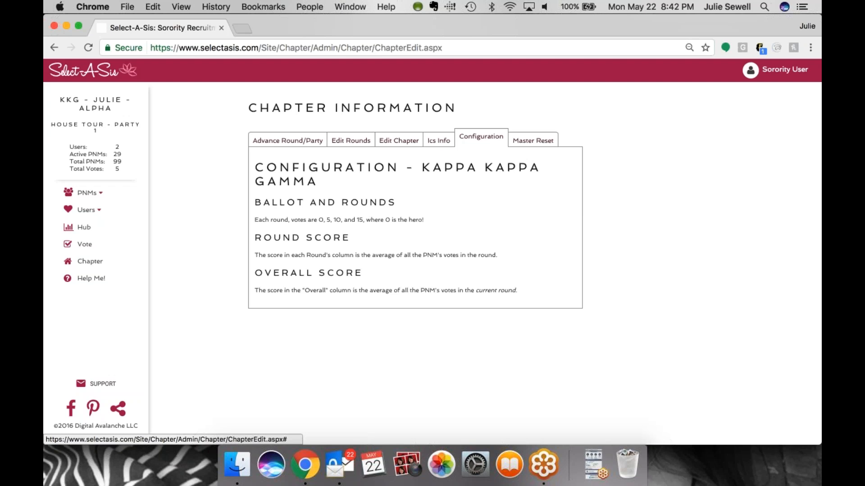
pyautogui.click(534, 142)
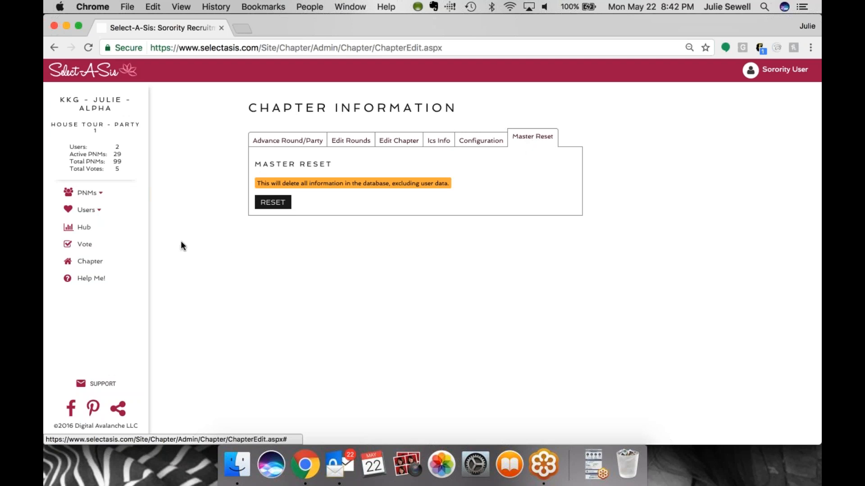
# Open the Help Me FAQs page and browse through the list of help topics
pyautogui.click(96, 282)
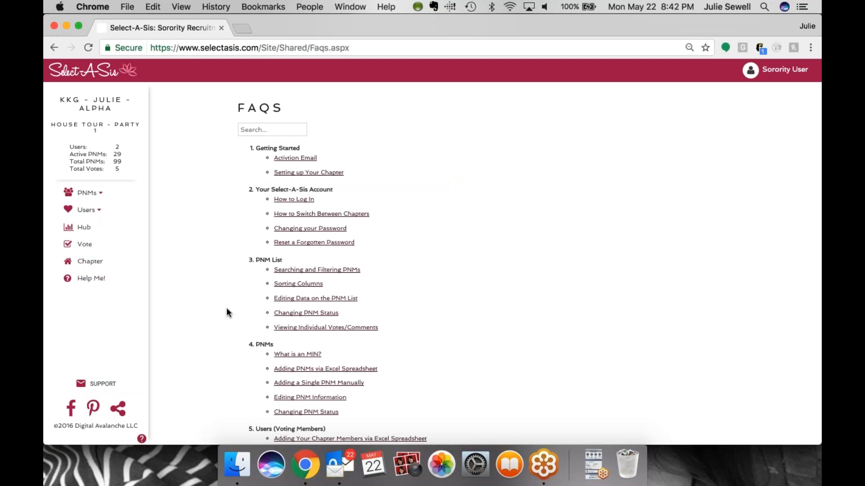
pyautogui.scroll(-5, 227, 312)
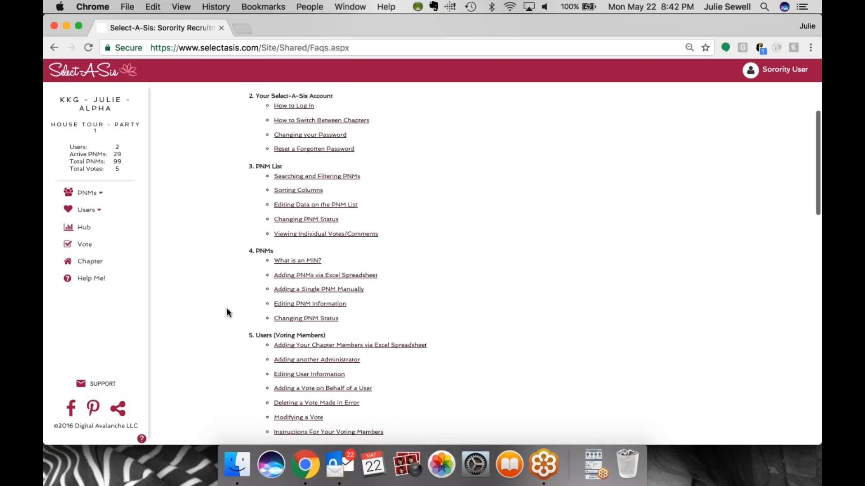
pyautogui.scroll(-15, 227, 310)
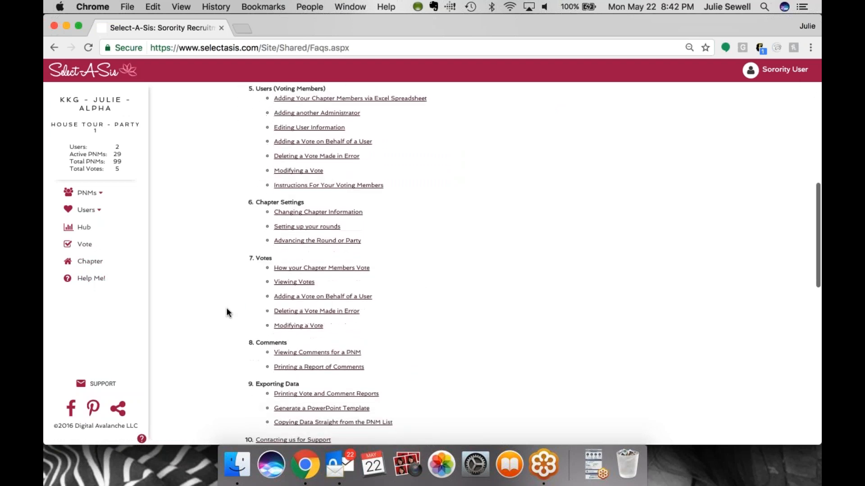
pyautogui.scroll(-20, 227, 311)
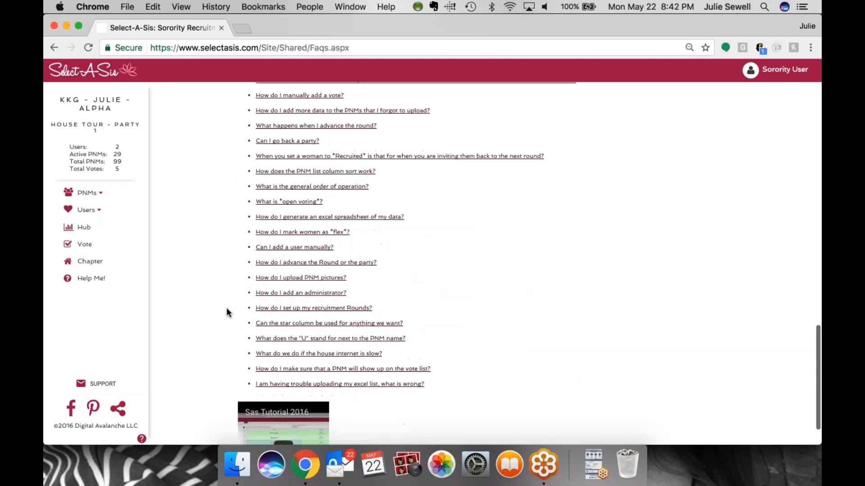
pyautogui.scroll(-2, 226, 310)
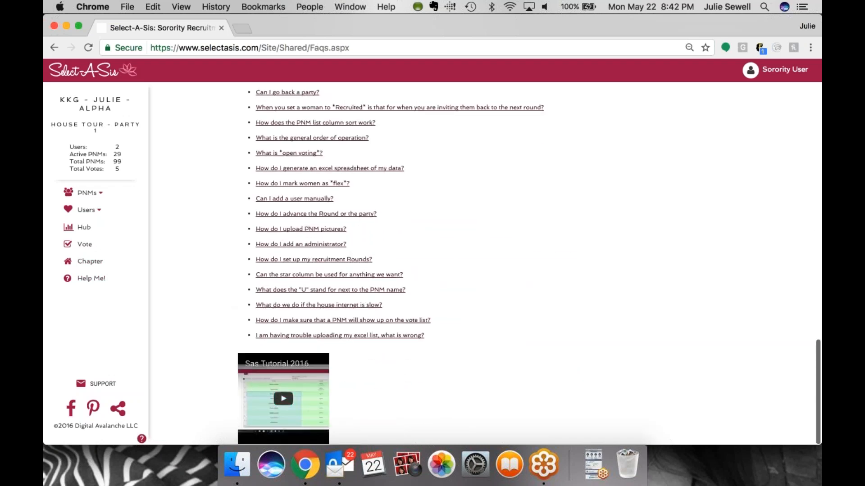
pyautogui.scroll(1, 529, 266)
pyautogui.scroll(20, 194, 364)
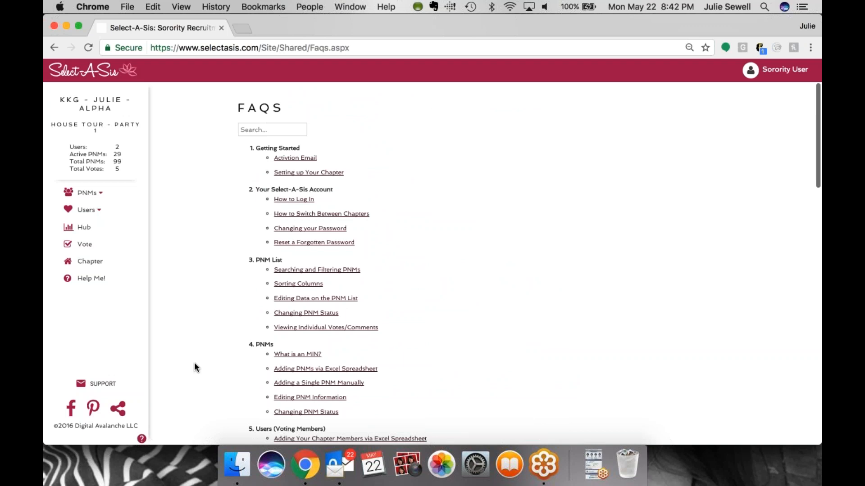
# Open the support contact form, set the severity to Semi Urgent, and cancel without sending
pyautogui.click(98, 383)
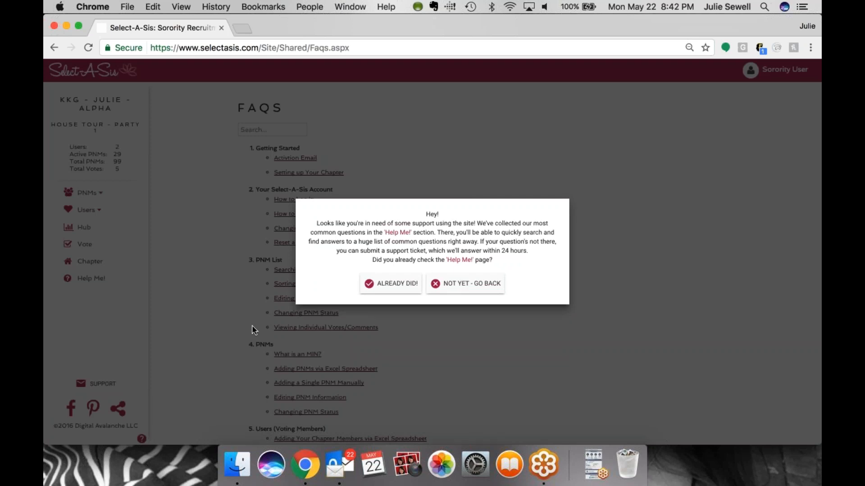
pyautogui.click(391, 284)
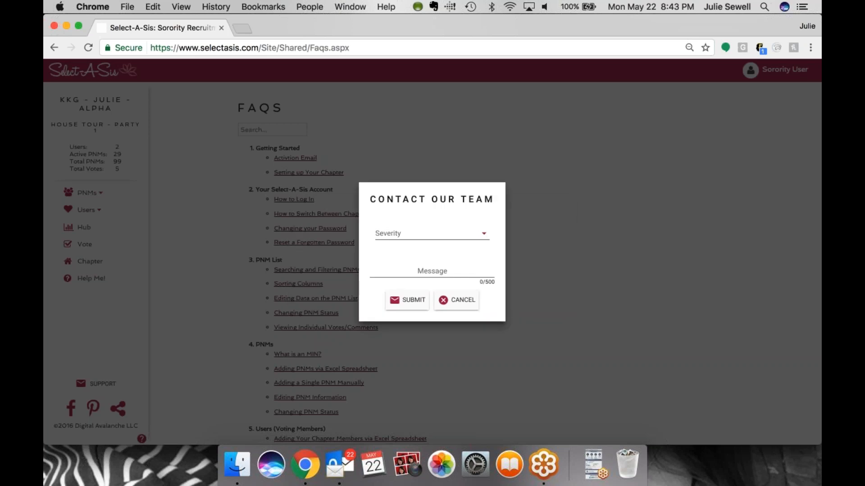
pyautogui.click(428, 233)
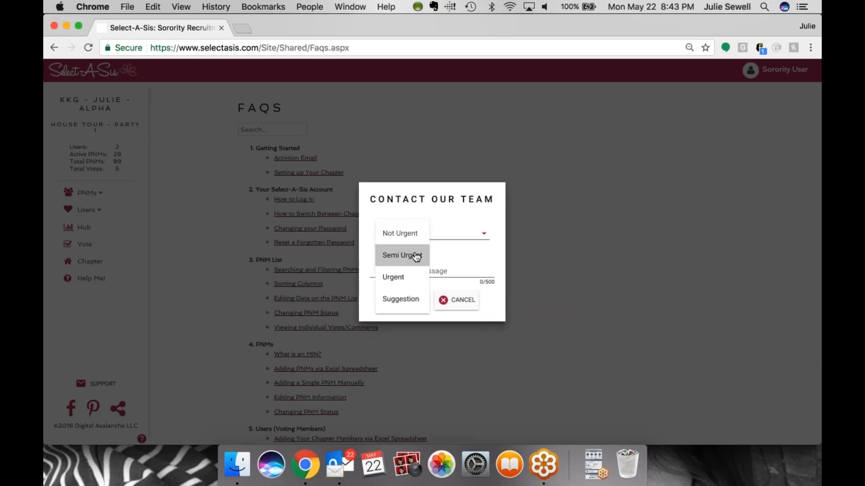
pyautogui.click(416, 258)
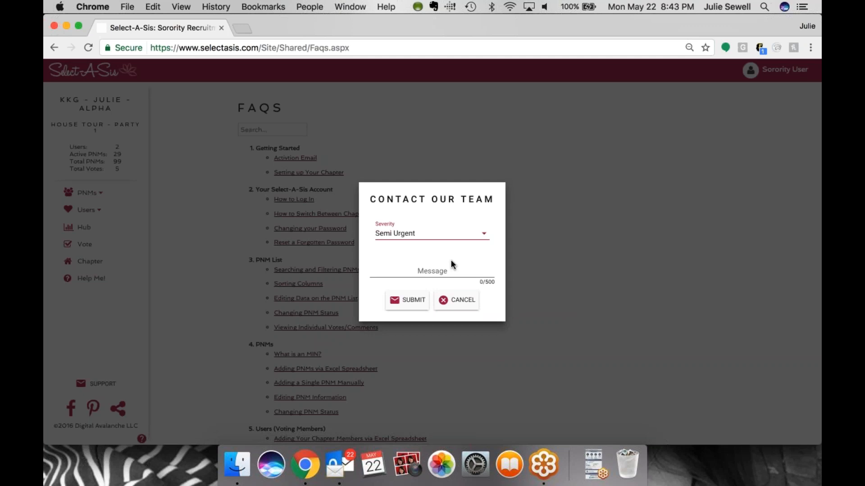
pyautogui.click(434, 269)
pyautogui.click(459, 305)
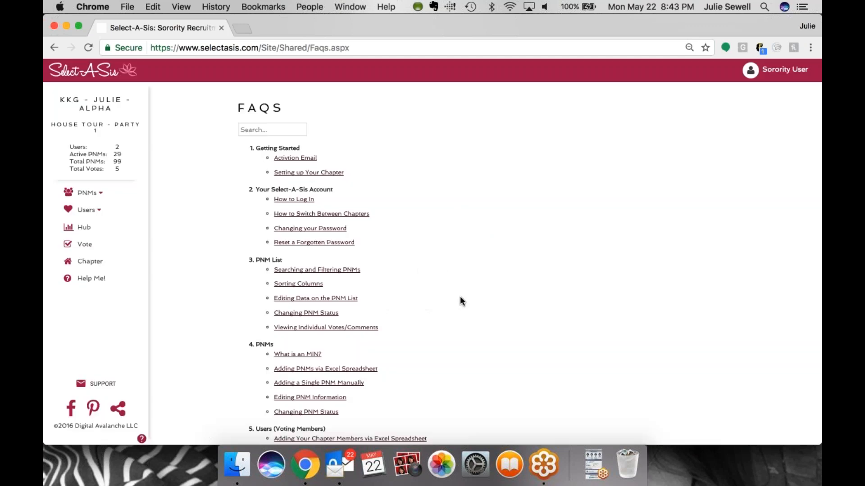
# Return to the PNM list
pyautogui.click(87, 193)
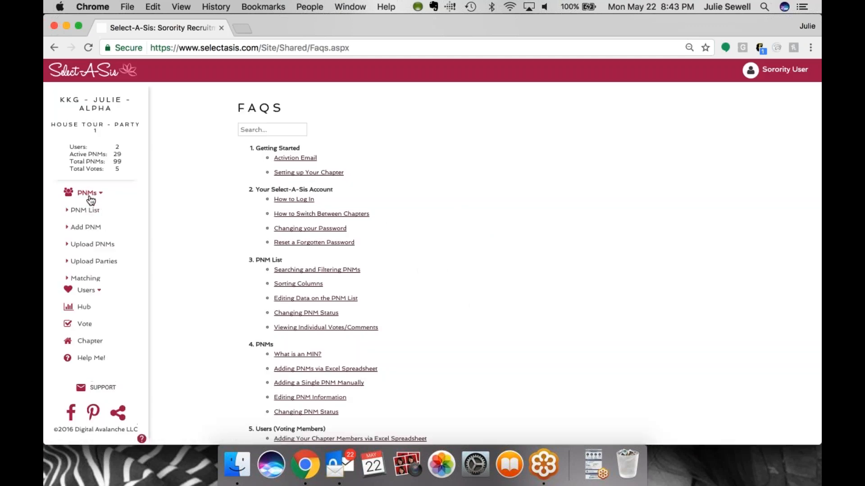
pyautogui.click(92, 212)
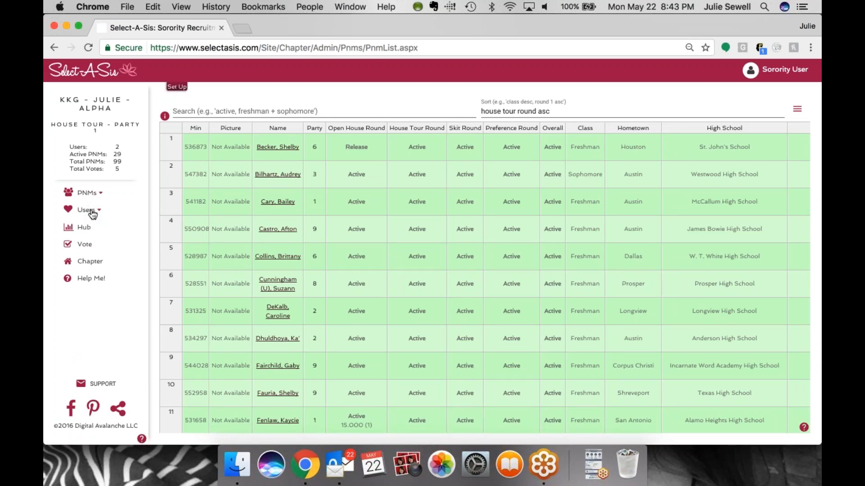
pyautogui.click(607, 464)
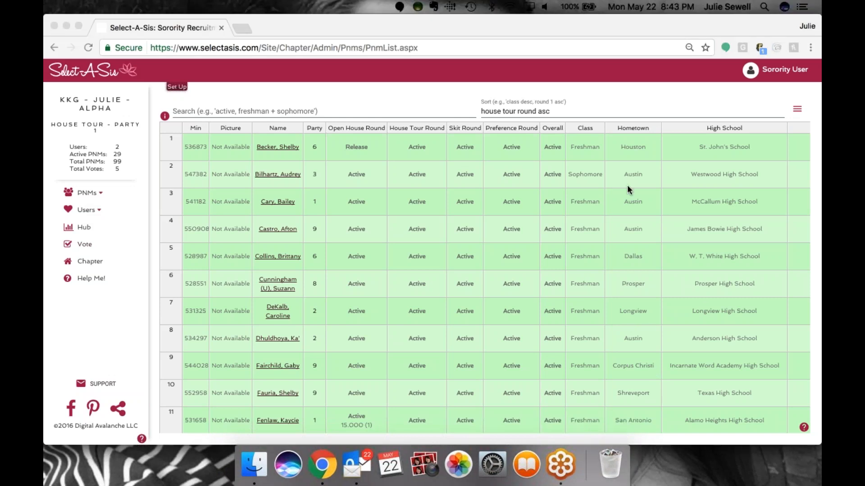
pyautogui.click(641, 22)
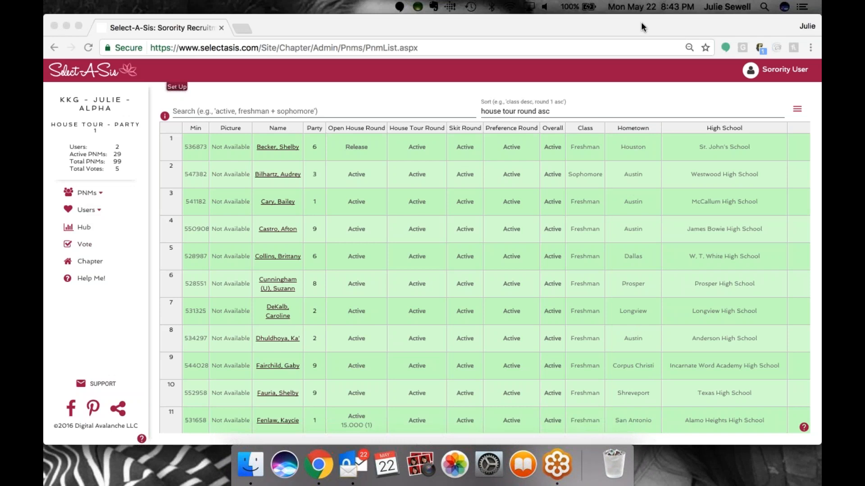
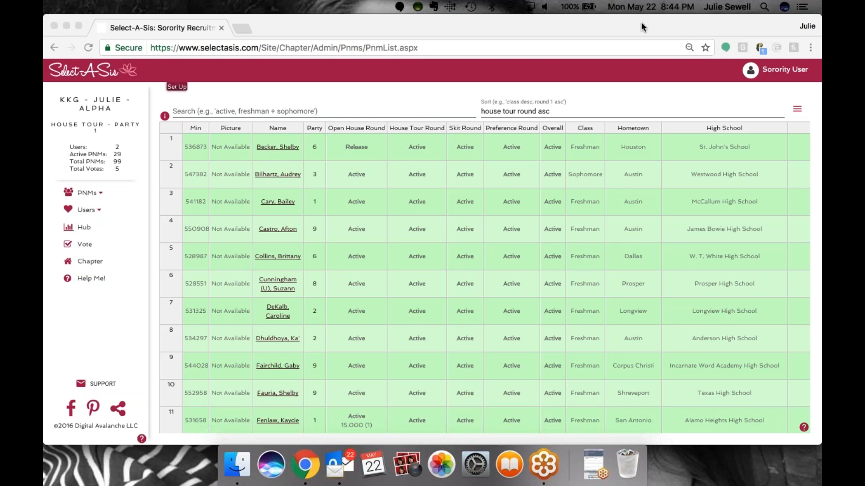
pyautogui.click(593, 453)
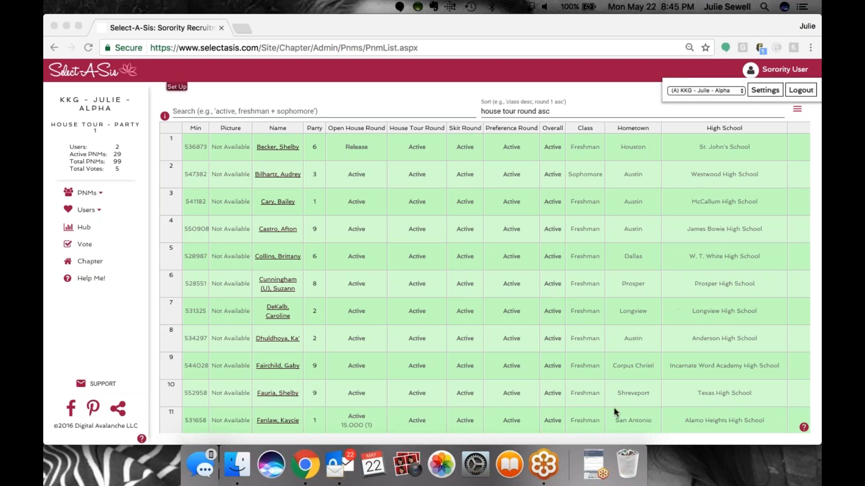
pyautogui.click(593, 471)
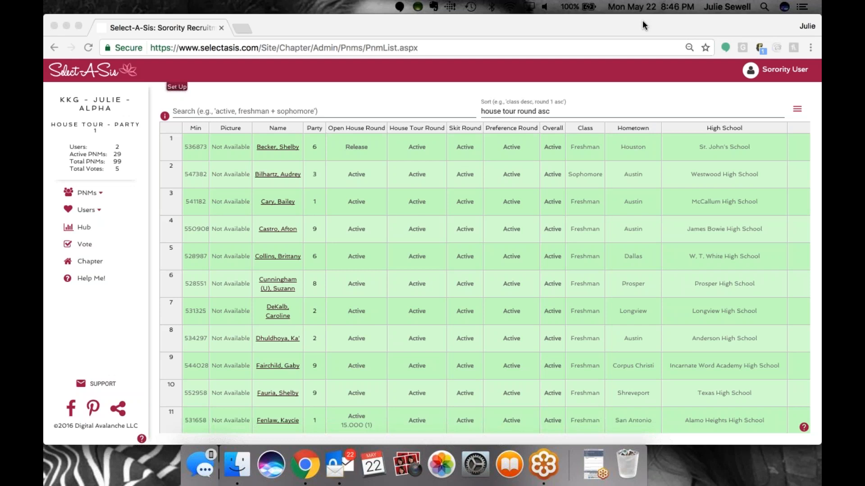
pyautogui.click(587, 456)
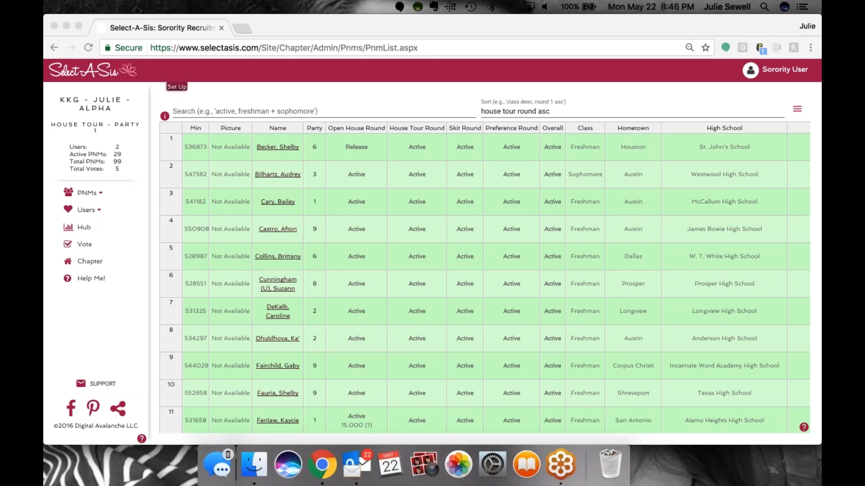